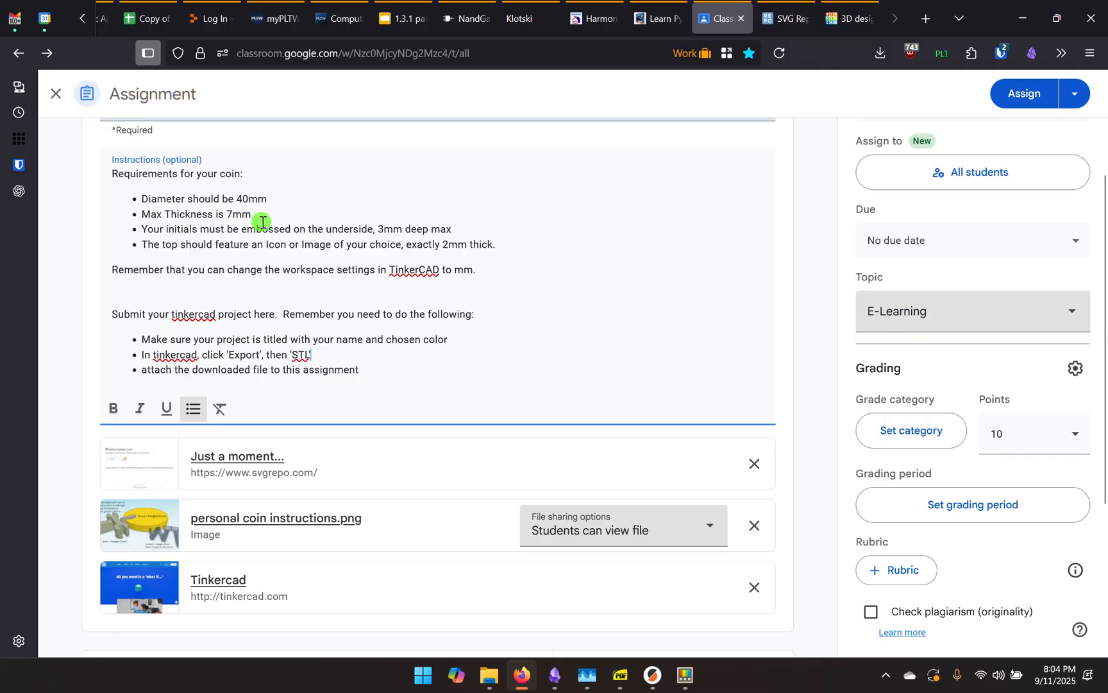
Review the coin requirements (40 mm diameter, 3 mm initials depth) and the instructions image
{"action": "left_click_drag", "start_coordinate": [141, 198], "coordinate": [510, 246]}
{"action": "left_click", "coordinate": [152, 199]}
{"action": "mouse_move", "coordinate": [237, 200]}
{"action": "left_mouse_down"}
{"action": "mouse_move", "coordinate": [267, 202]}
{"action": "mouse_move", "coordinate": [236, 213]}
{"action": "mouse_move", "coordinate": [249, 213]}
{"action": "left_mouse_up"}
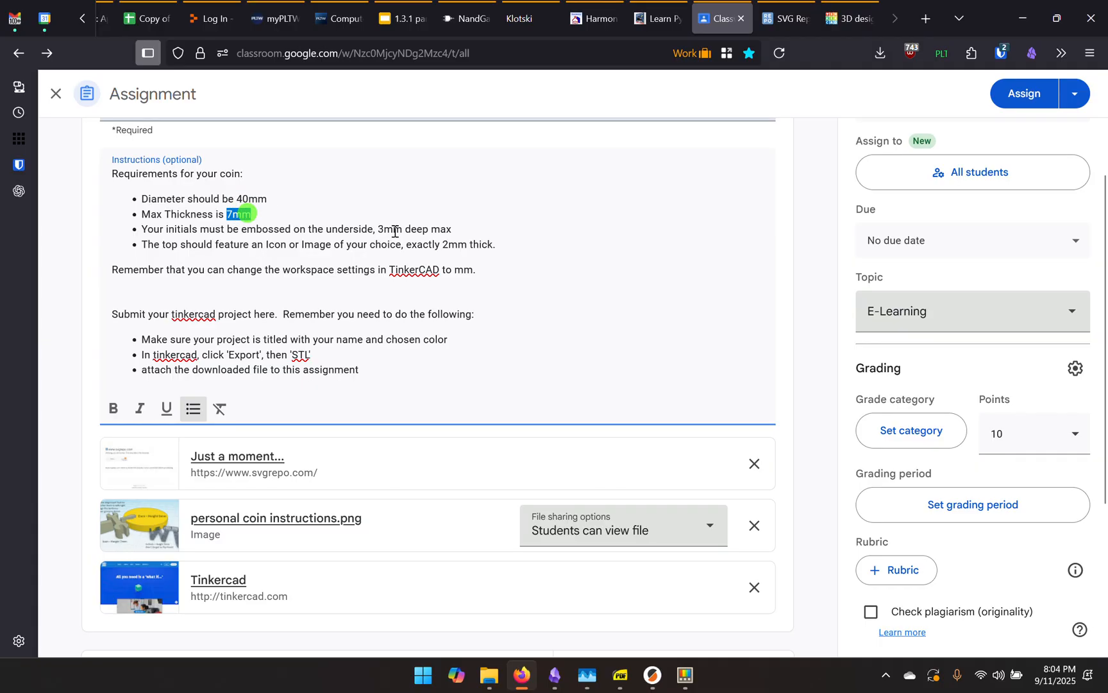
{"action": "left_click_drag", "start_coordinate": [379, 229], "coordinate": [410, 229]}
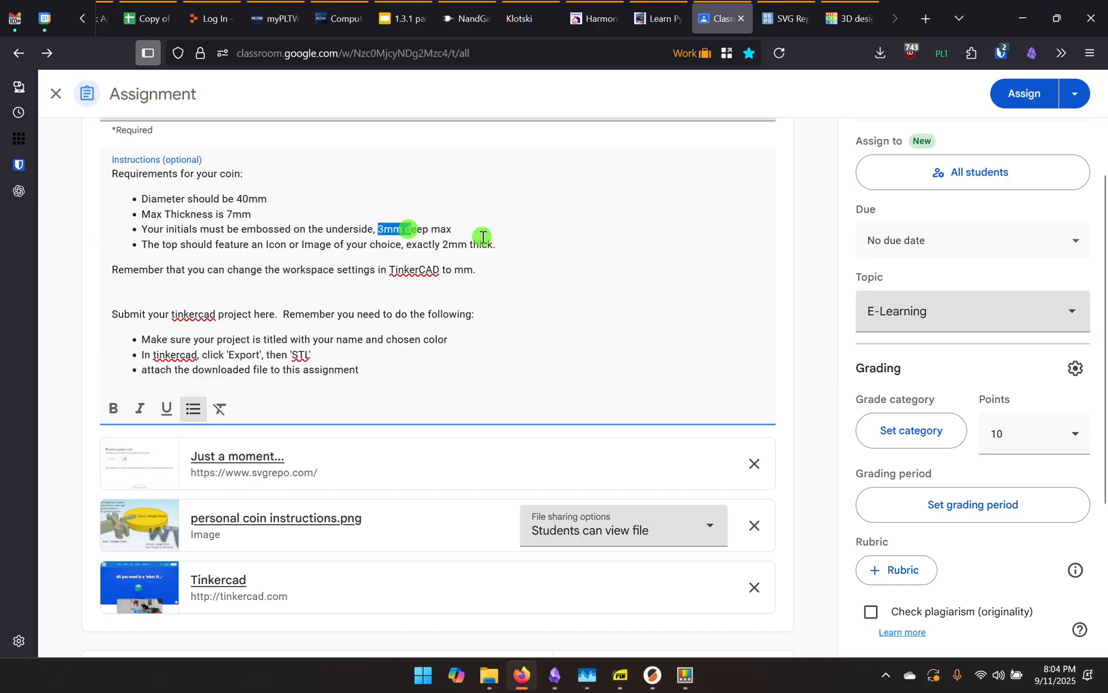
{"action": "left_click", "coordinate": [483, 236]}
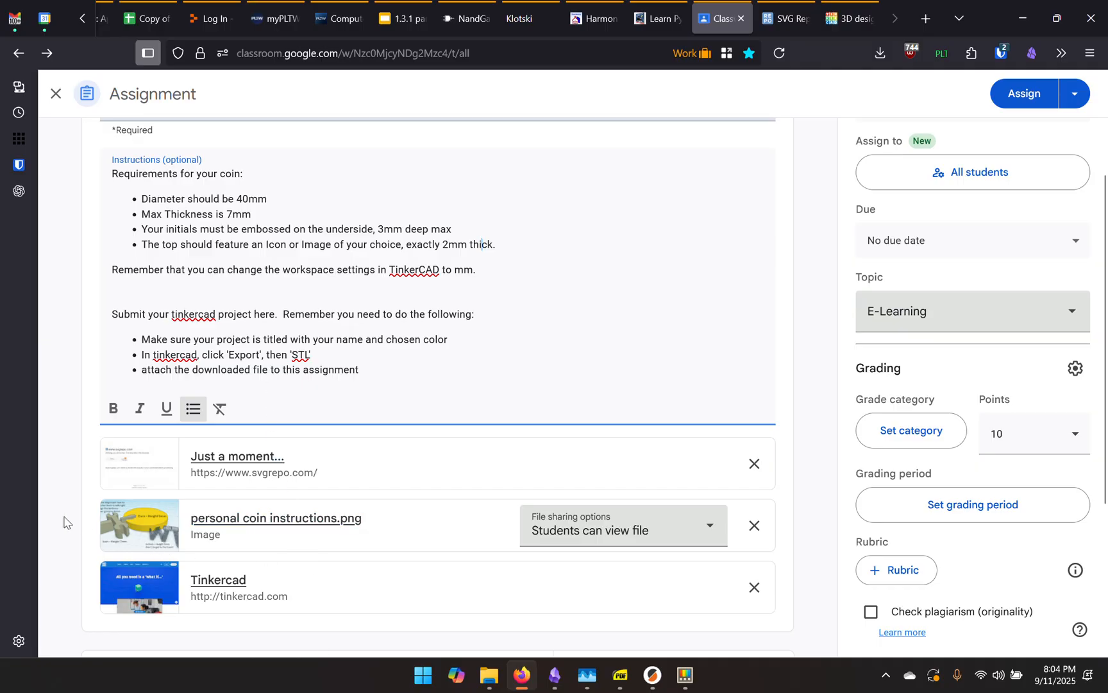
{"action": "left_click", "coordinate": [252, 519]}
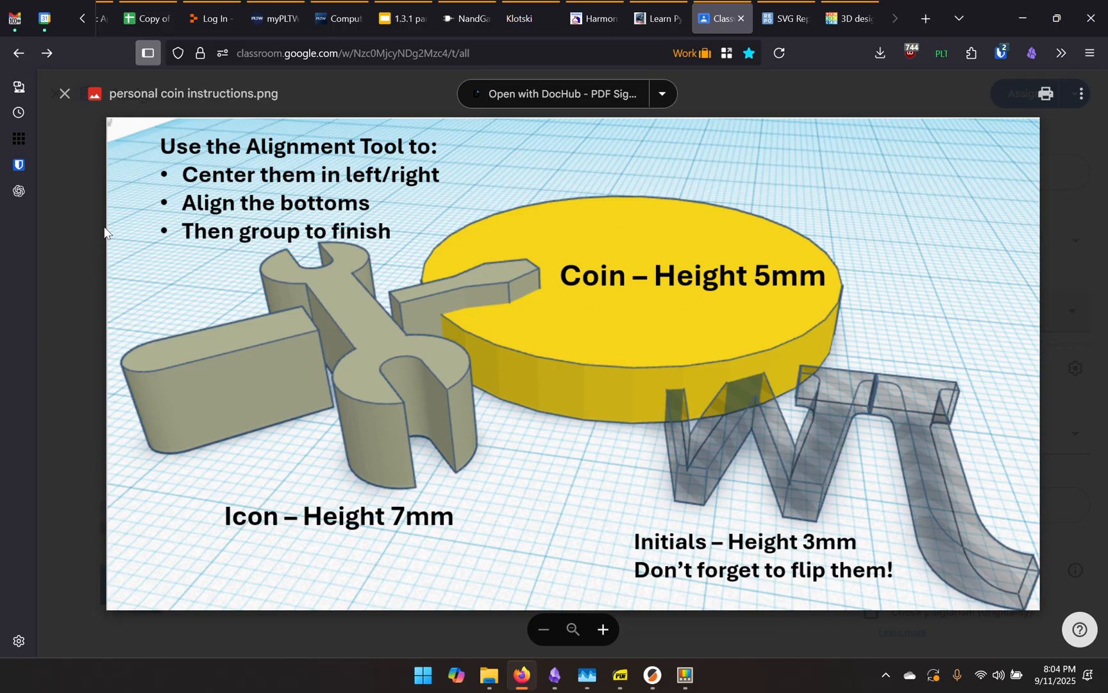
{"action": "left_click", "coordinate": [69, 343]}
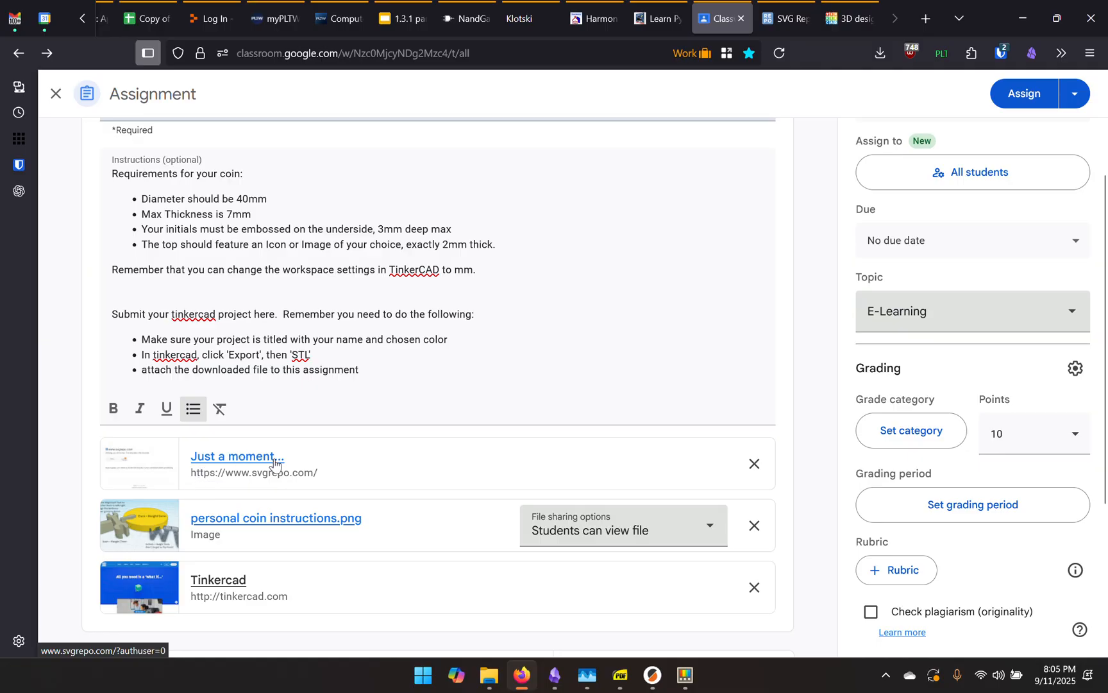
Open the SVG Repo attachment and close its duplicate page
{"action": "left_click", "coordinate": [326, 463]}
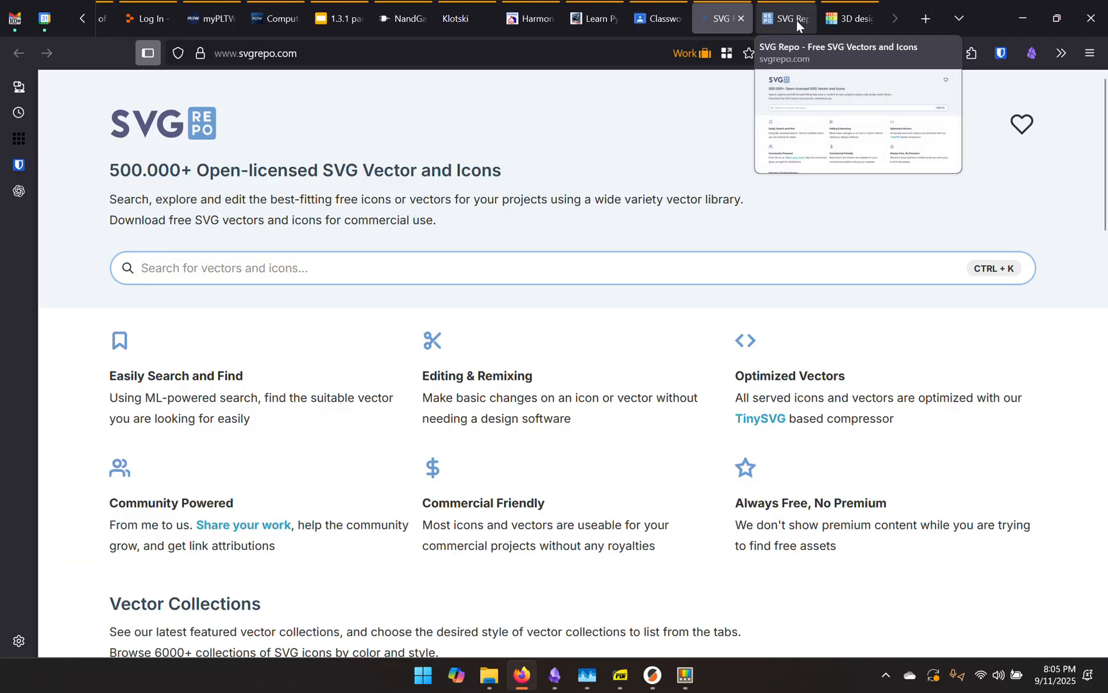
{"action": "left_click", "coordinate": [742, 18]}
{"action": "left_click", "coordinate": [721, 19]}
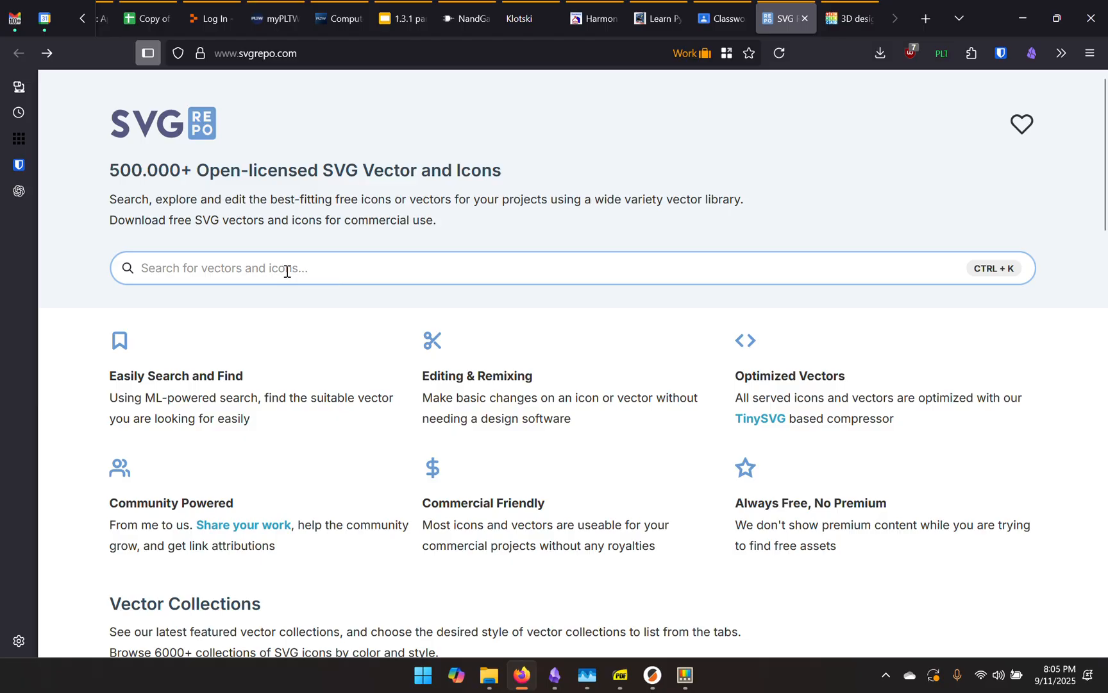
Search the SVG Repo icon library for 'tools'
{"action": "left_click", "coordinate": [285, 271]}
{"action": "left_click", "coordinate": [203, 267]}
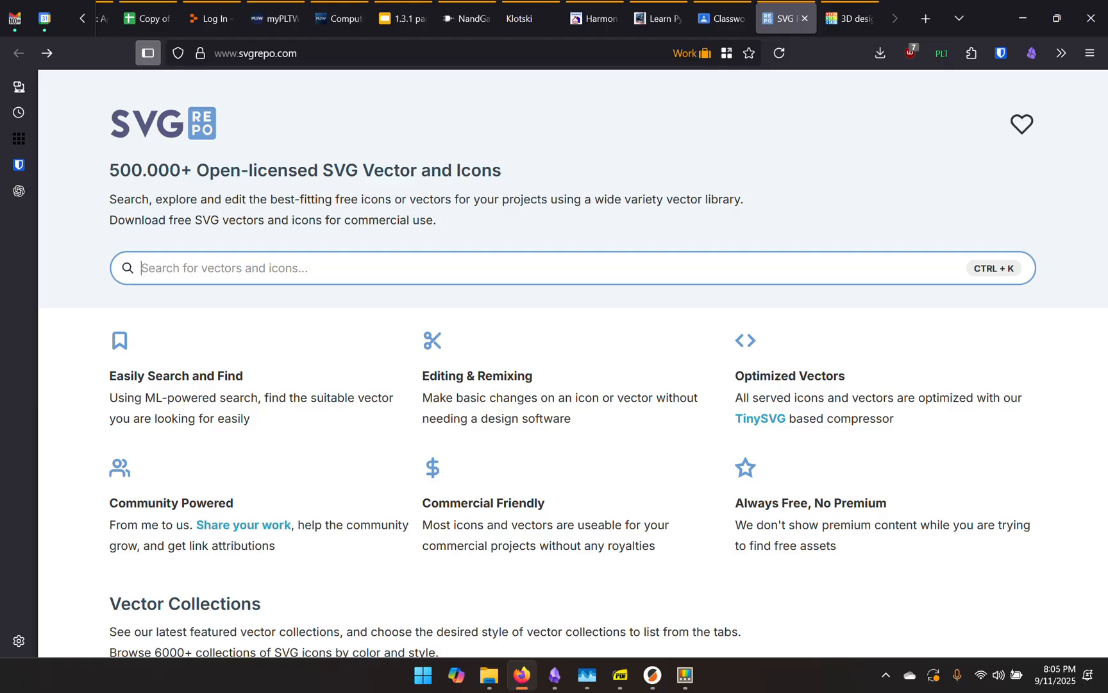
{"action": "type", "text": "tool"}
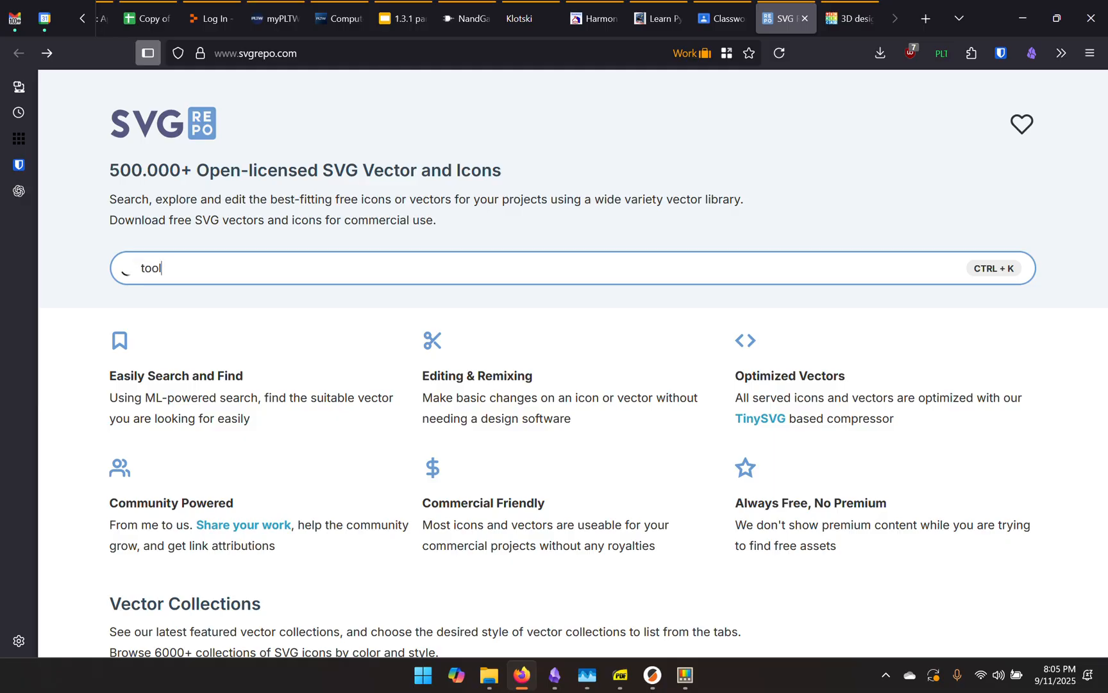
{"action": "type", "text": "s"}
{"action": "key", "text": "Return"}
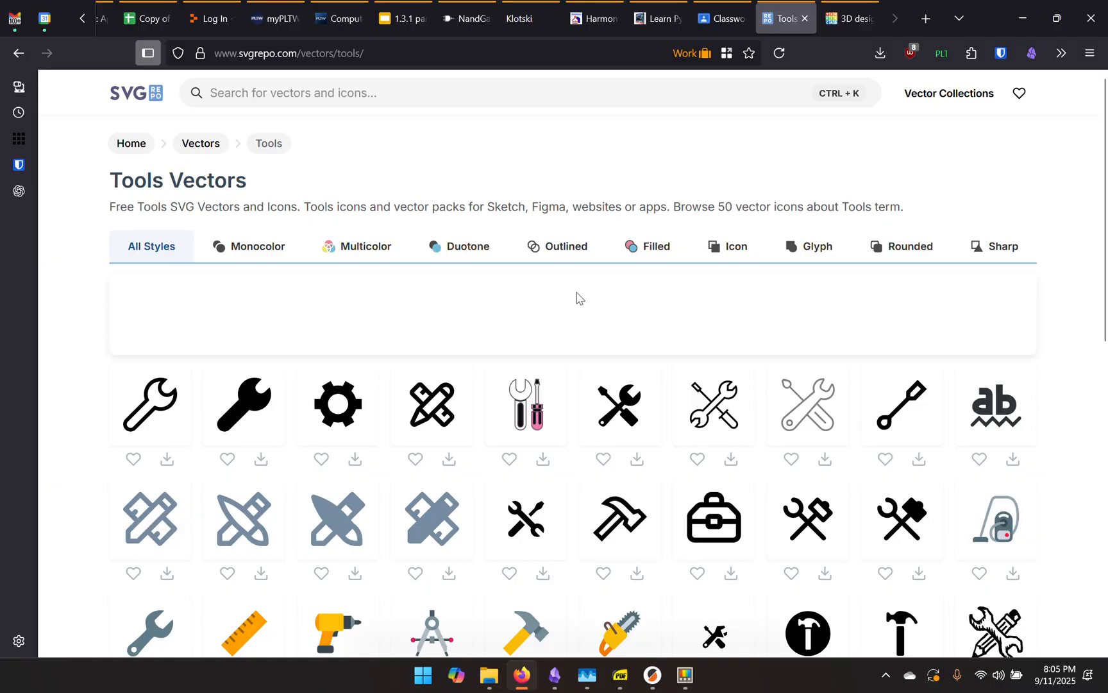
{"action": "scroll", "coordinate": [591, 267], "scroll_direction": "down", "scroll_amount": 3}
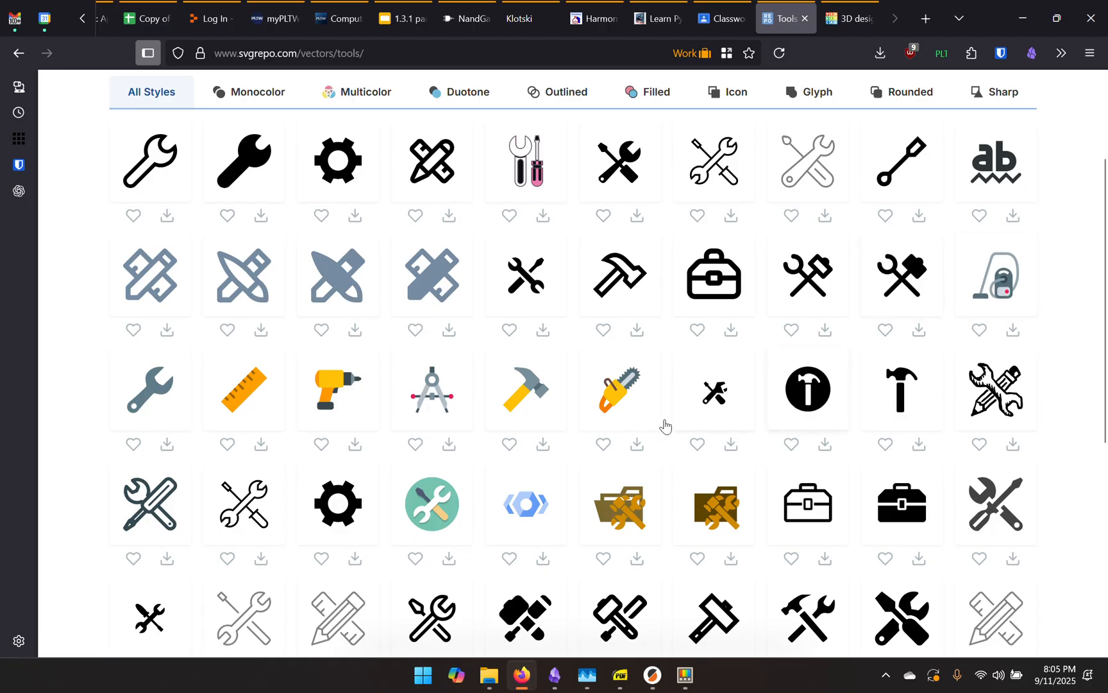
{"action": "scroll", "coordinate": [546, 364], "scroll_direction": "down", "scroll_amount": 4}
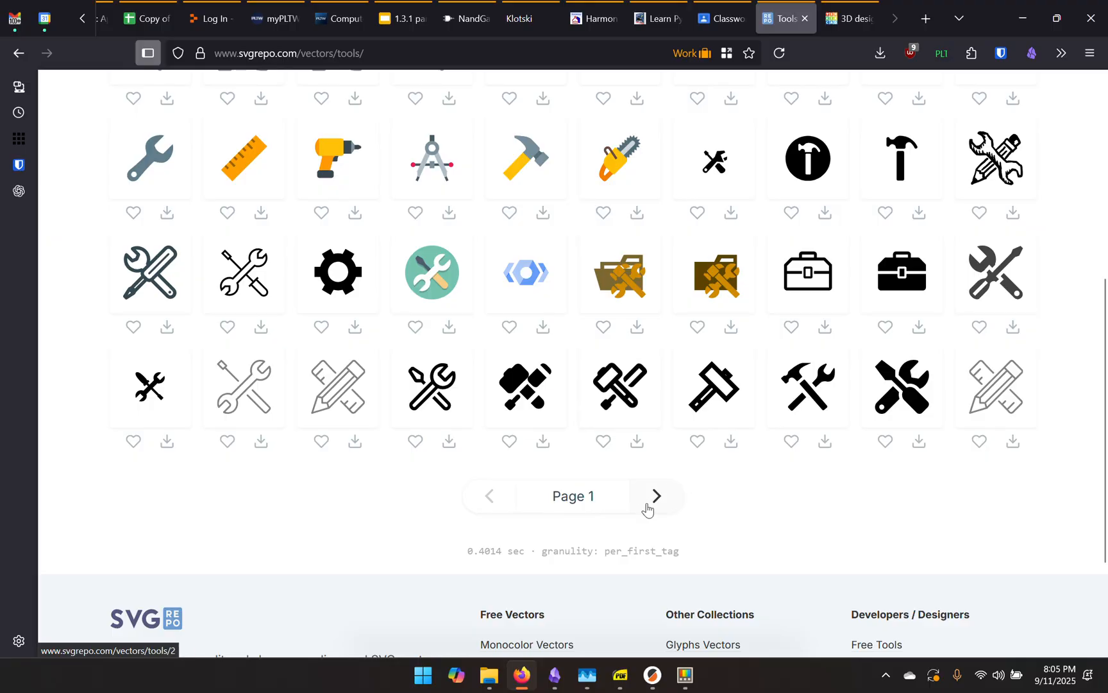
{"action": "scroll", "coordinate": [628, 398], "scroll_direction": "up", "scroll_amount": 4}
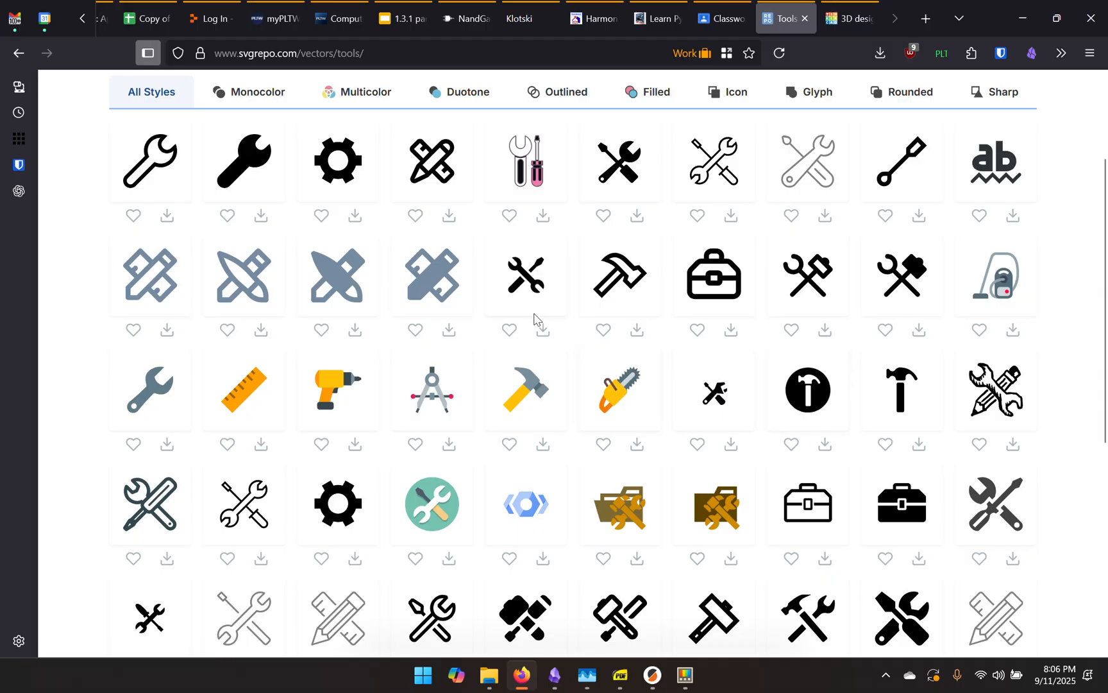
{"action": "scroll", "coordinate": [635, 343], "scroll_direction": "up", "scroll_amount": 2}
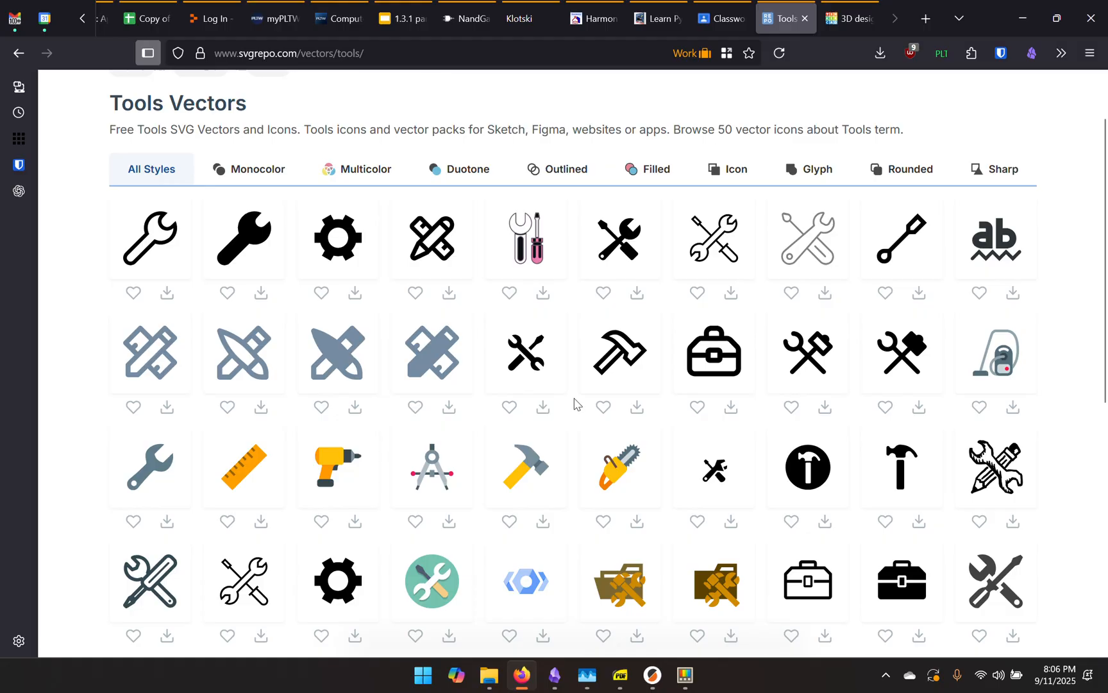
{"action": "scroll", "coordinate": [553, 378], "scroll_direction": "up", "scroll_amount": 1}
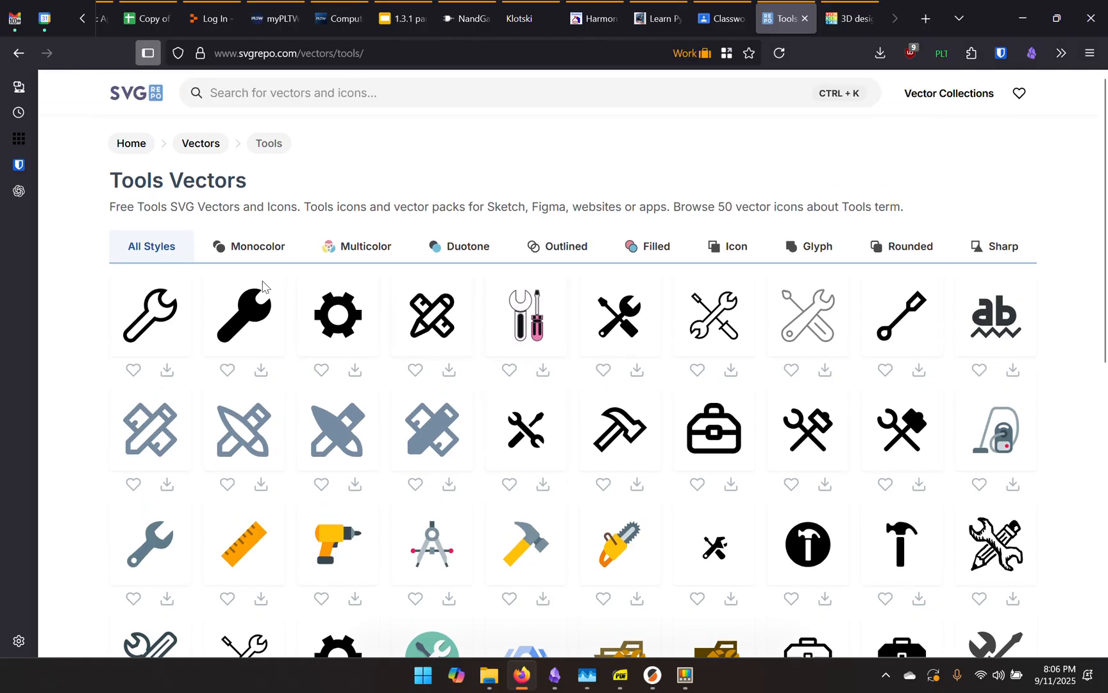
{"action": "scroll", "coordinate": [639, 453], "scroll_direction": "down", "scroll_amount": 2}
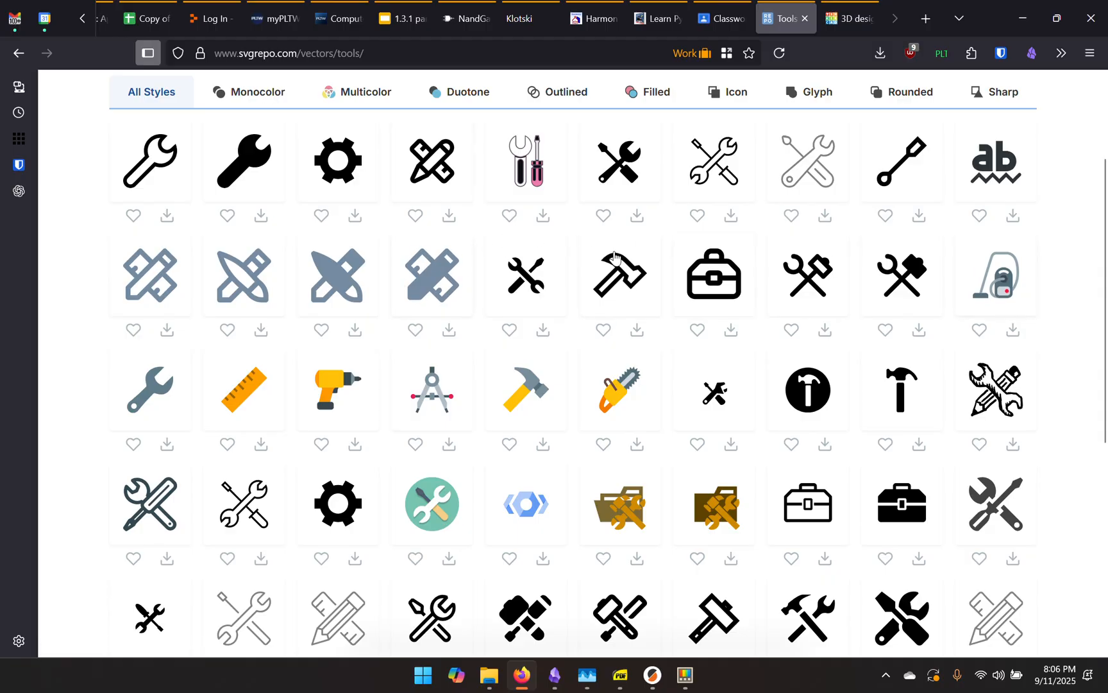
{"action": "left_click", "coordinate": [519, 277]}
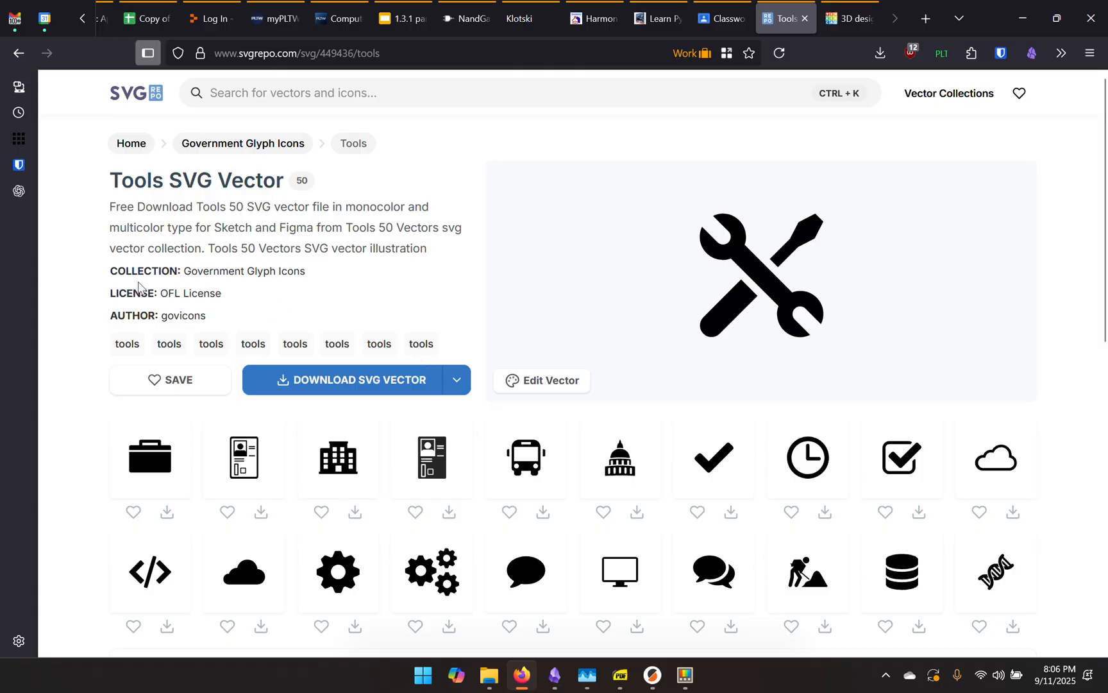
Check the crossed wrench-and-screwdriver icon's OFL license details, then close the licensing page
{"action": "left_click_drag", "start_coordinate": [110, 292], "coordinate": [221, 297]}
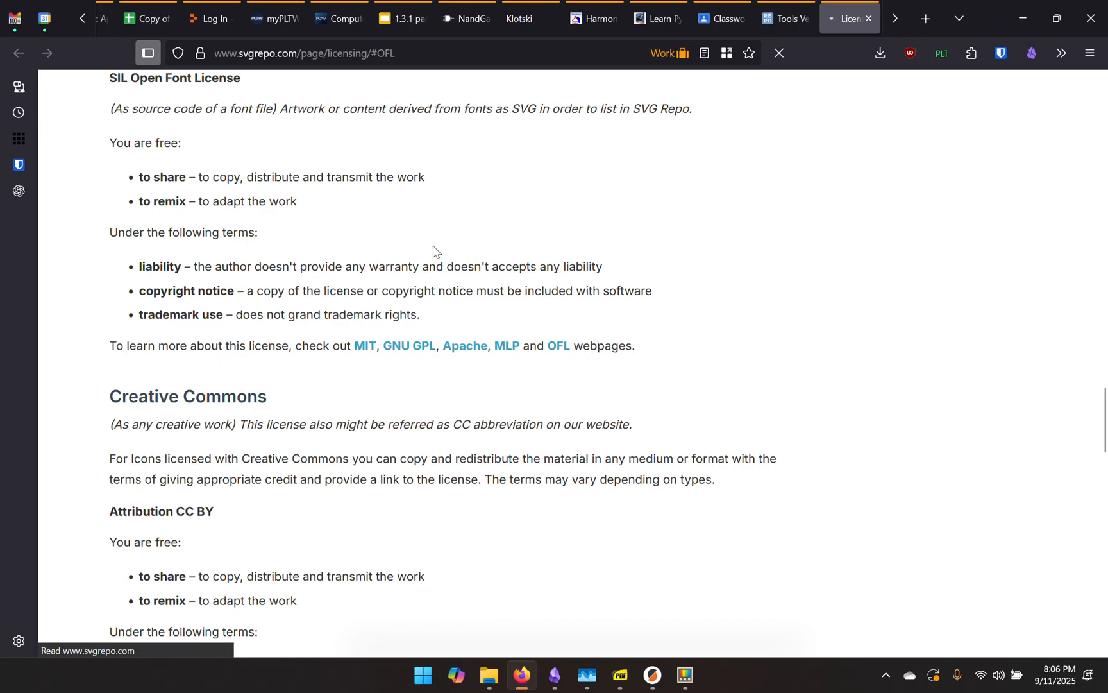
{"action": "left_click", "coordinate": [870, 21]}
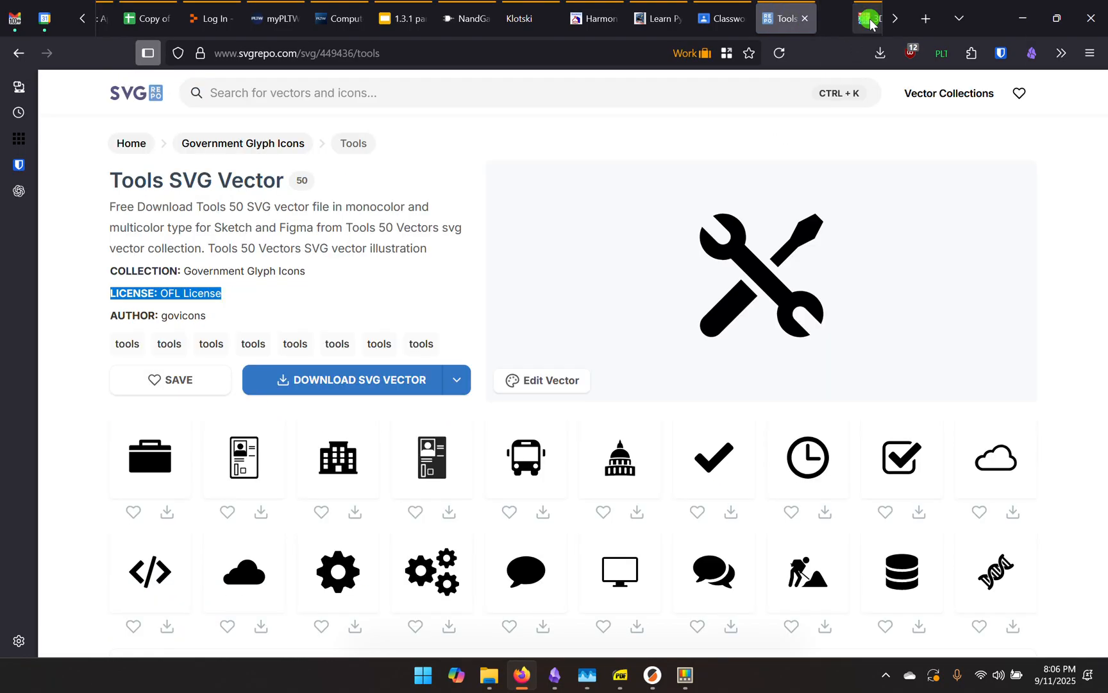
{"action": "left_click", "coordinate": [345, 293]}
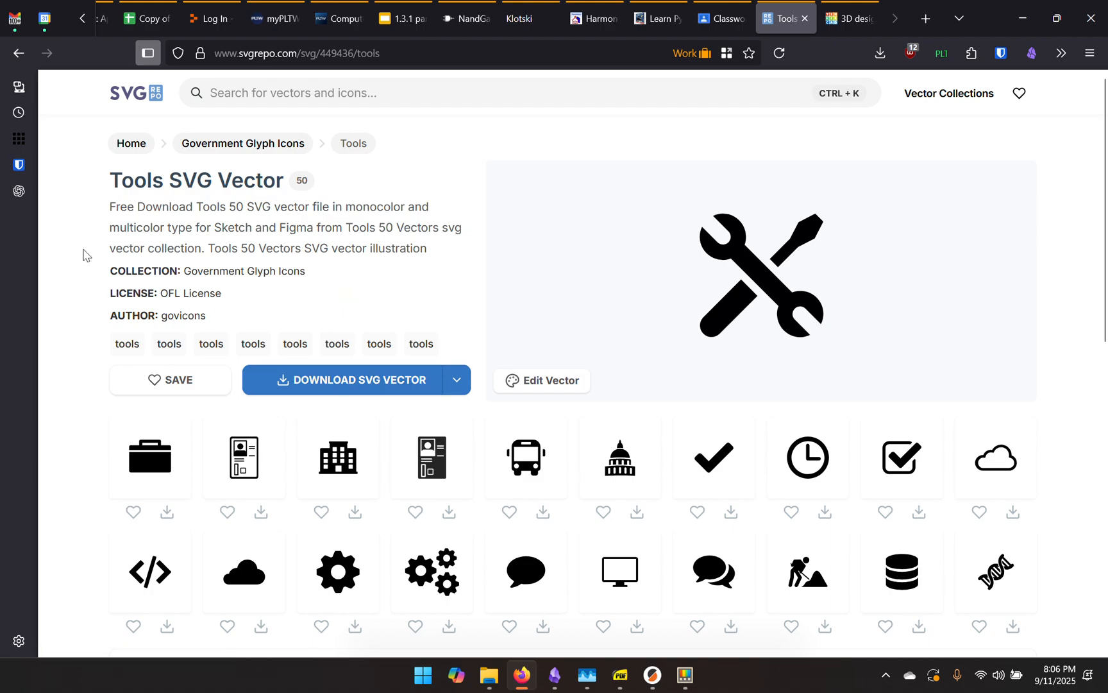
Download the icon as an SVG vector and return to the Classroom assignment
{"action": "left_click", "coordinate": [341, 382]}
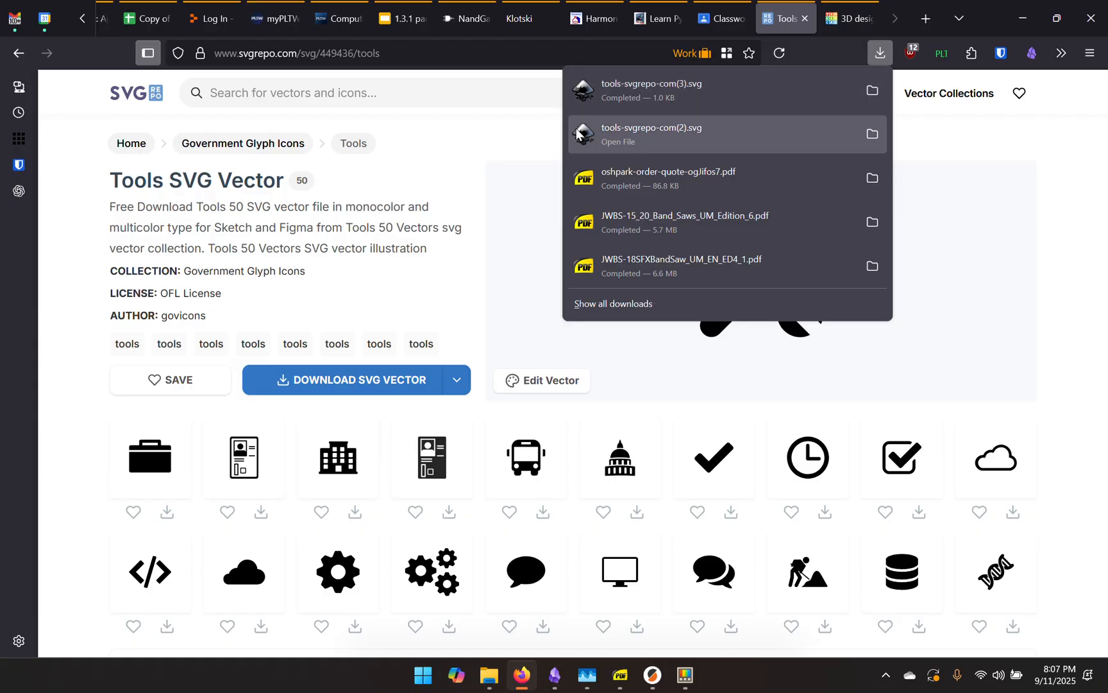
{"action": "left_click", "coordinate": [531, 145]}
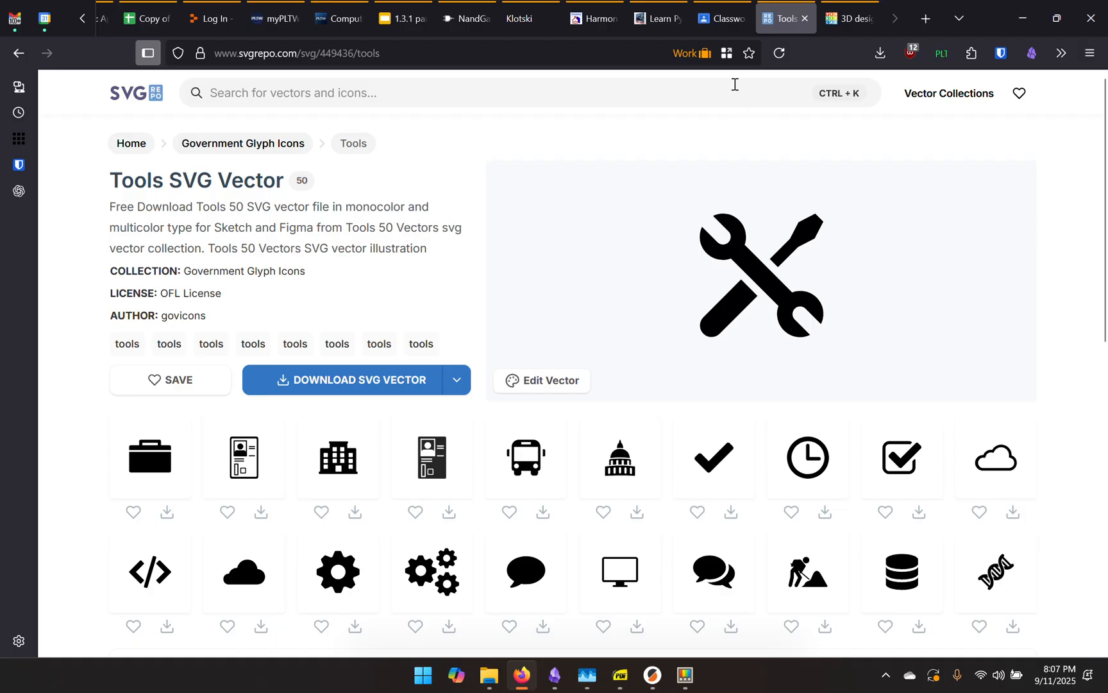
{"action": "mouse_move", "coordinate": [839, 21]}
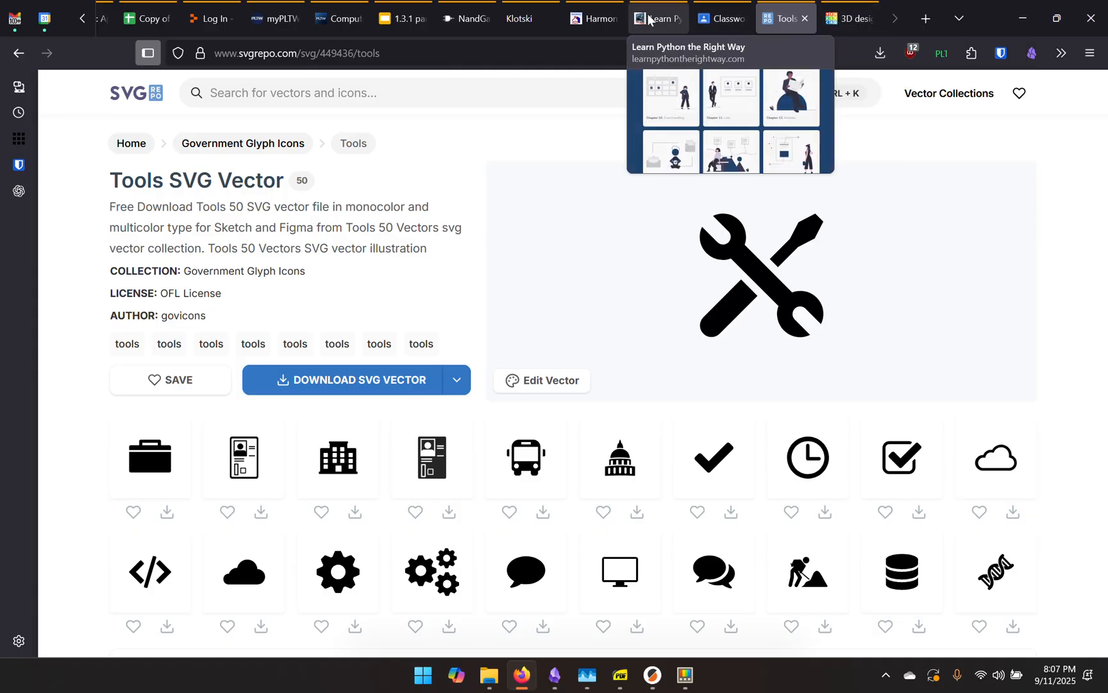
{"action": "left_click", "coordinate": [739, 19]}
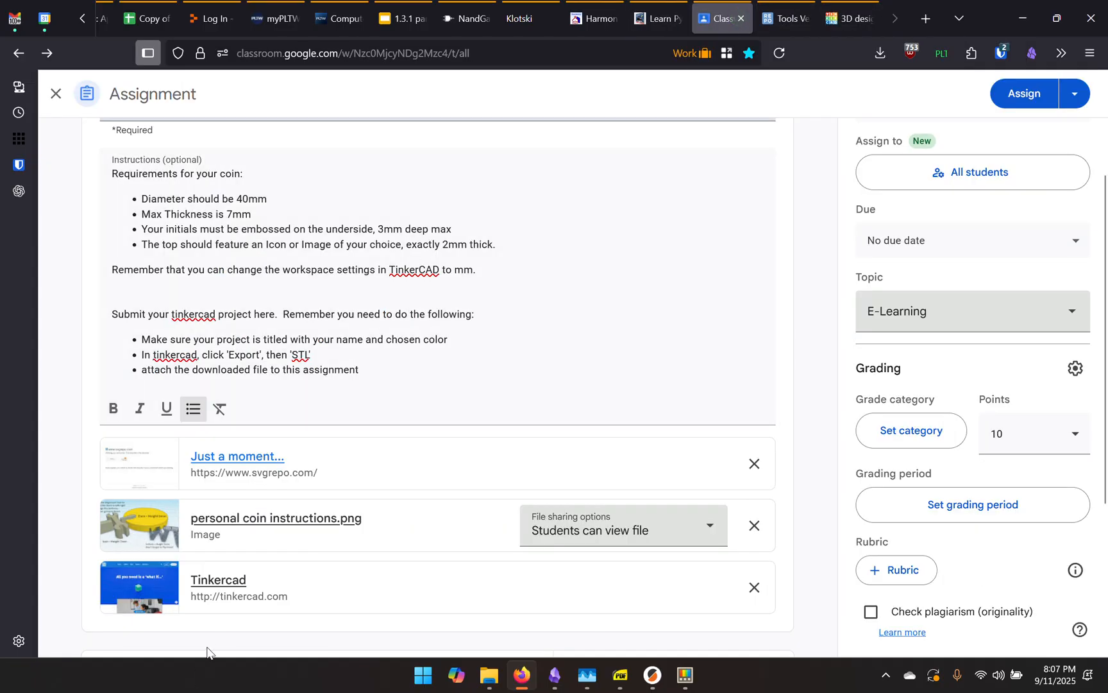
Follow the Tinkercad link, create a new 3D Design, and view its Workspace settings
{"action": "left_click", "coordinate": [223, 581]}
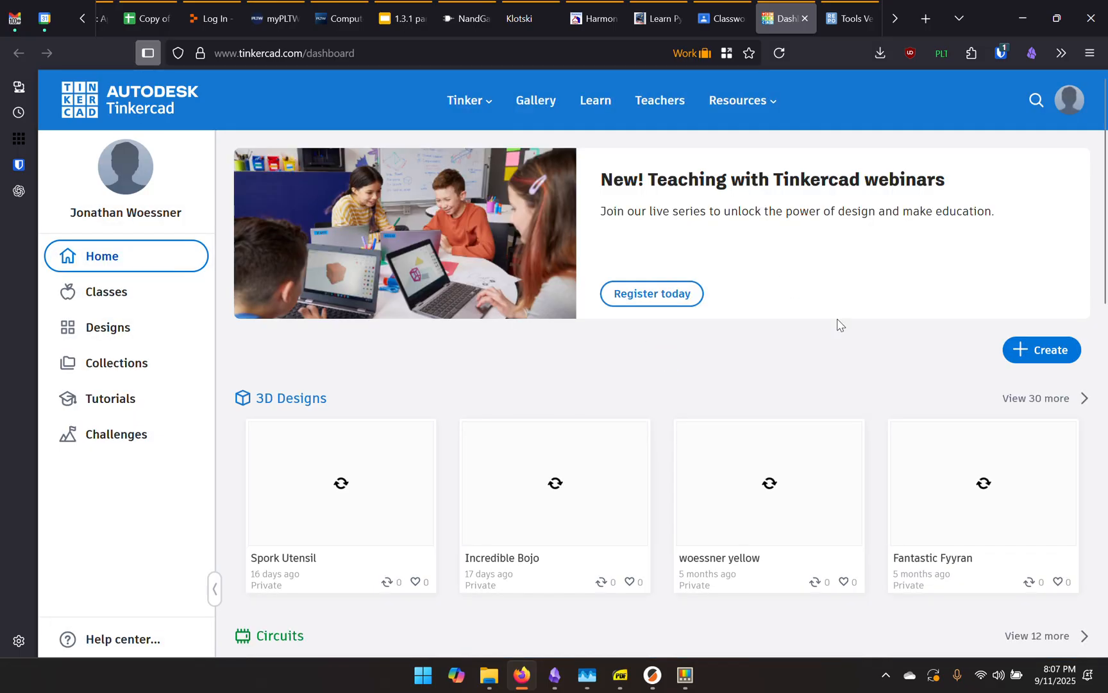
{"action": "left_click", "coordinate": [1040, 354]}
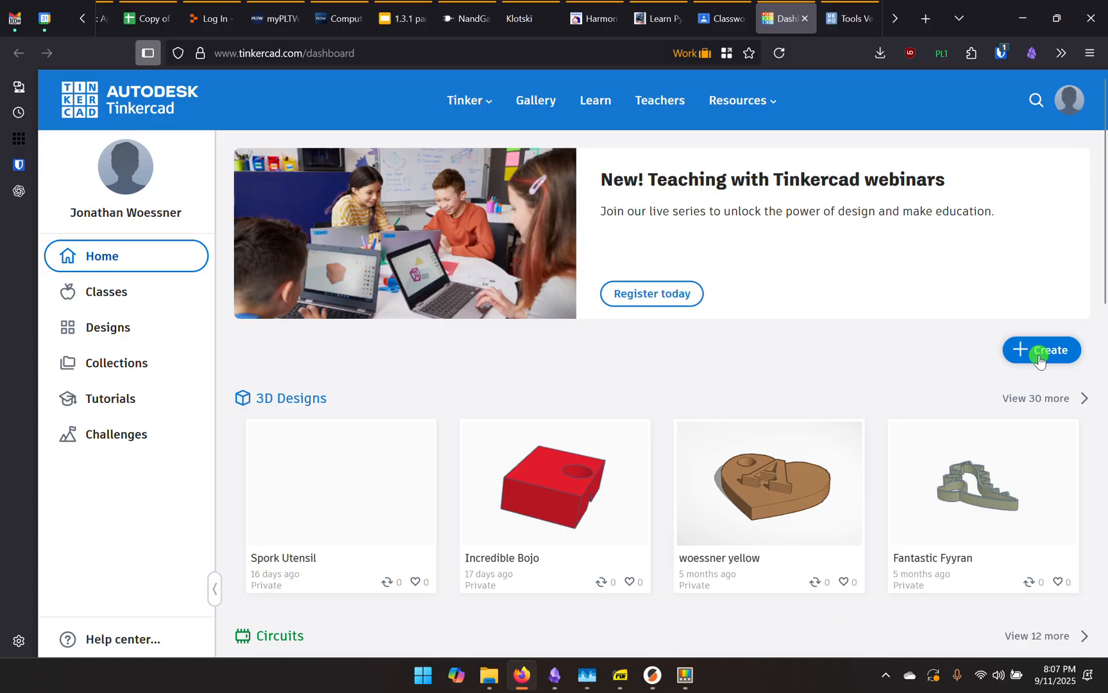
{"action": "left_click", "coordinate": [988, 393]}
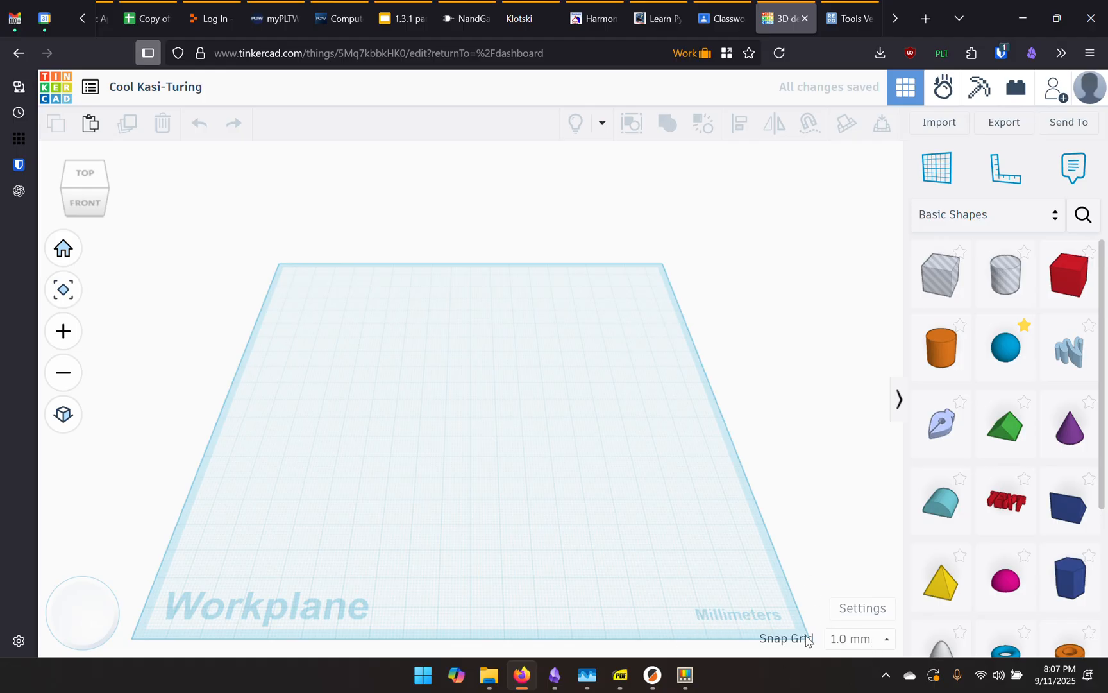
{"action": "left_click", "coordinate": [860, 607]}
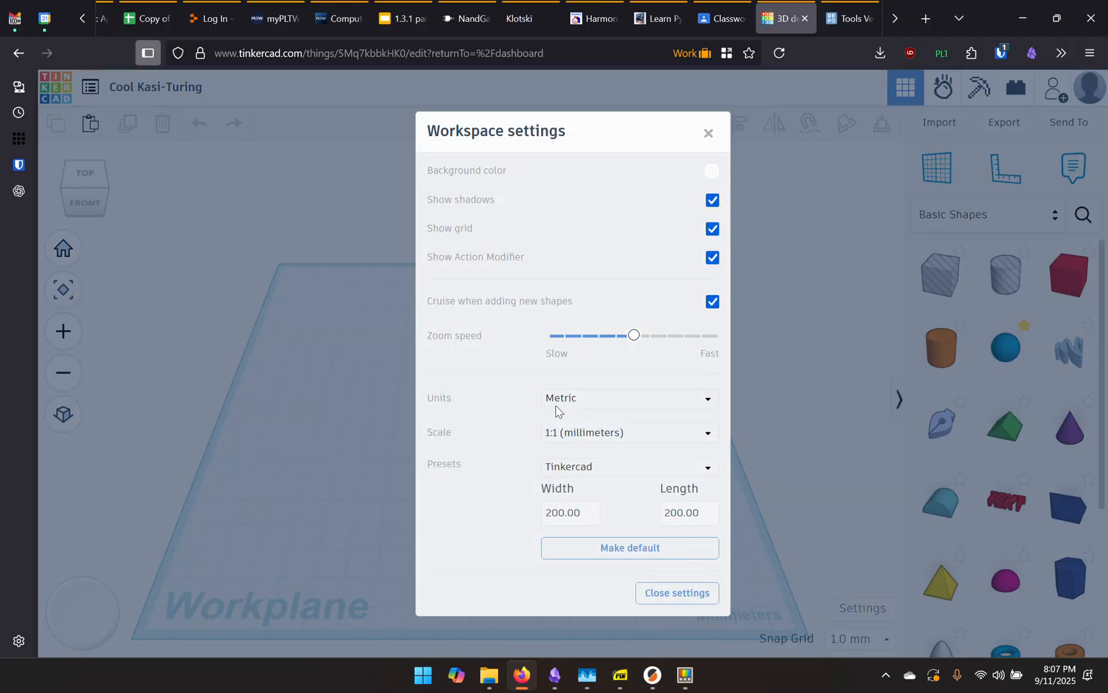
{"action": "left_click", "coordinate": [613, 404]}
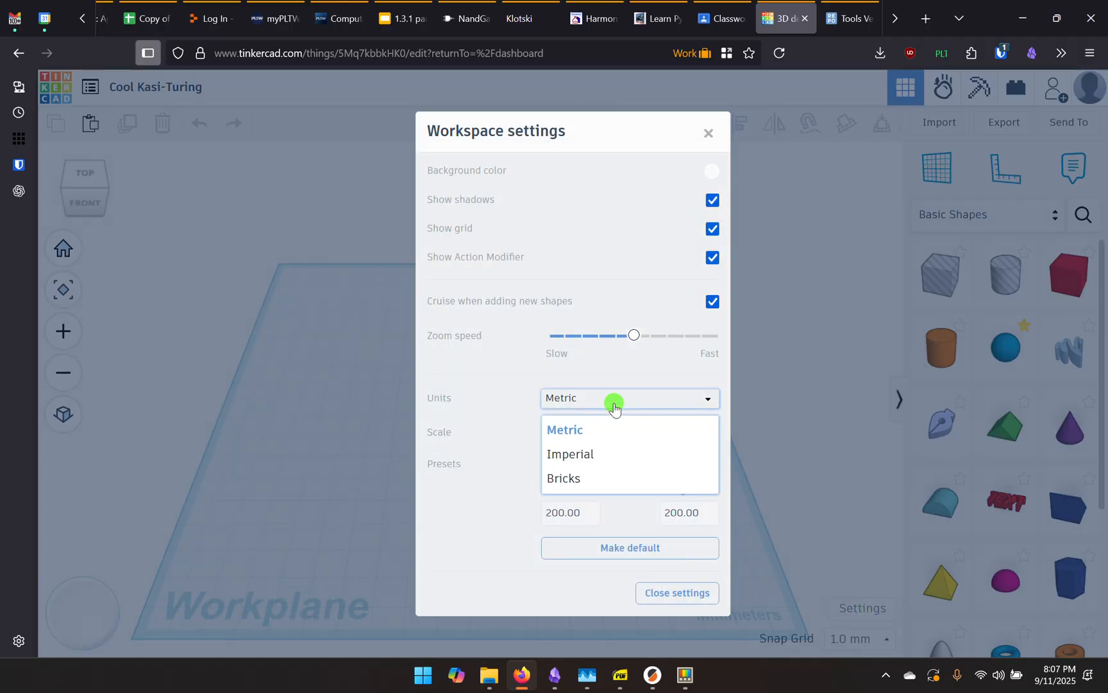
{"action": "left_click", "coordinate": [573, 429]}
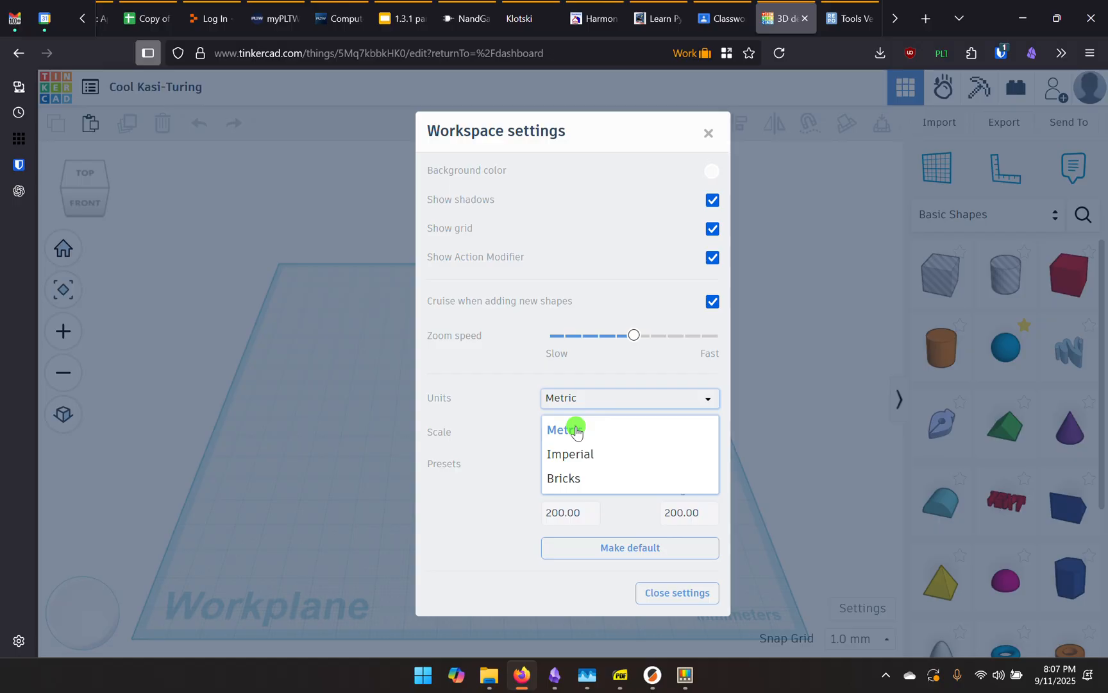
{"action": "left_click", "coordinate": [681, 598]}
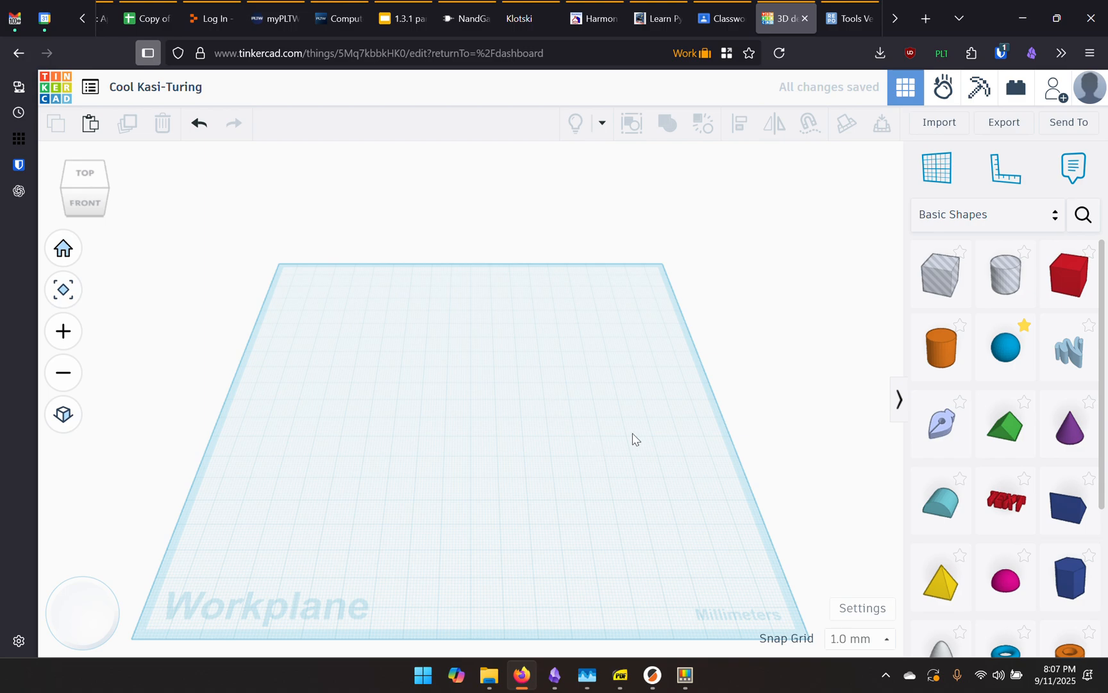
{"action": "left_click", "coordinate": [938, 351]}
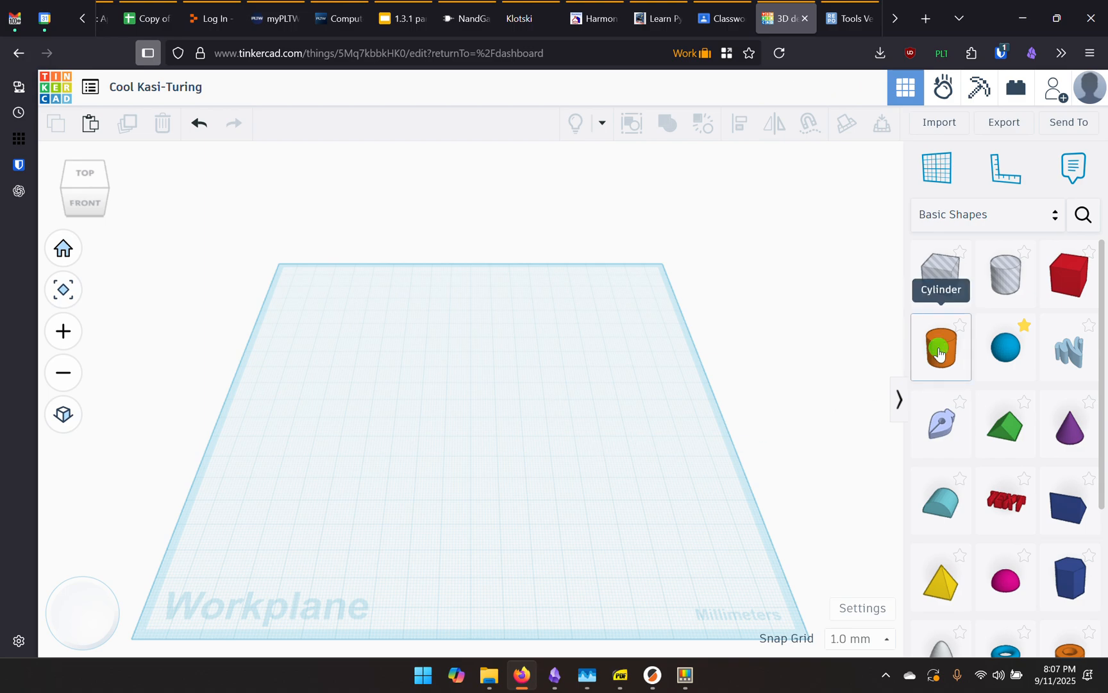
Place a cylinder on the workplane and set its length and width to 40 mm
{"action": "left_click", "coordinate": [470, 454]}
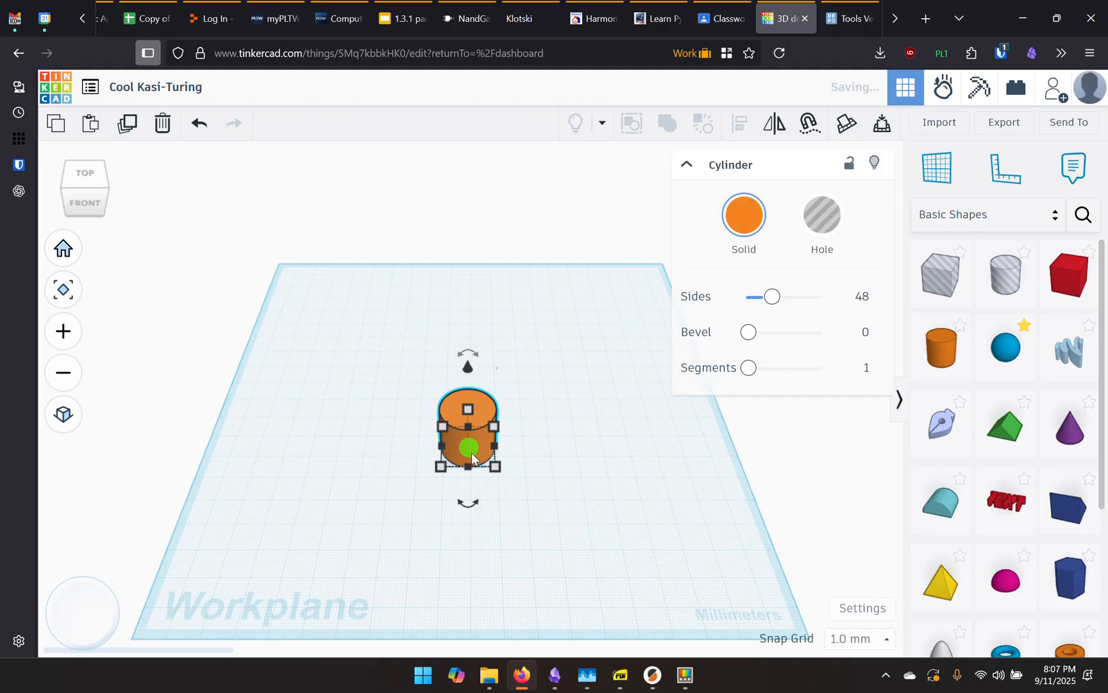
{"action": "left_click", "coordinate": [497, 468]}
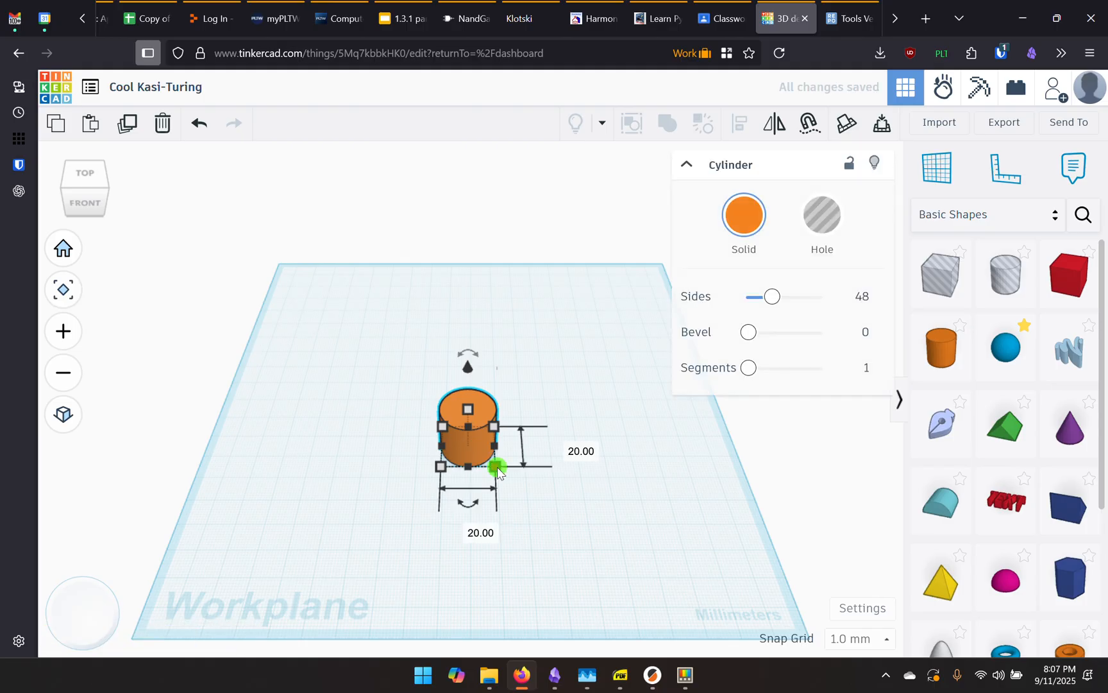
{"action": "left_click", "coordinate": [563, 445]}
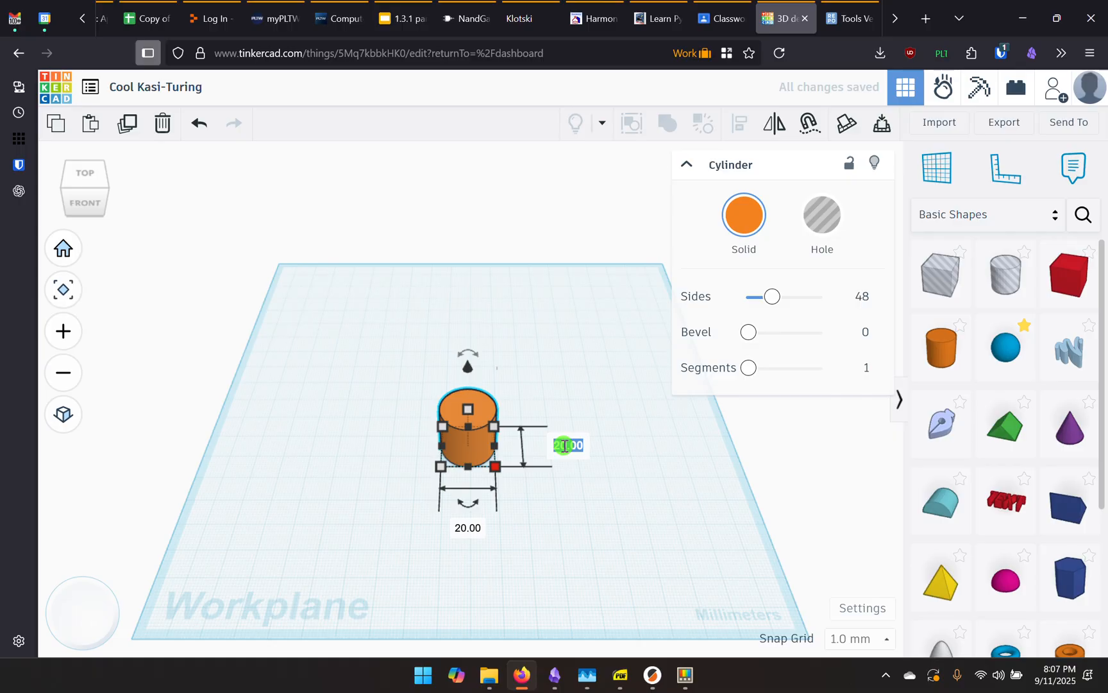
{"action": "type", "text": "4"}
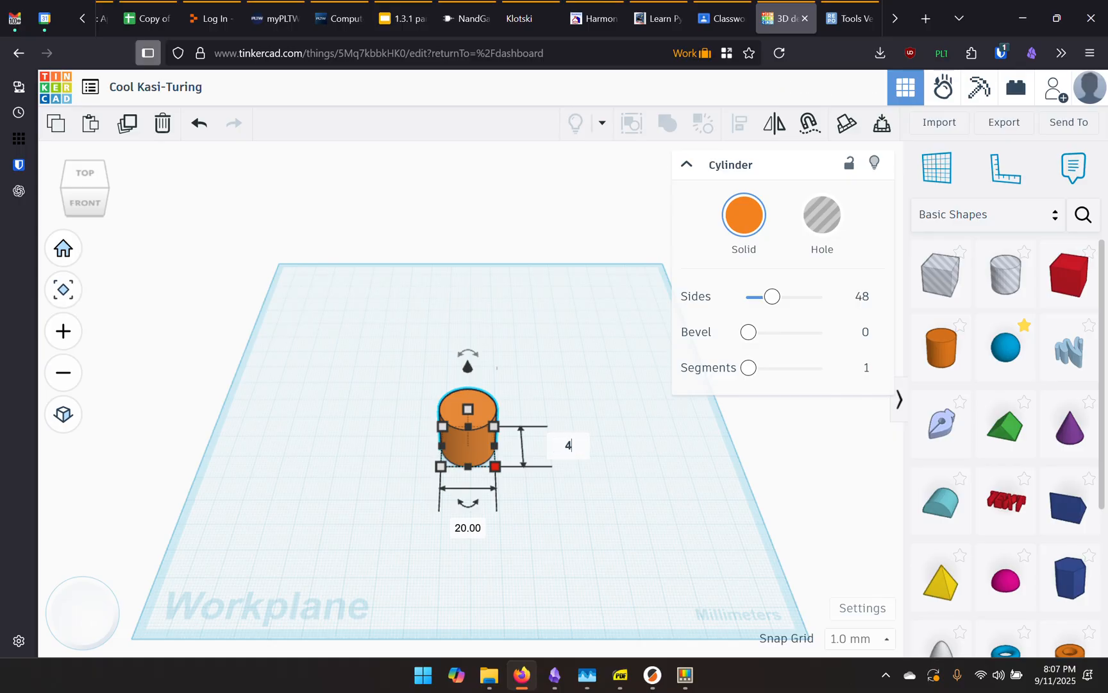
{"action": "type", "text": "0"}
{"action": "key", "text": "Return"}
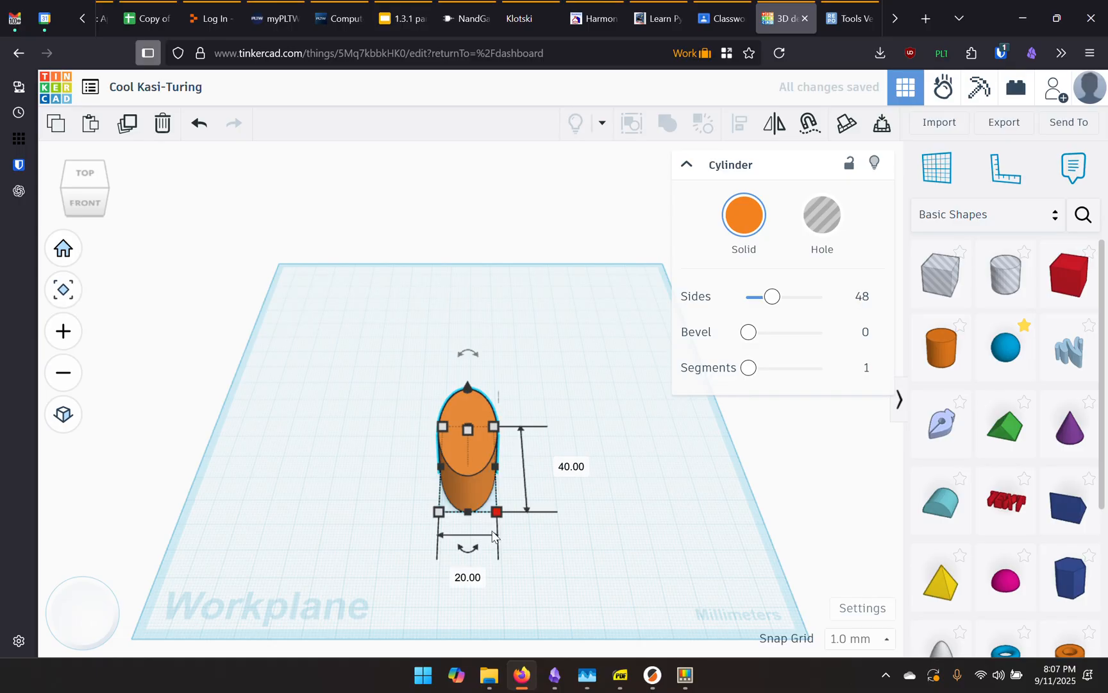
{"action": "left_click", "coordinate": [465, 576]}
{"action": "type", "text": "40"}
{"action": "key", "text": "Return"}
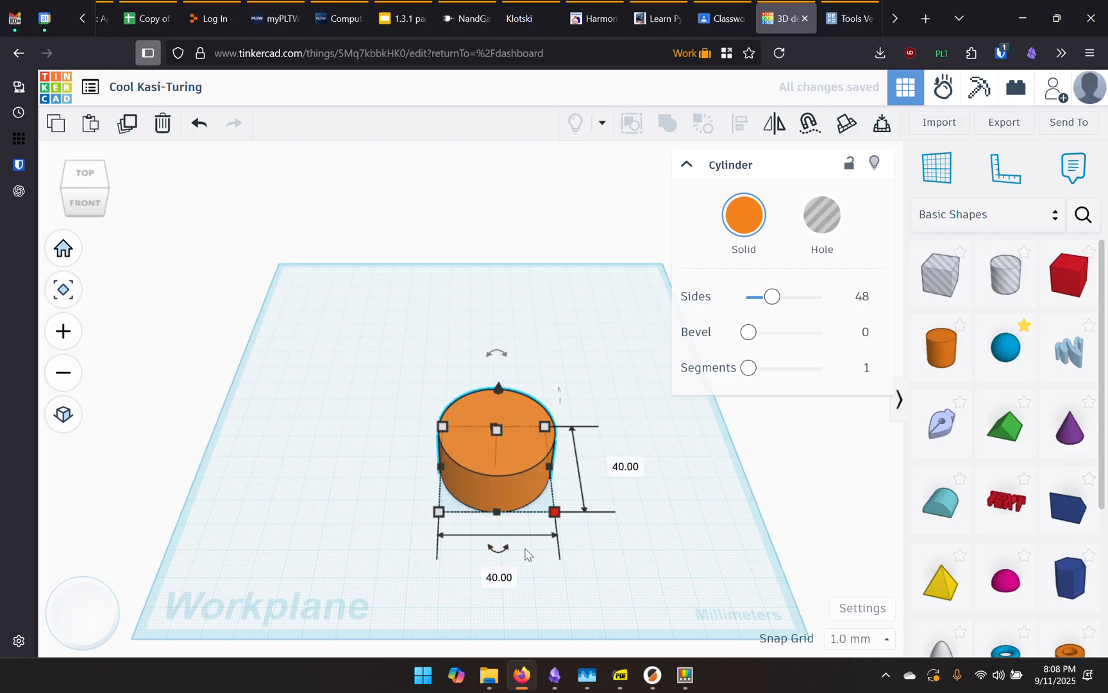
Move the cylinder left and set its height to 5 mm
{"action": "left_click_drag", "start_coordinate": [502, 492], "coordinate": [442, 485]}
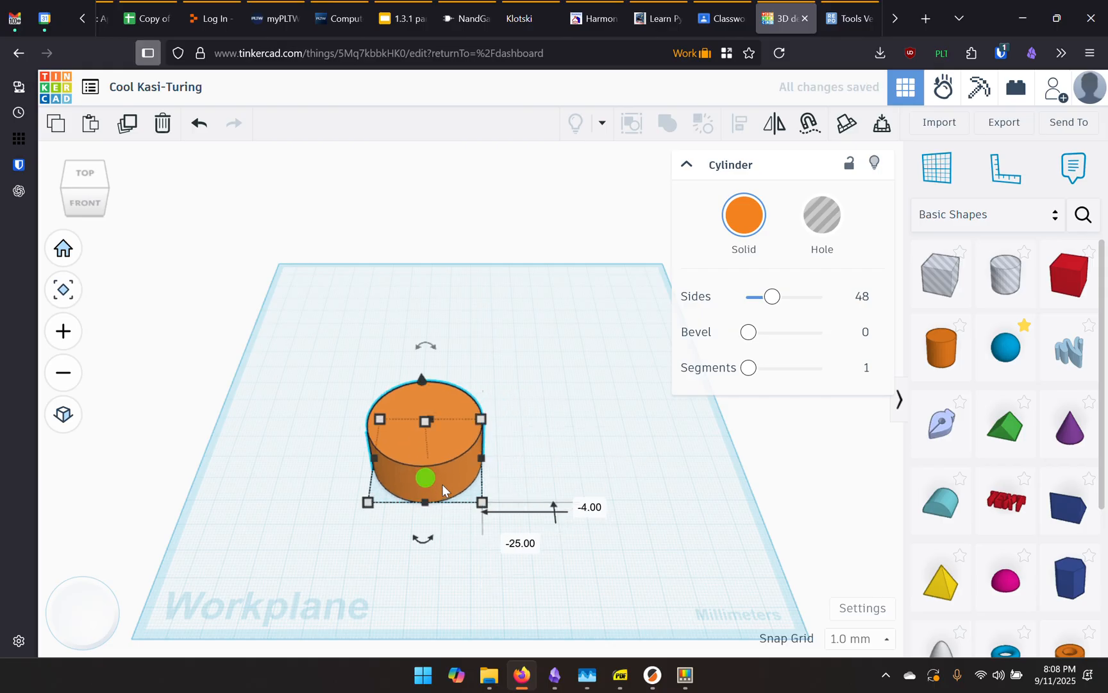
{"action": "left_click", "coordinate": [483, 501]}
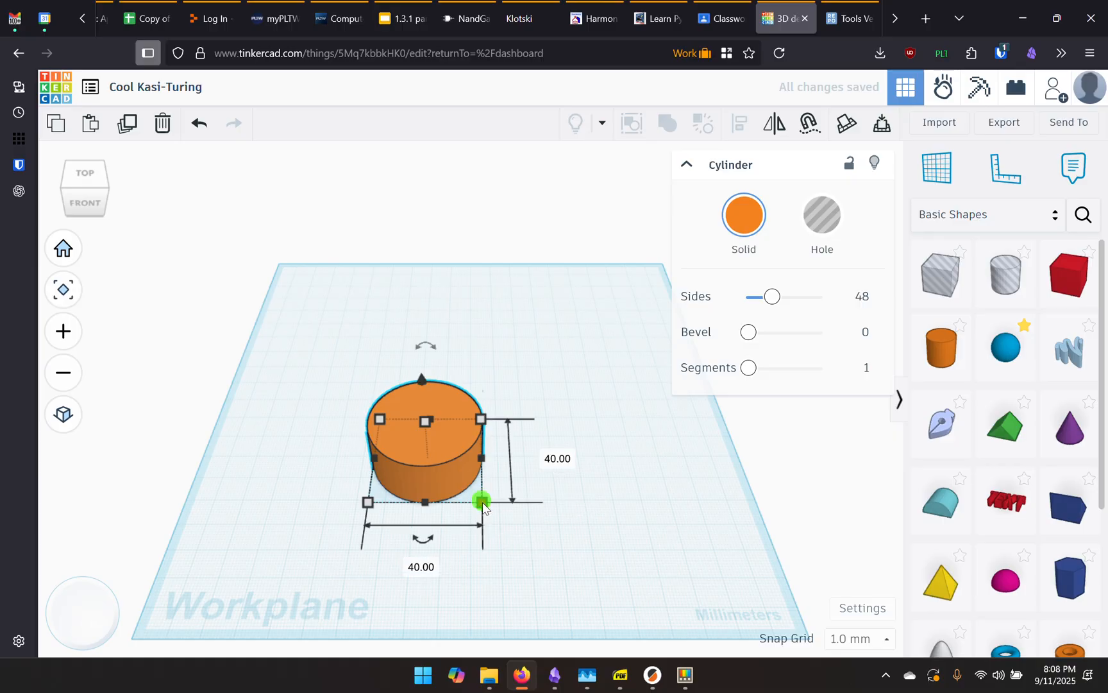
{"action": "left_click", "coordinate": [562, 464]}
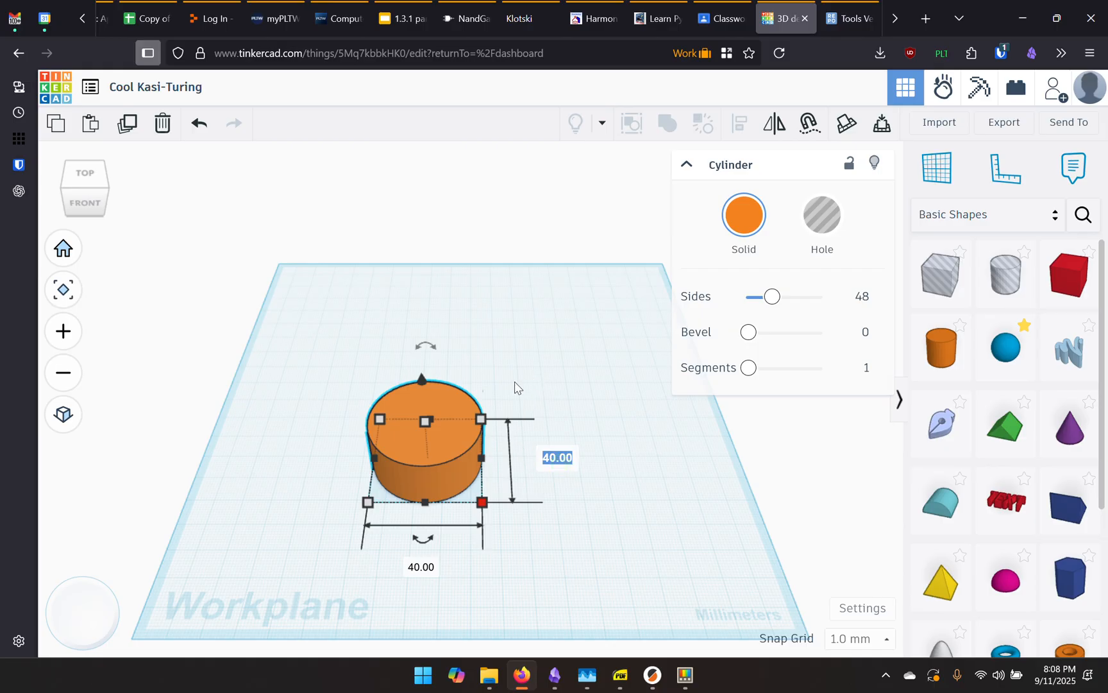
{"action": "left_click", "coordinate": [425, 422]}
{"action": "left_click", "coordinate": [509, 442]}
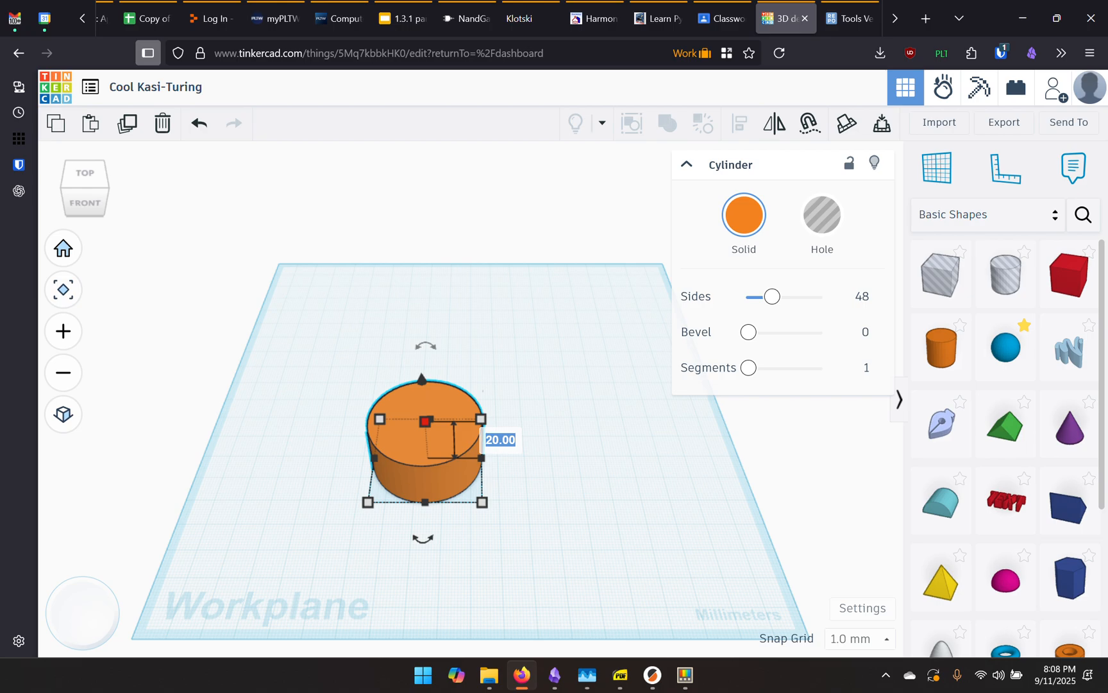
{"action": "type", "text": "5"}
{"action": "key", "text": "Return"}
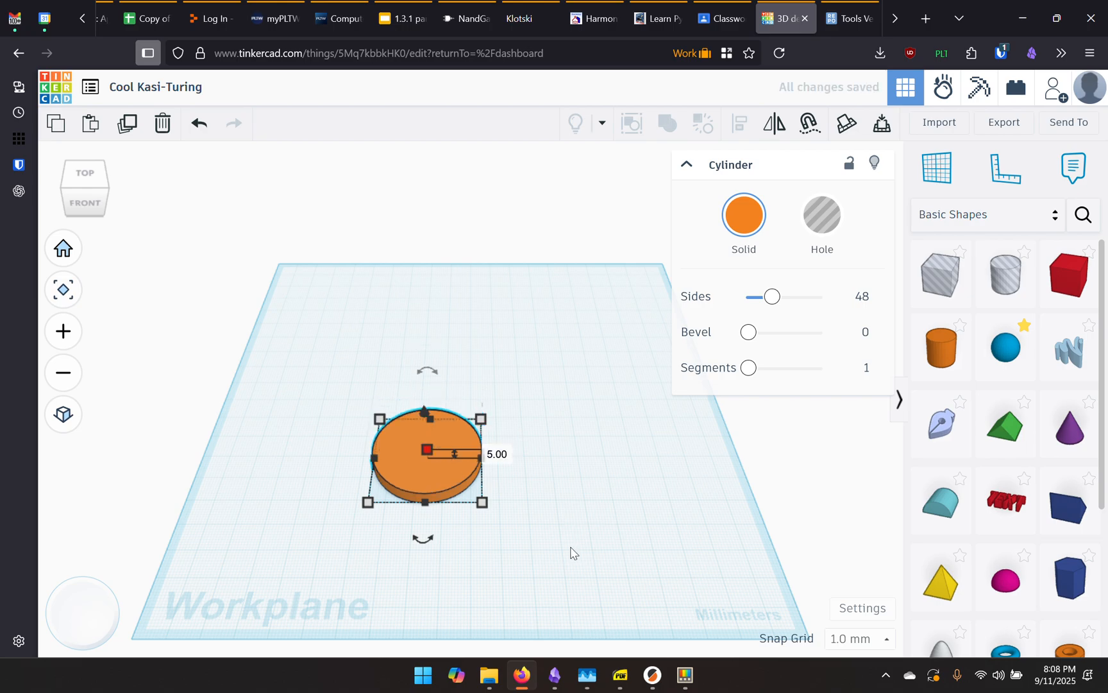
{"action": "scroll", "coordinate": [410, 487], "scroll_direction": "up", "scroll_amount": 4}
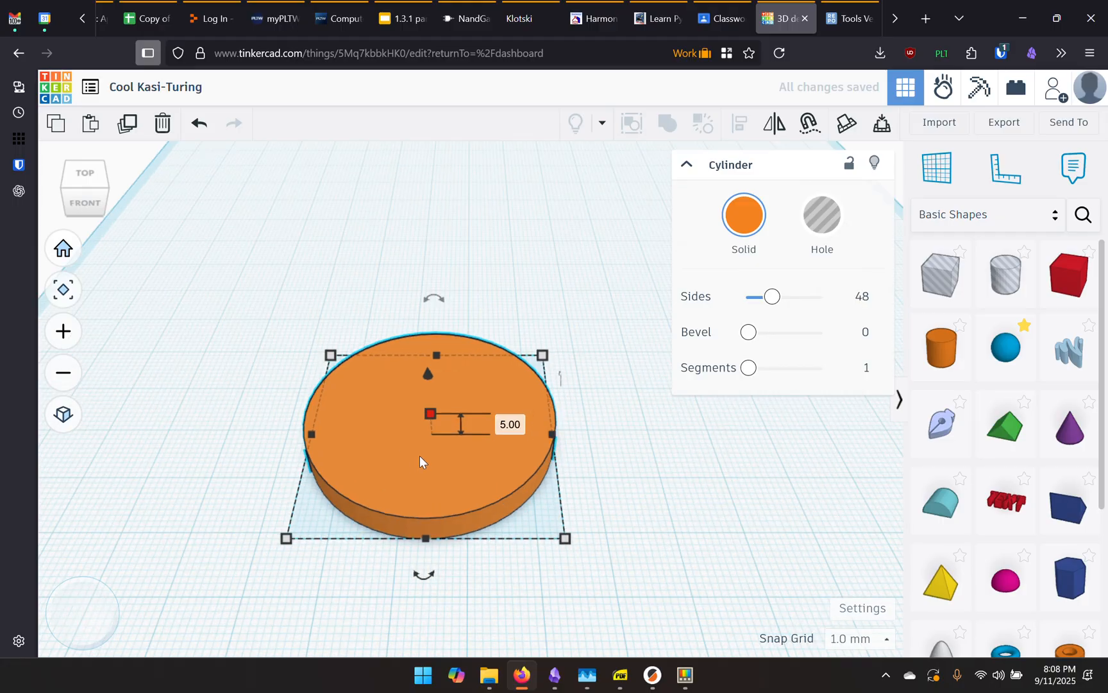
Nudge the coin disc slightly toward the back left of the workplane
{"action": "middle_click_drag", "start_coordinate": [497, 322], "coordinate": [397, 287]}
{"action": "scroll", "coordinate": [426, 410], "scroll_direction": "down", "scroll_amount": 3}
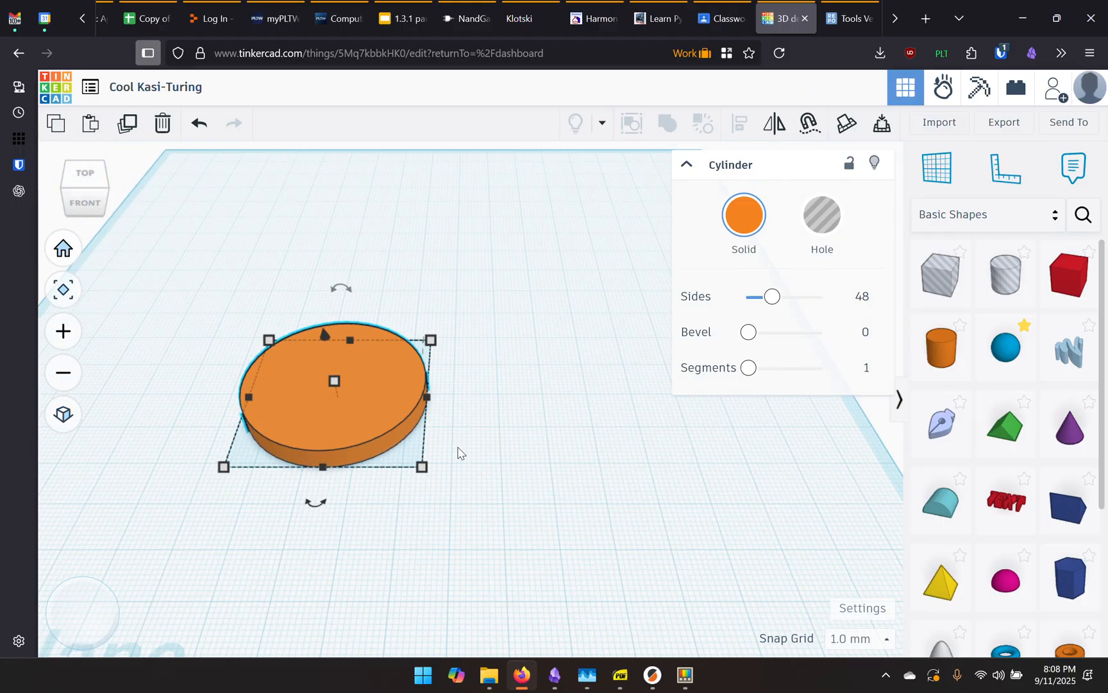
{"action": "left_click", "coordinate": [505, 451]}
{"action": "middle_click_drag", "start_coordinate": [503, 445], "coordinate": [438, 452]}
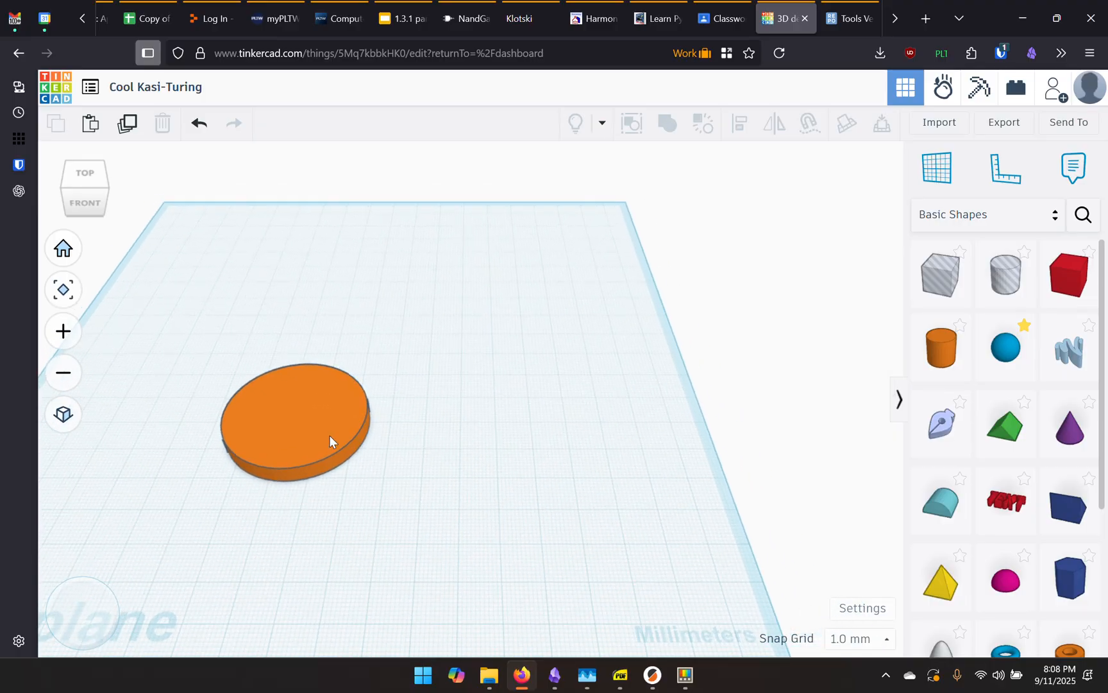
{"action": "left_click_drag", "start_coordinate": [330, 441], "coordinate": [320, 416]}
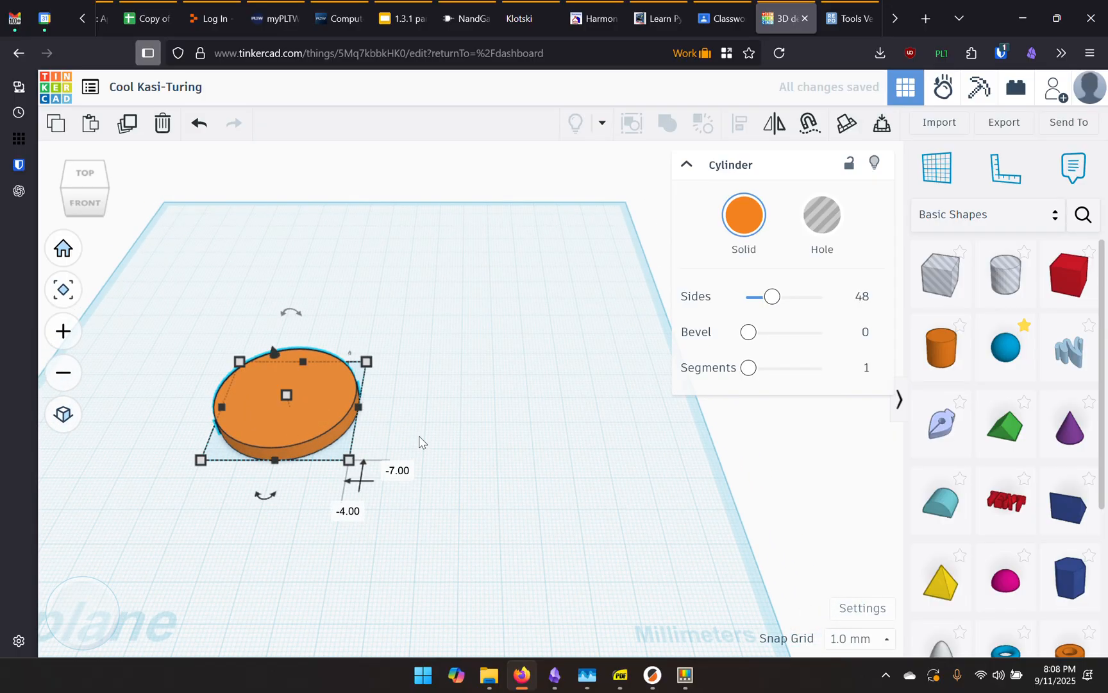
{"action": "scroll", "coordinate": [320, 432], "scroll_direction": "up", "scroll_amount": 5}
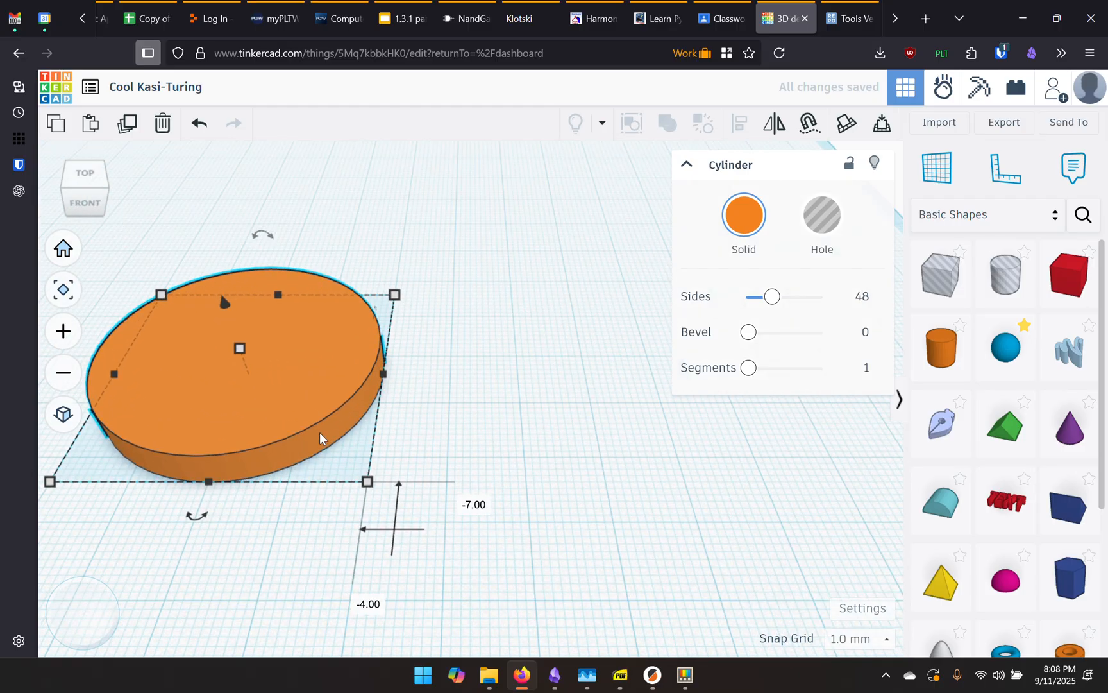
{"action": "scroll", "coordinate": [156, 460], "scroll_direction": "up", "scroll_amount": 5}
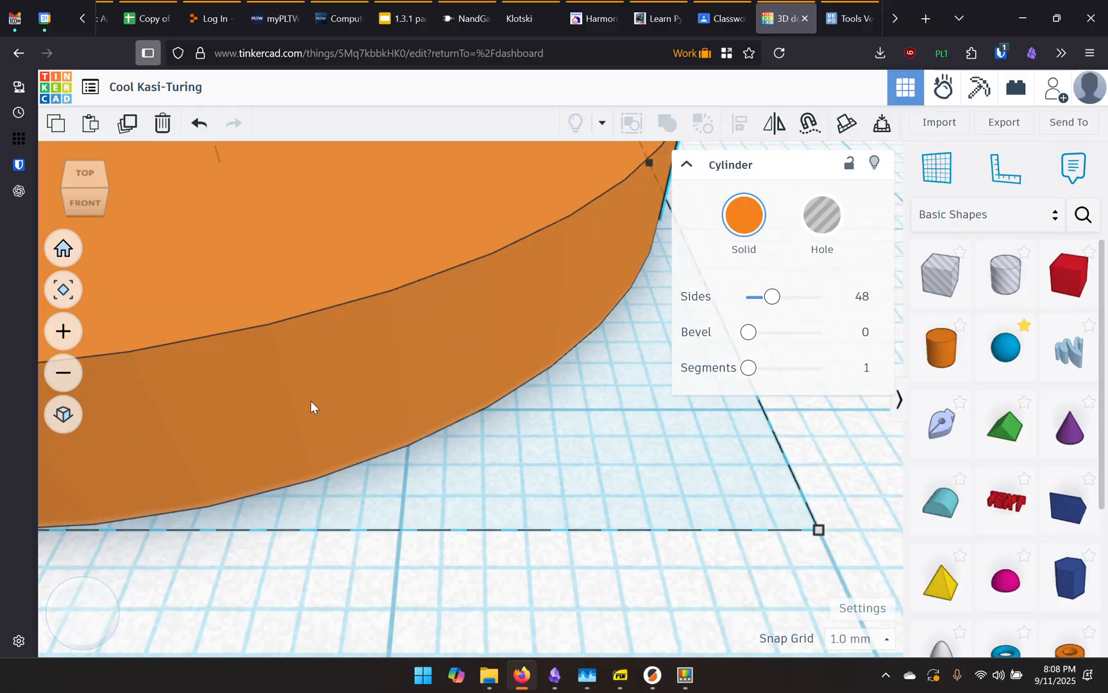
{"action": "scroll", "coordinate": [223, 482], "scroll_direction": "down", "scroll_amount": 8}
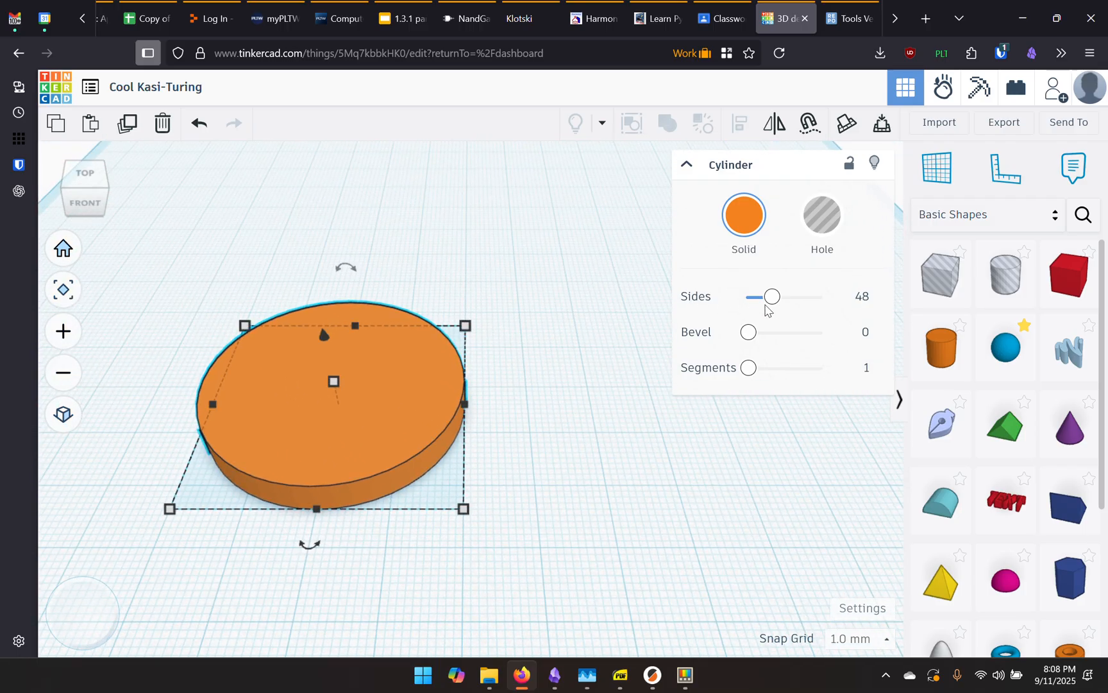
Raise the disc's Sides value to 100 for a smooth round edge
{"action": "left_click_drag", "start_coordinate": [772, 297], "coordinate": [803, 301]}
{"action": "left_click", "coordinate": [500, 445]}
{"action": "scroll", "coordinate": [401, 475], "scroll_direction": "up", "scroll_amount": 8}
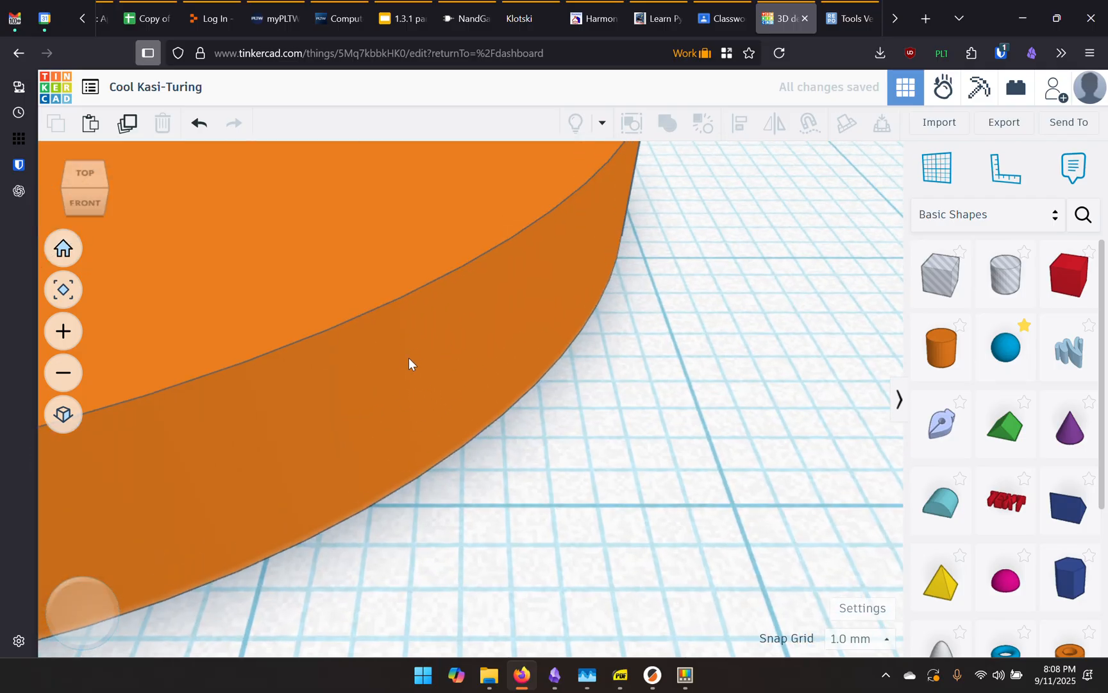
{"action": "scroll", "coordinate": [413, 416], "scroll_direction": "down", "scroll_amount": 10}
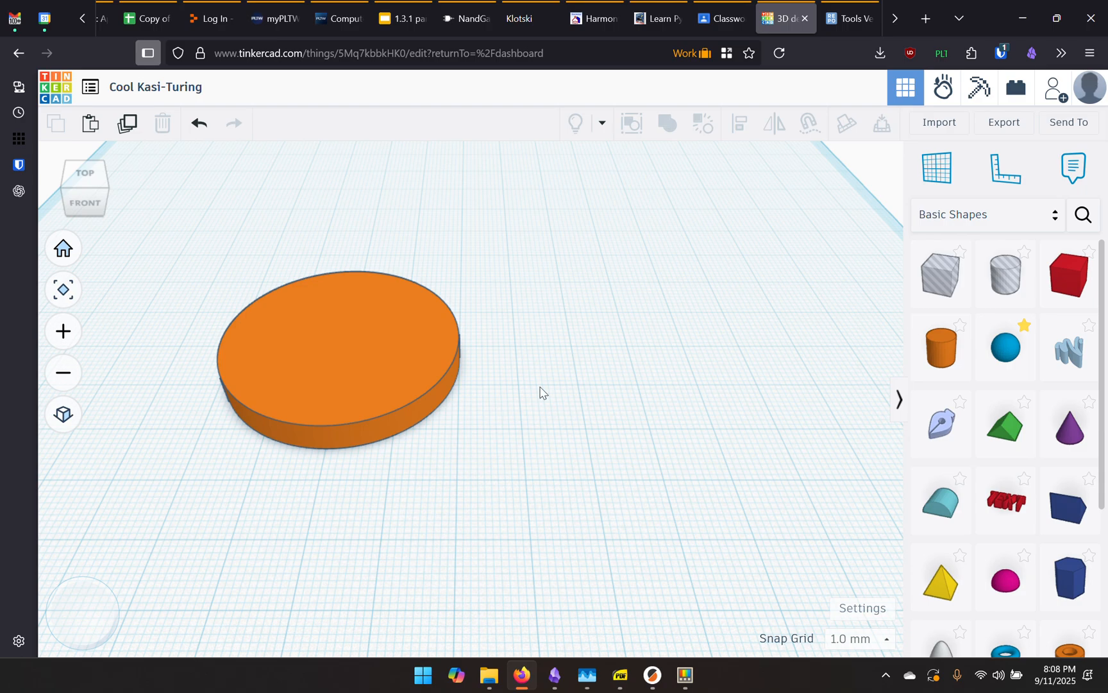
{"action": "mouse_move", "coordinate": [539, 390]}
{"action": "middle_mouse_down"}
{"action": "mouse_move", "coordinate": [532, 450]}
{"action": "mouse_move", "coordinate": [543, 406]}
{"action": "middle_mouse_up"}
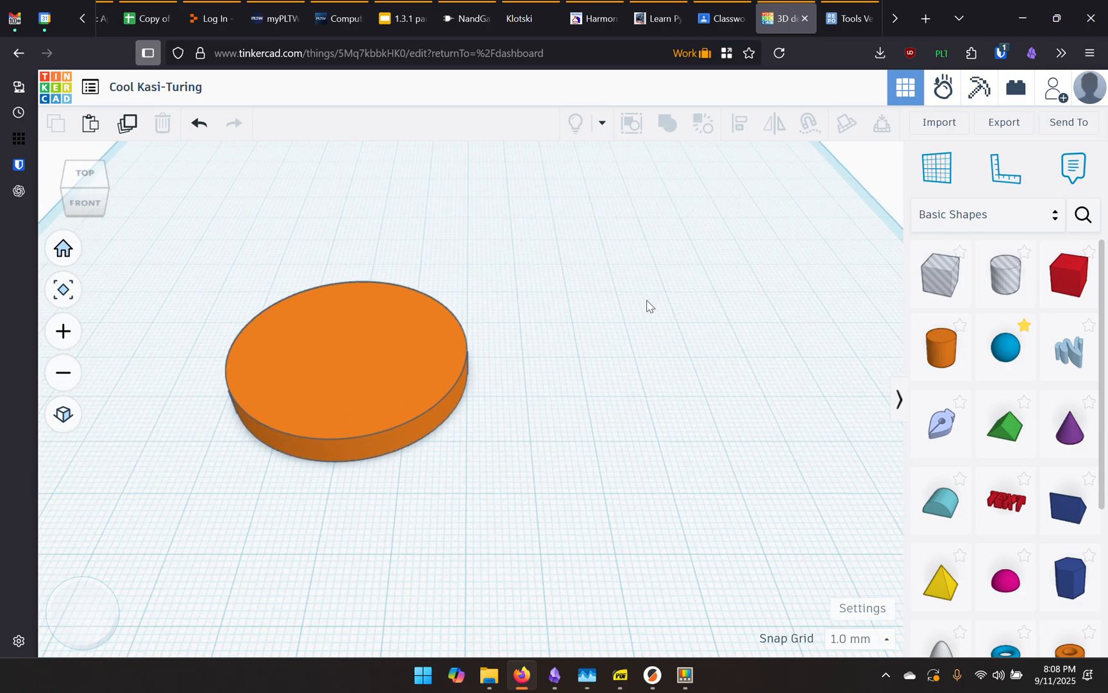
{"action": "left_click", "coordinate": [469, 354]}
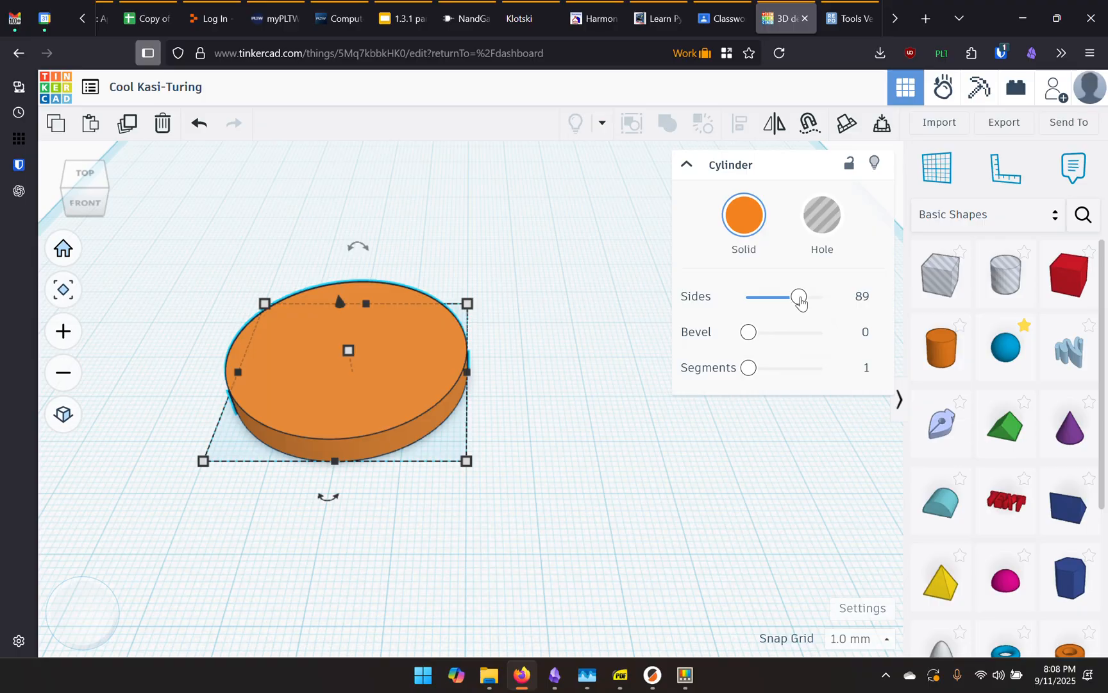
{"action": "left_click_drag", "start_coordinate": [800, 298], "coordinate": [753, 305]}
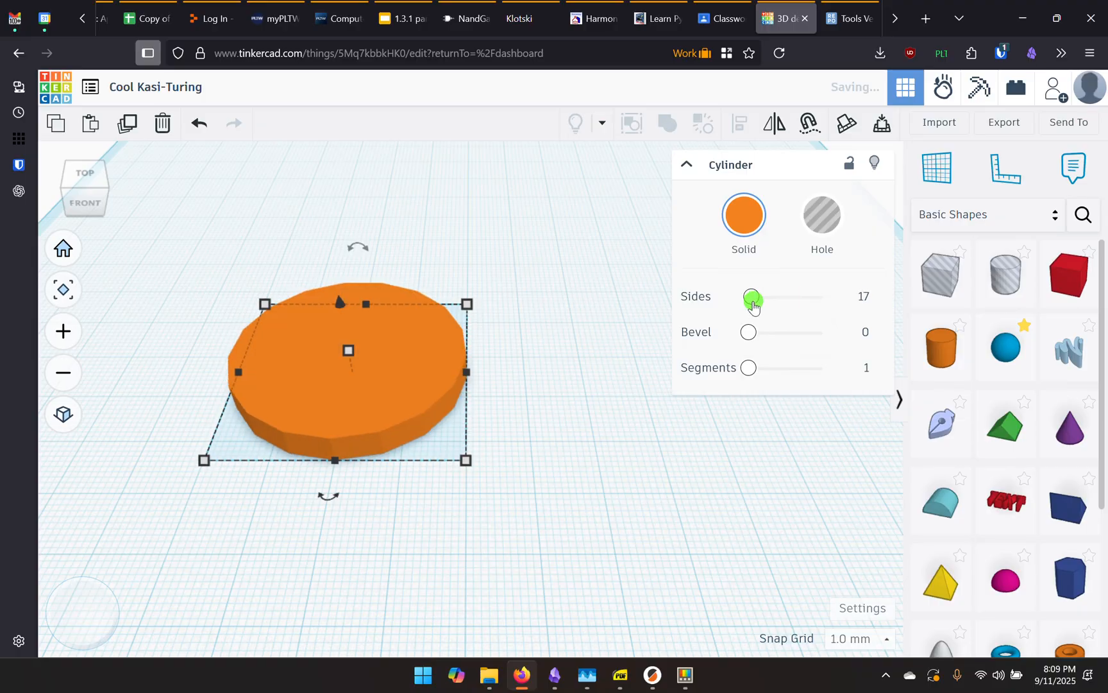
{"action": "left_click", "coordinate": [613, 392]}
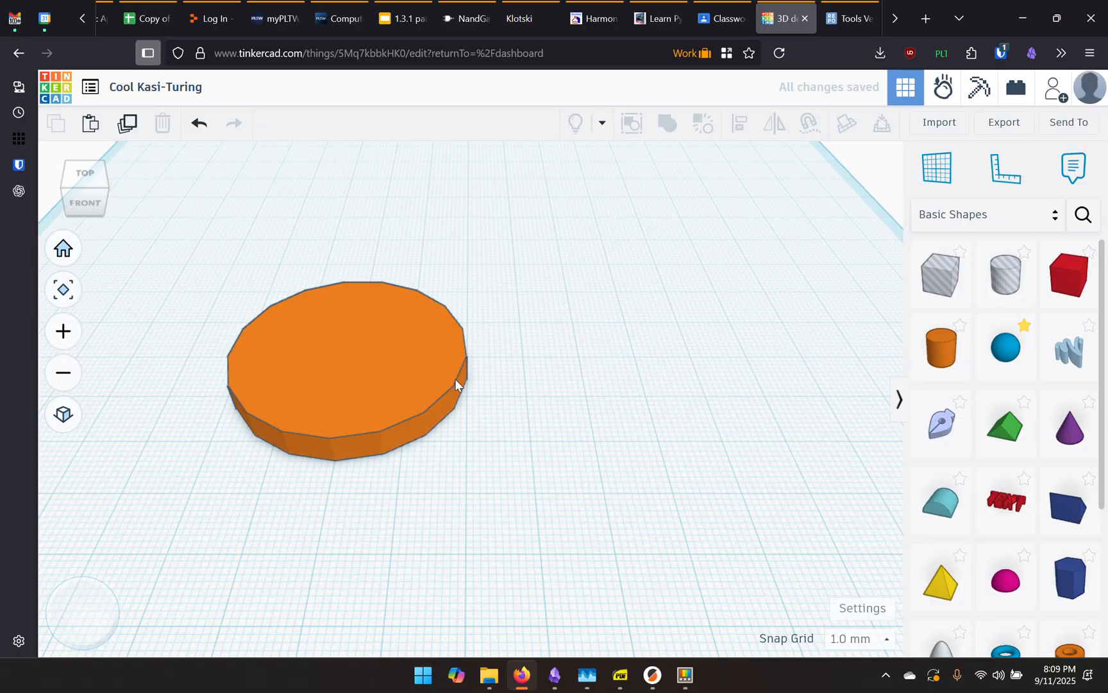
{"action": "left_click", "coordinate": [344, 373]}
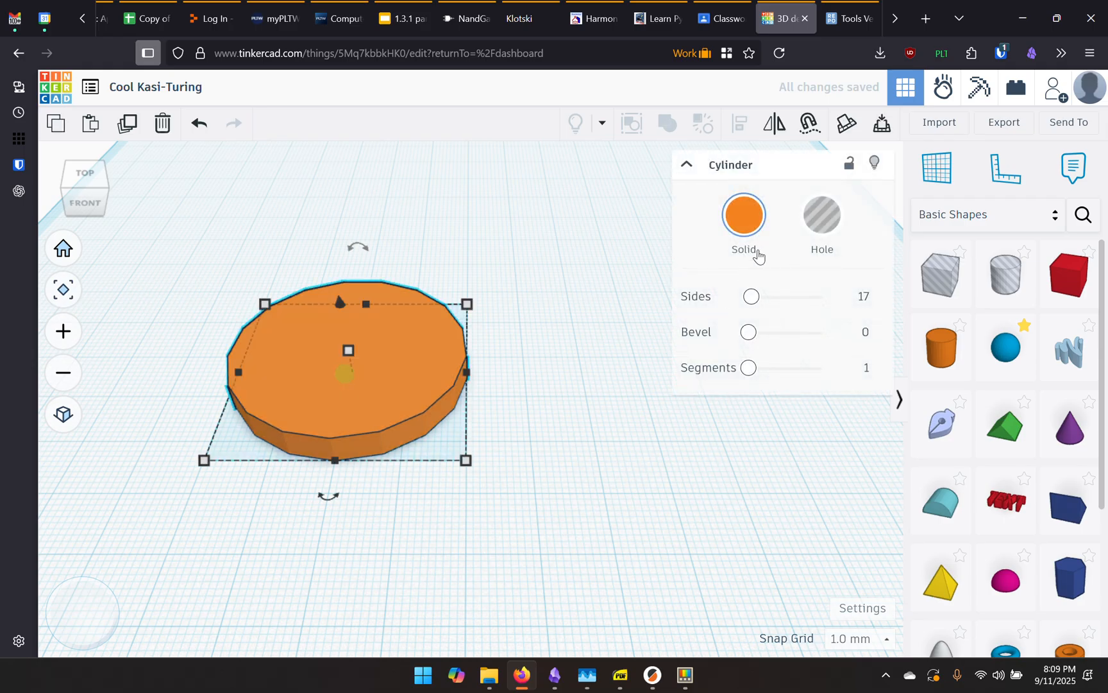
{"action": "left_click_drag", "start_coordinate": [751, 297], "coordinate": [805, 301]}
{"action": "left_click", "coordinate": [582, 311]}
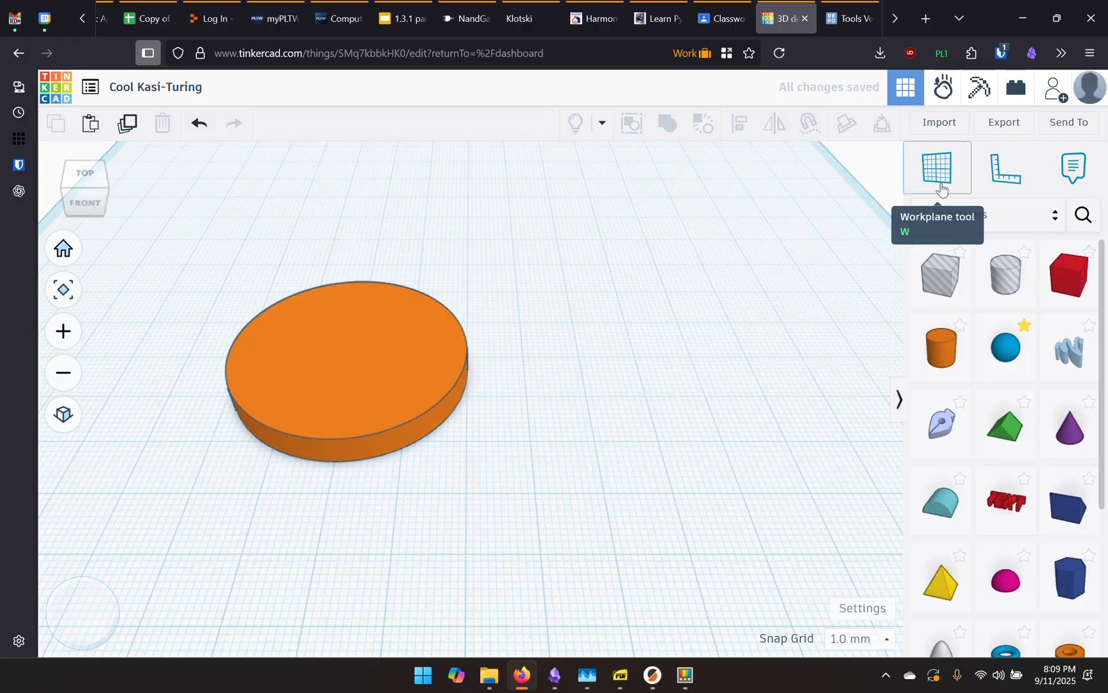
Import tools-svgrepo-com(2).svg from the Downloads folder into the design
{"action": "left_click", "coordinate": [937, 125]}
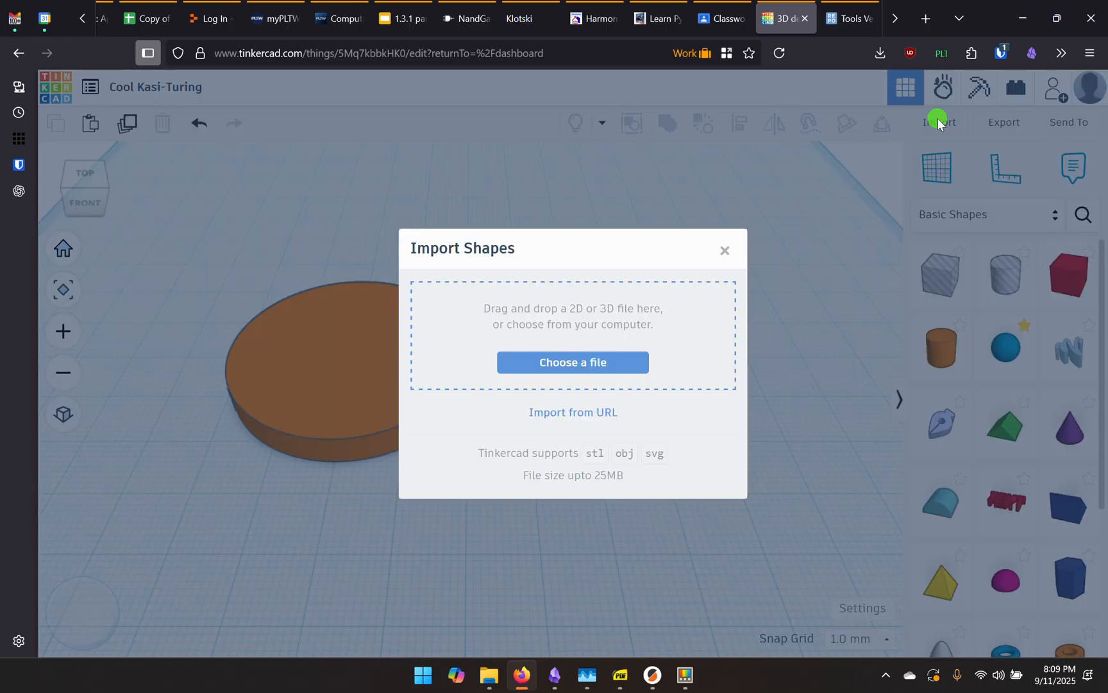
{"action": "left_click", "coordinate": [557, 364]}
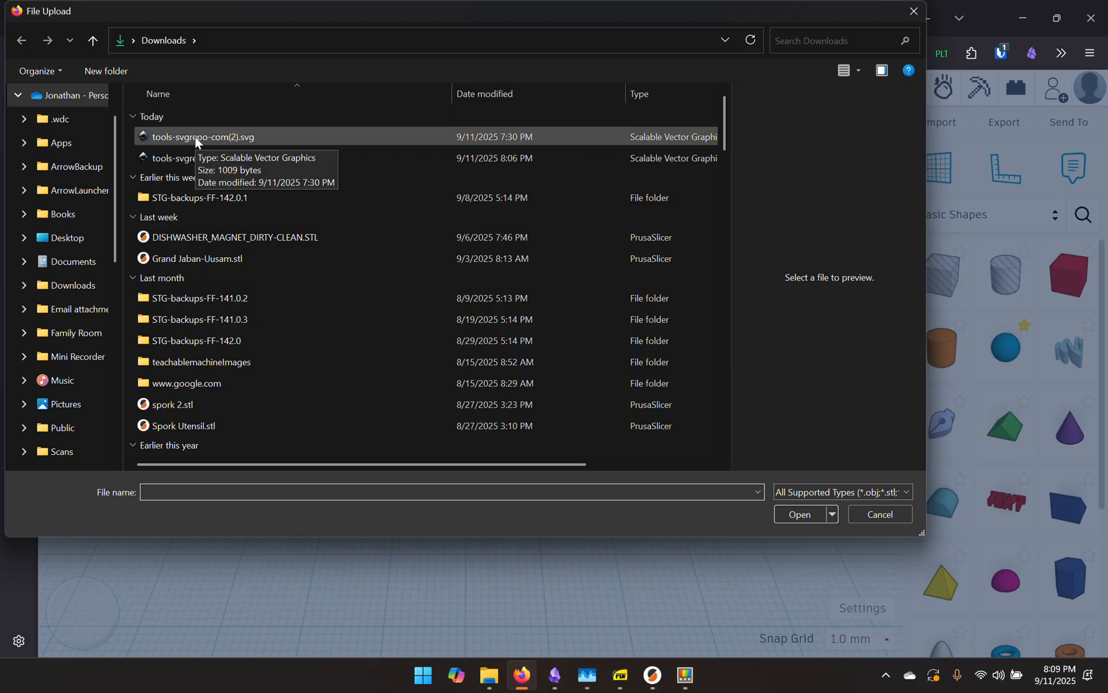
{"action": "left_click", "coordinate": [211, 137]}
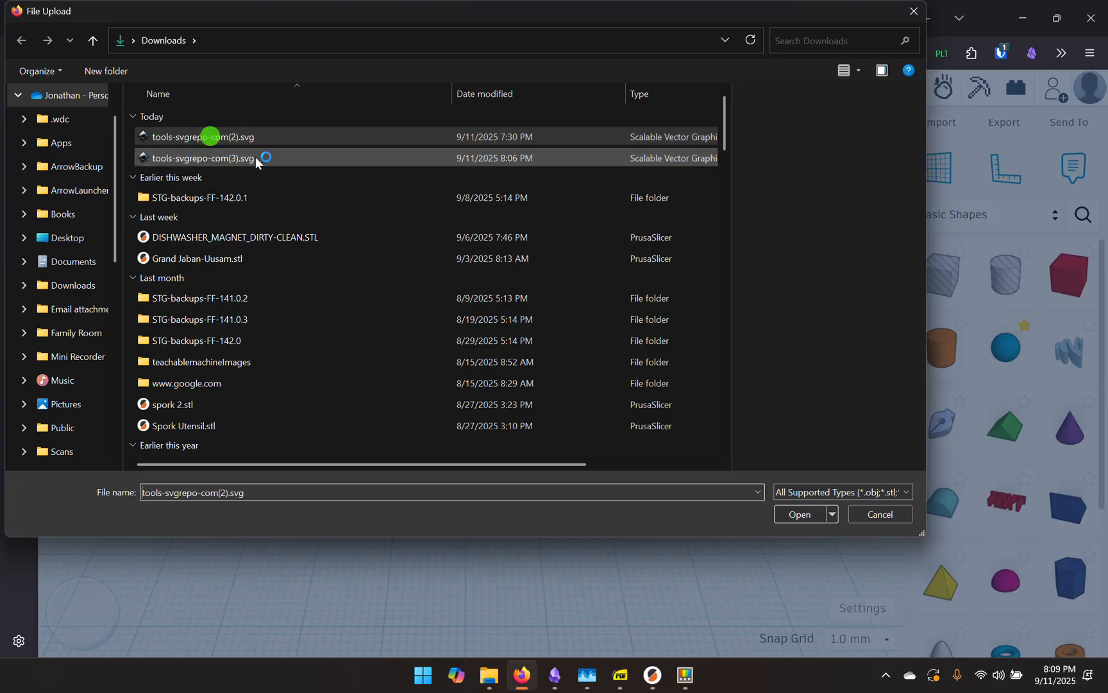
{"action": "left_click", "coordinate": [800, 517]}
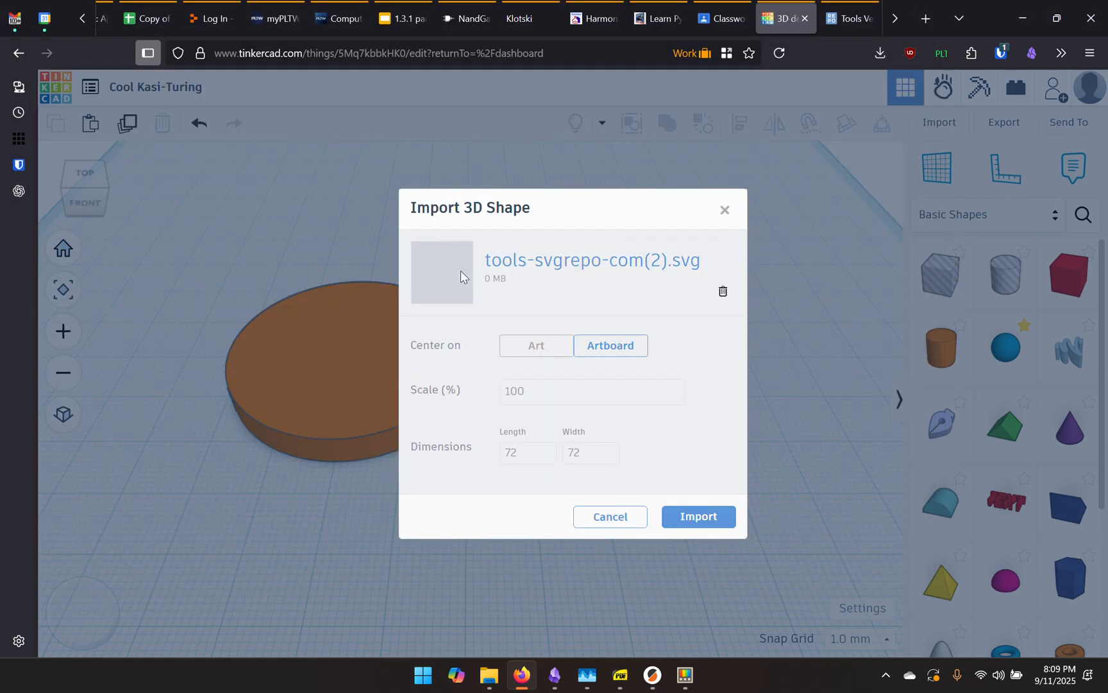
{"action": "left_click", "coordinate": [718, 521]}
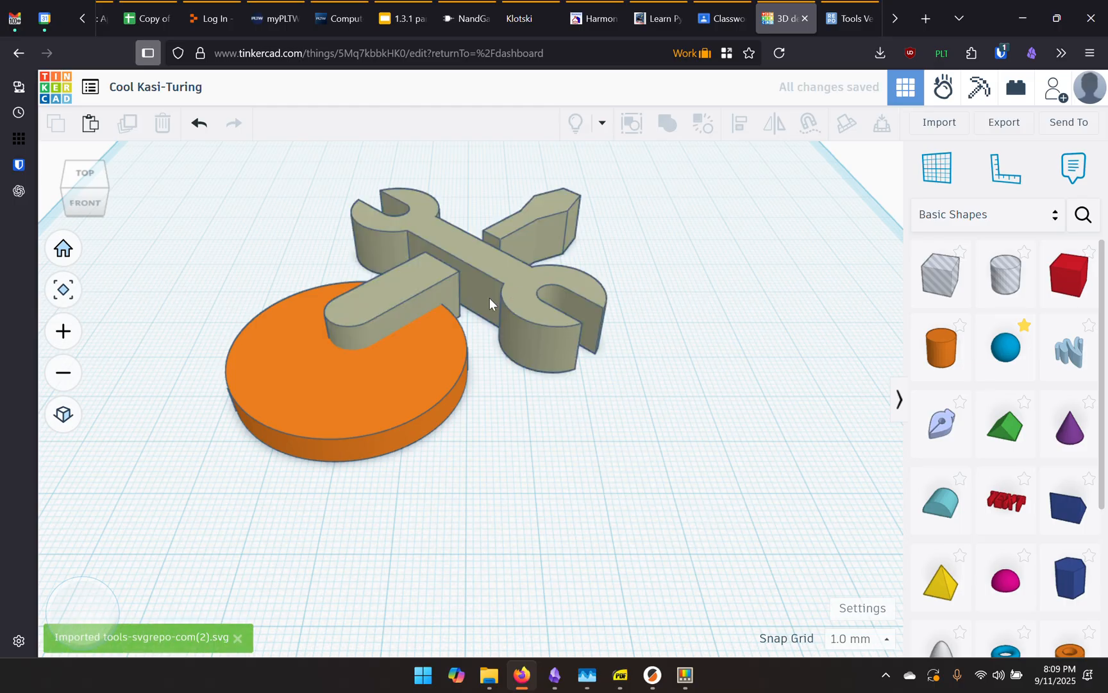
Separate the tools shape from the disc and raise its Quality from 10 to 14
{"action": "left_click_drag", "start_coordinate": [462, 245], "coordinate": [501, 242]}
{"action": "left_click_drag", "start_coordinate": [354, 449], "coordinate": [178, 457]}
{"action": "left_click", "coordinate": [525, 255]}
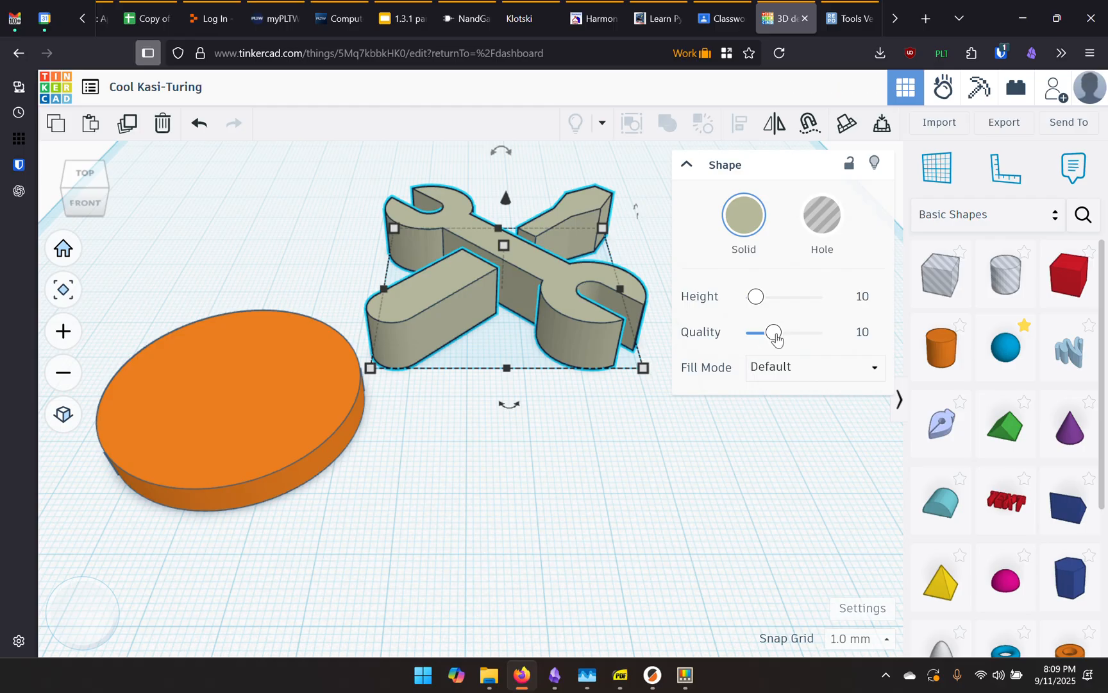
{"action": "left_click_drag", "start_coordinate": [774, 334], "coordinate": [788, 336]}
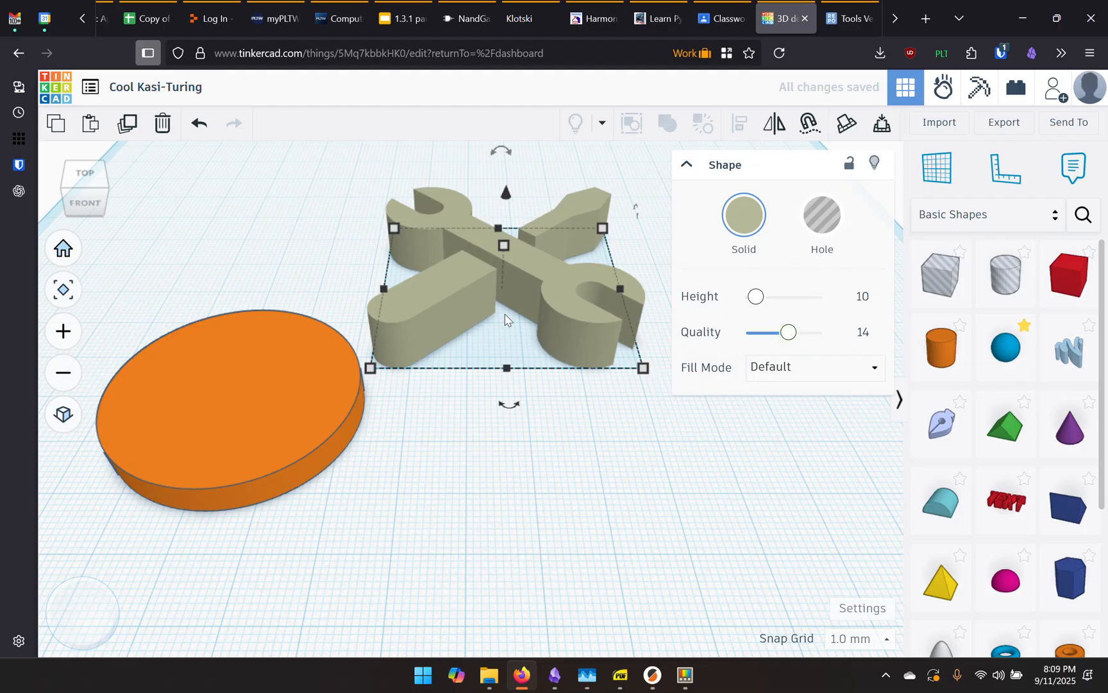
Try the Outer Line fill mode, then return the tools shape to Default fill
{"action": "left_click", "coordinate": [809, 376]}
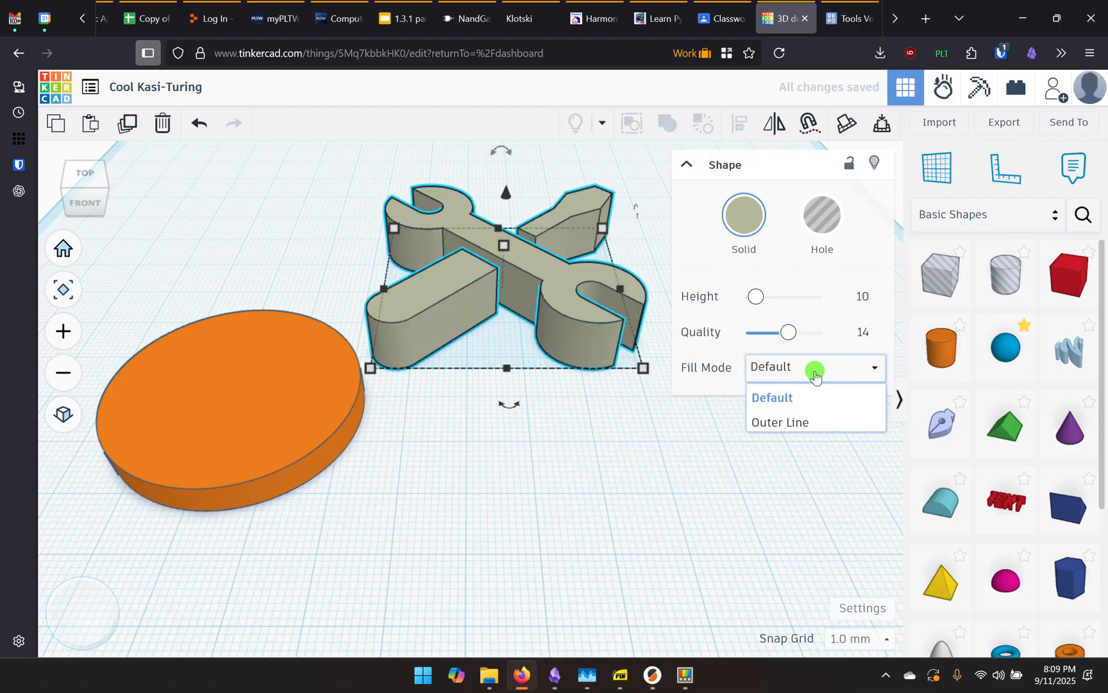
{"action": "left_click", "coordinate": [779, 431]}
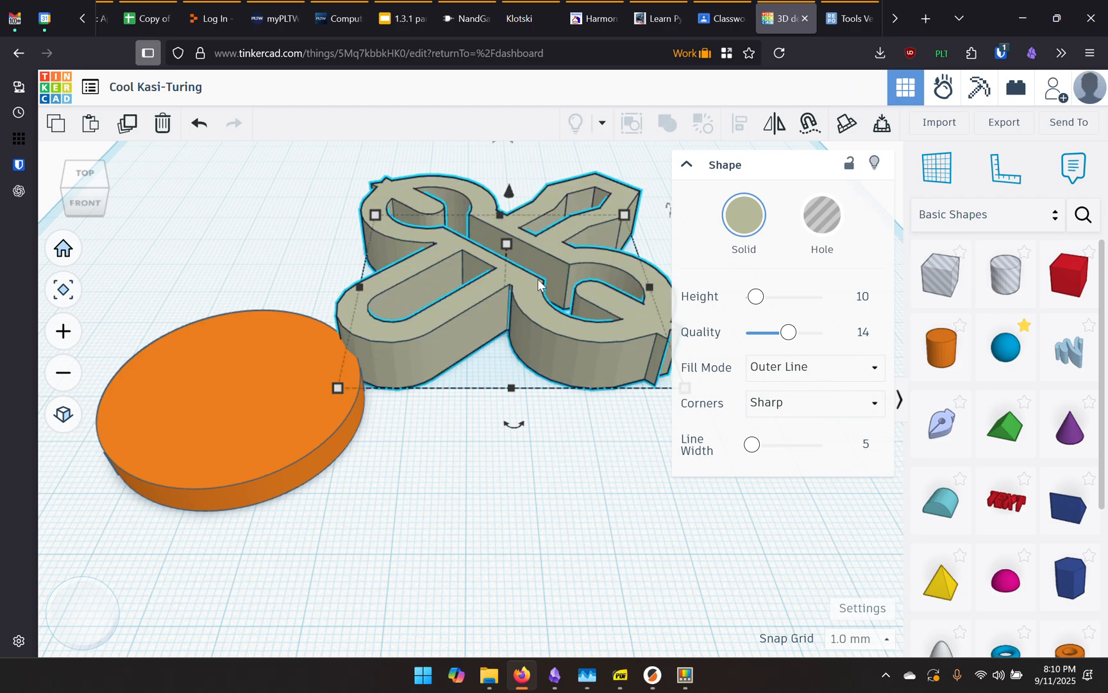
{"action": "left_click", "coordinate": [809, 371]}
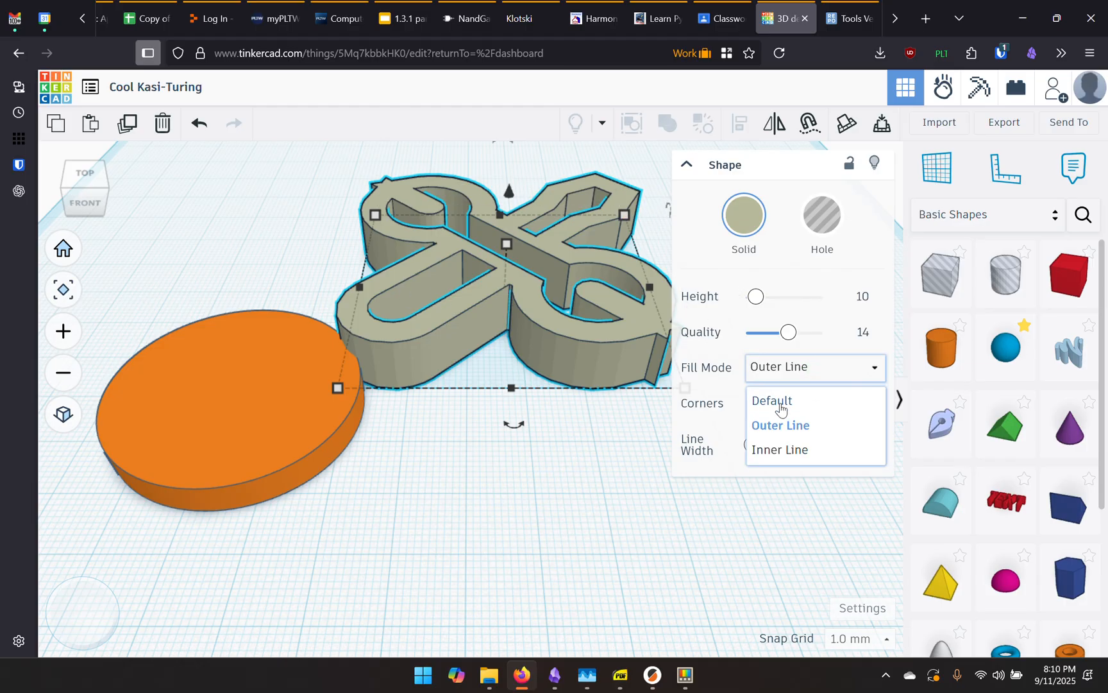
{"action": "left_click", "coordinate": [780, 402]}
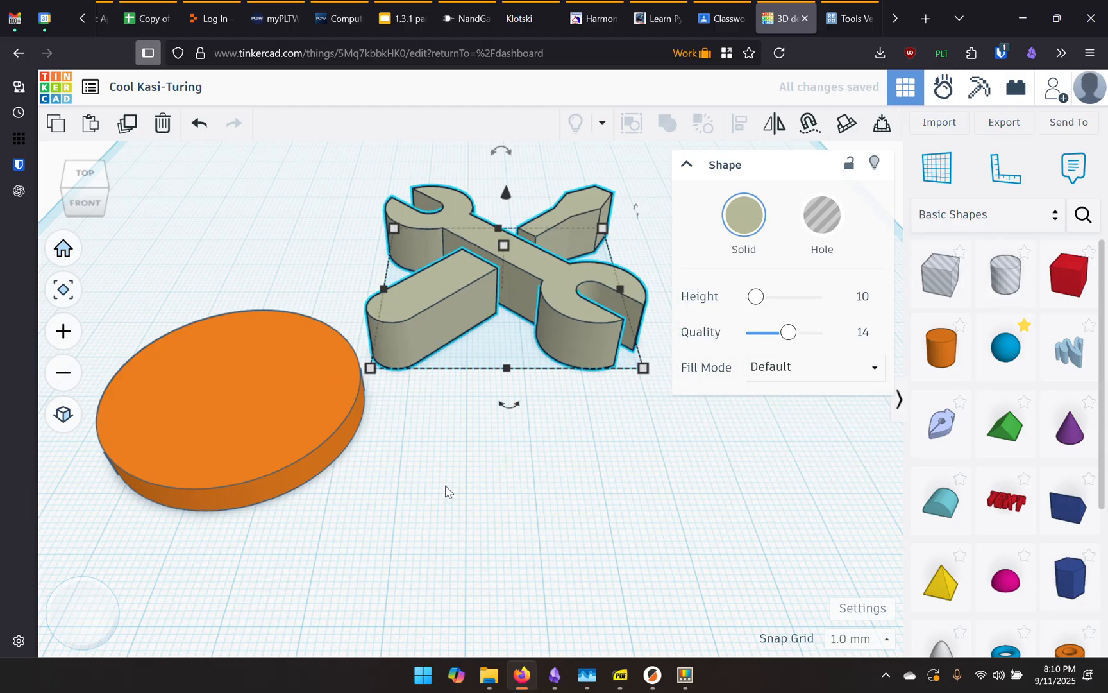
{"action": "left_click", "coordinate": [473, 499]}
{"action": "right_click_drag", "start_coordinate": [475, 503], "coordinate": [485, 550]}
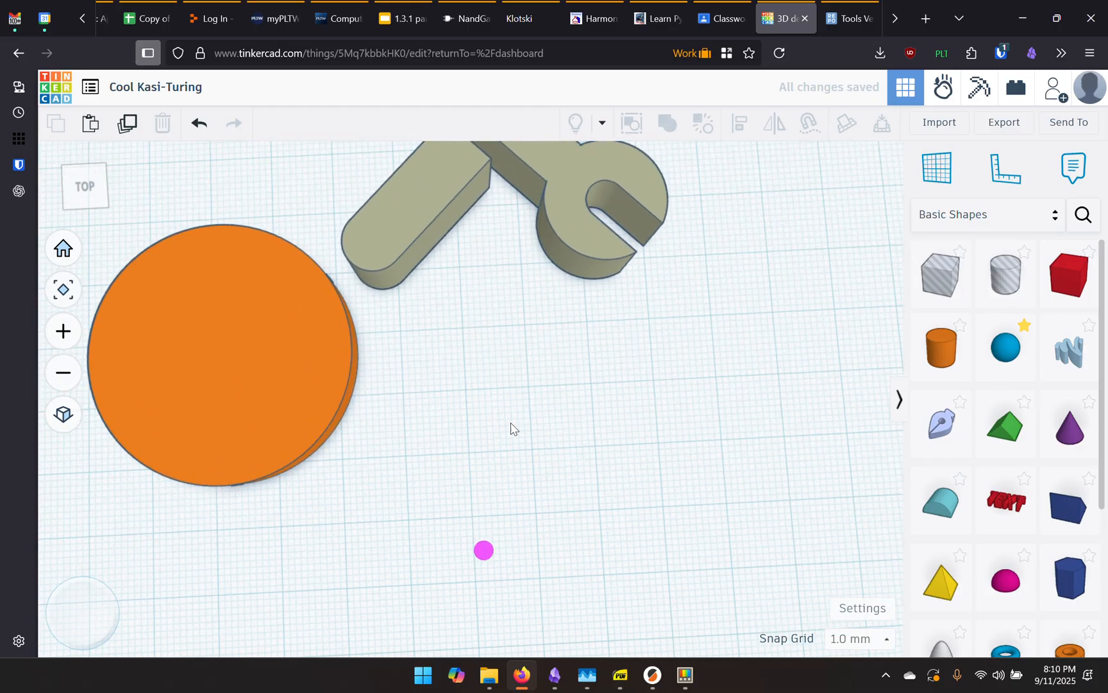
Move the tools shape onto the disc, scale it to 26 × 25 mm, and centre it
{"action": "middle_click_drag", "start_coordinate": [511, 423], "coordinate": [571, 535]}
{"action": "scroll", "coordinate": [563, 506], "scroll_direction": "down", "scroll_amount": 4}
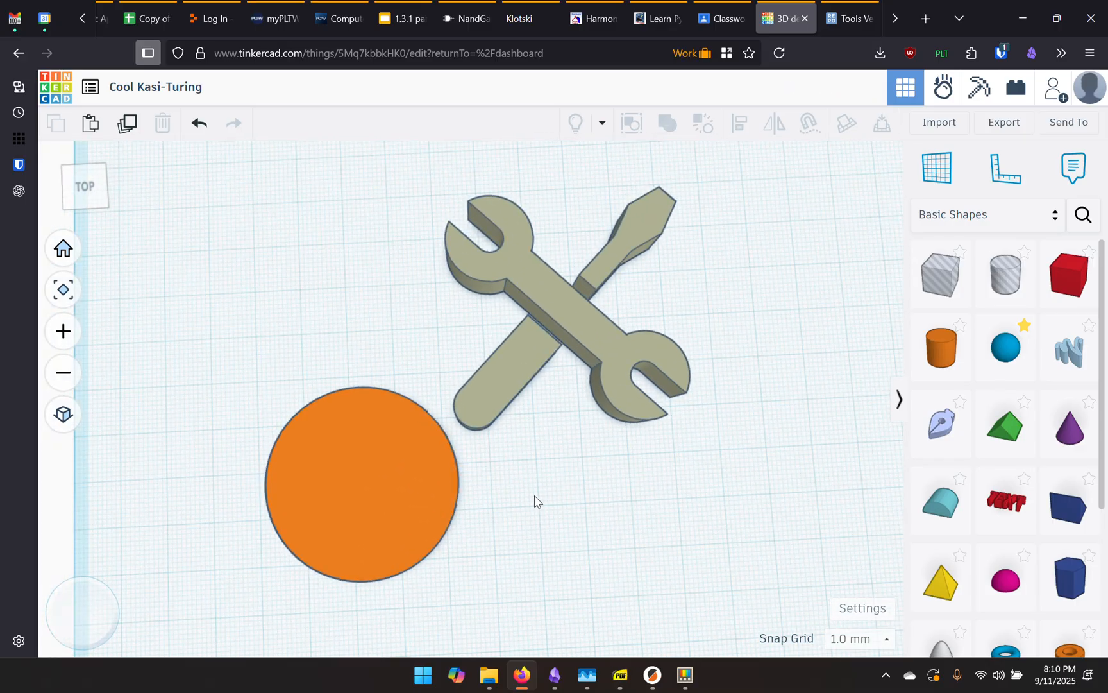
{"action": "middle_click_drag", "start_coordinate": [536, 500], "coordinate": [612, 392]}
{"action": "left_click_drag", "start_coordinate": [597, 276], "coordinate": [393, 462]}
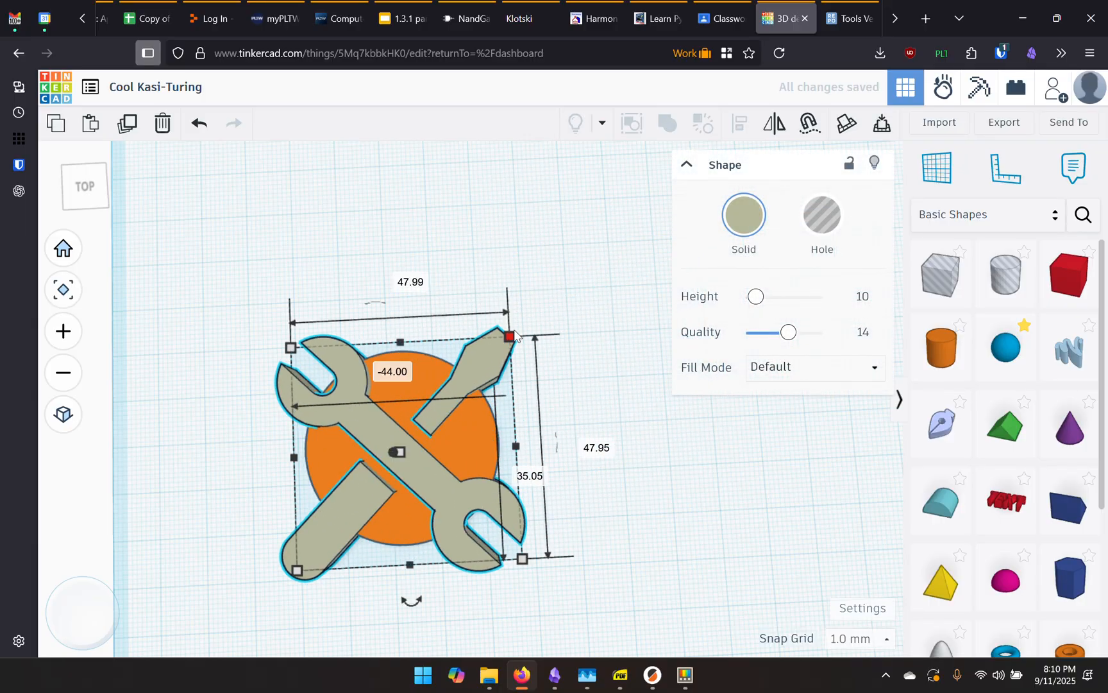
{"action": "left_click_drag", "start_coordinate": [510, 331], "coordinate": [428, 445]}
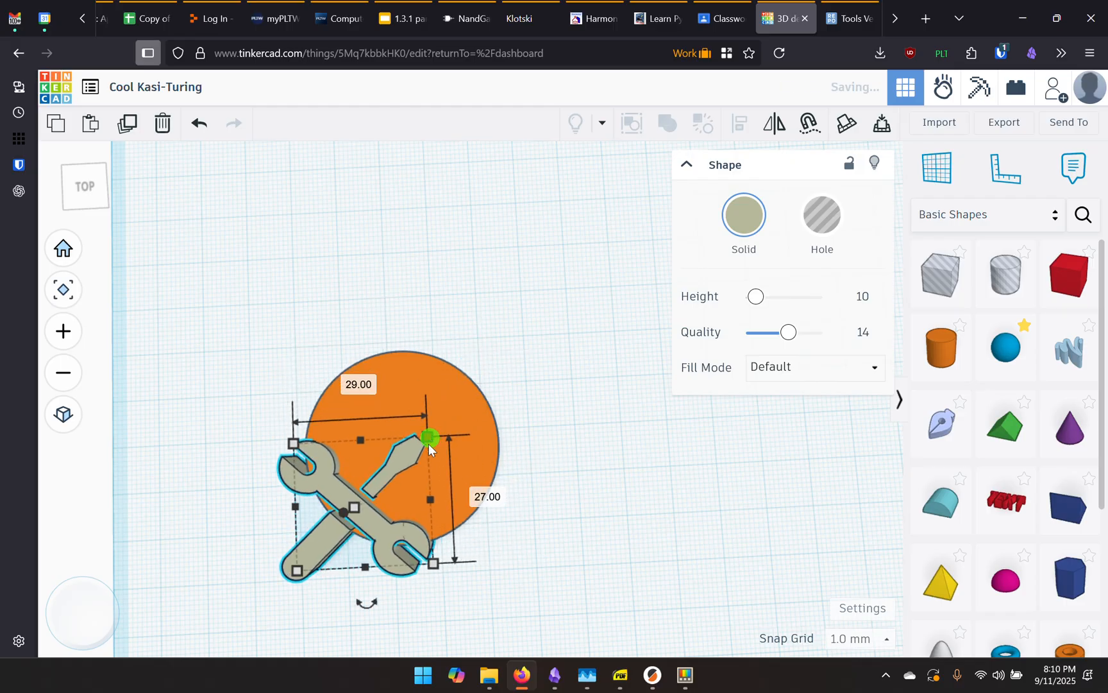
{"action": "left_click_drag", "start_coordinate": [358, 514], "coordinate": [420, 448]}
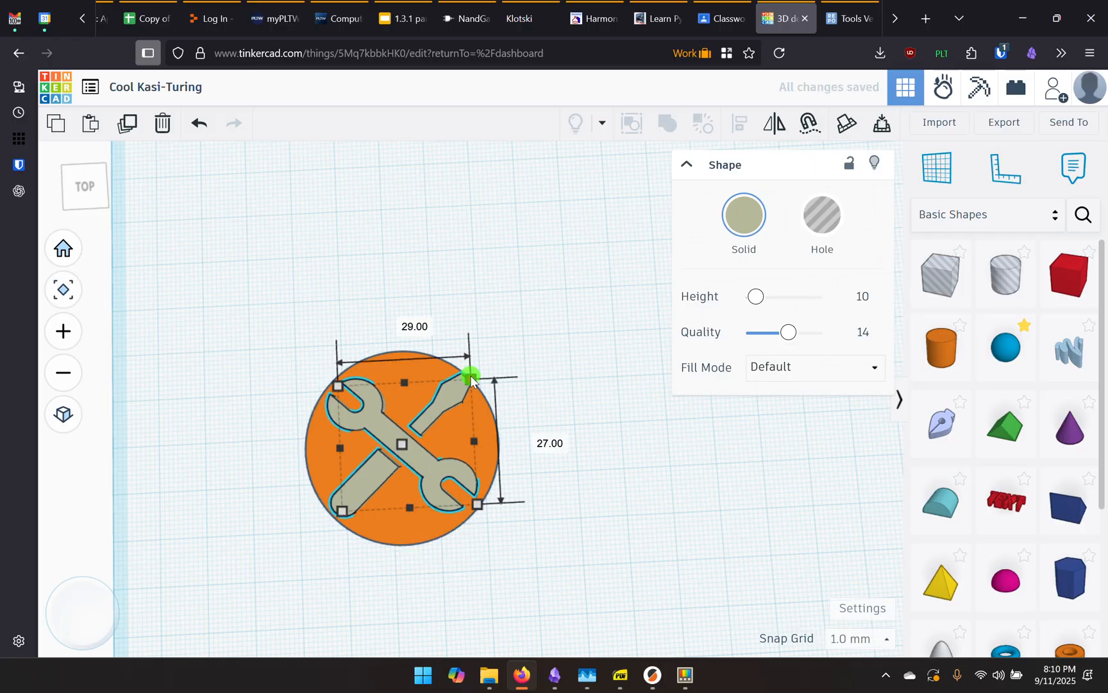
{"action": "left_click_drag", "start_coordinate": [470, 379], "coordinate": [460, 387]}
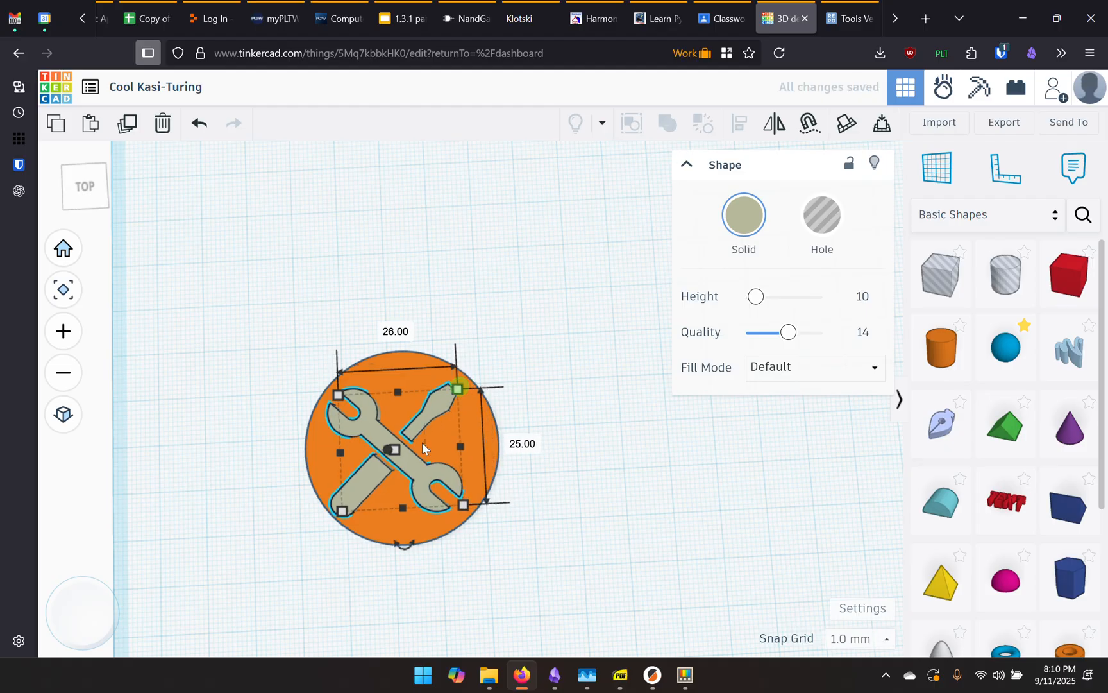
{"action": "left_click_drag", "start_coordinate": [414, 429], "coordinate": [418, 424]}
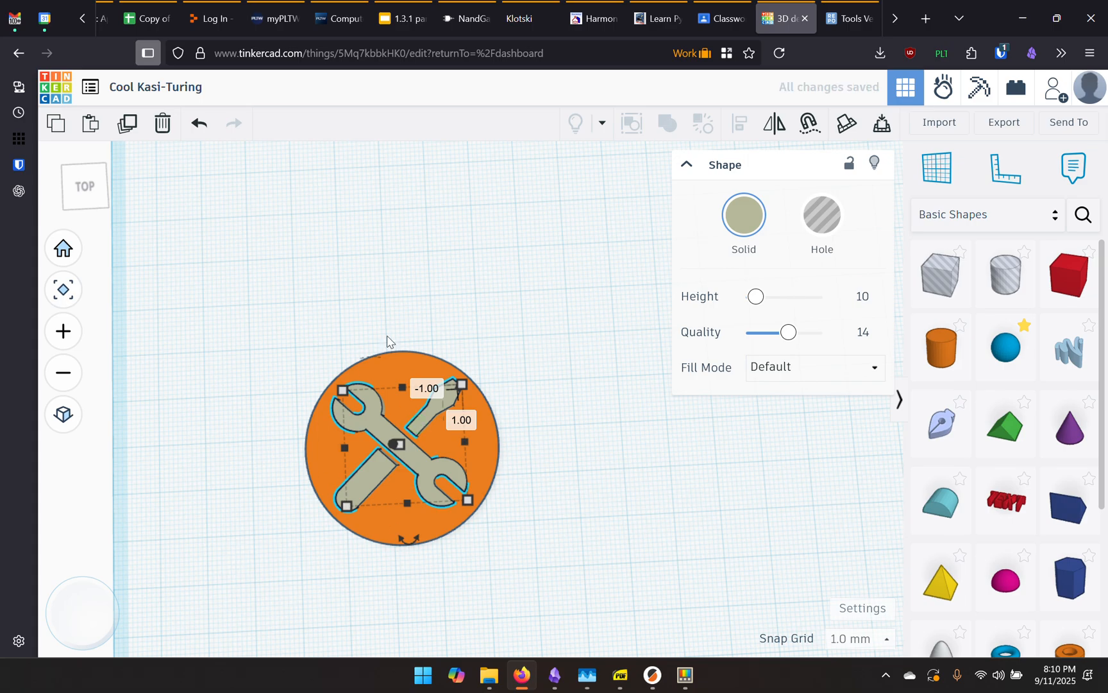
{"action": "left_click", "coordinate": [519, 513]}
Change the wrench-and-screwdriver shape's height value to 7 mm
{"action": "scroll", "coordinate": [369, 423], "scroll_direction": "up", "scroll_amount": 3}
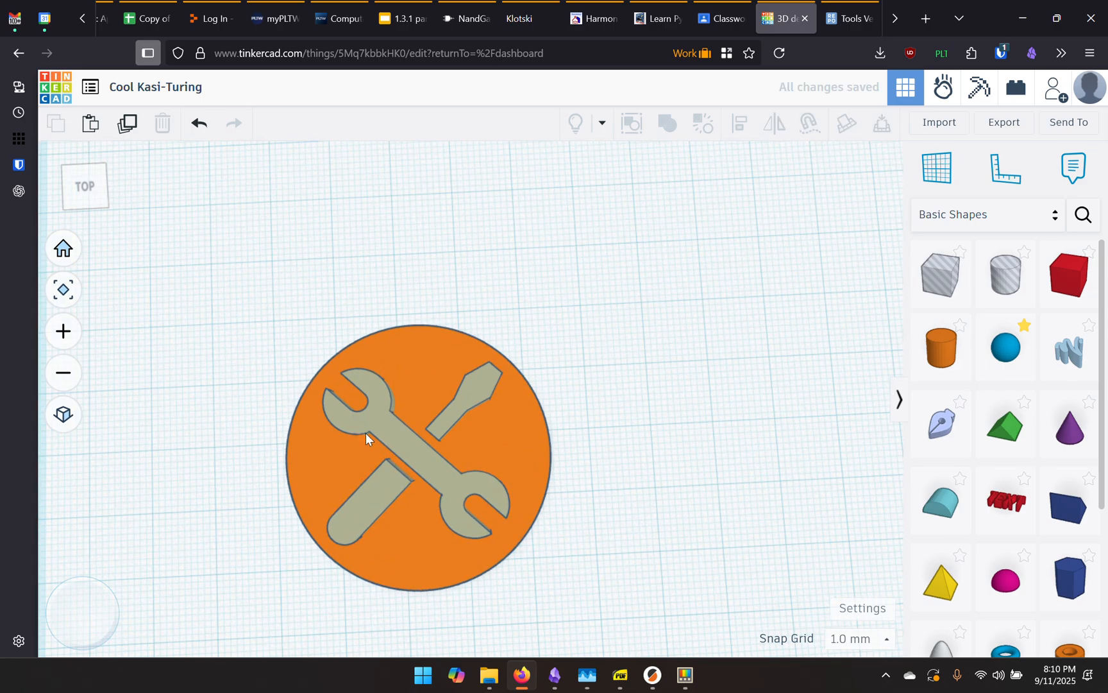
{"action": "left_click", "coordinate": [655, 512]}
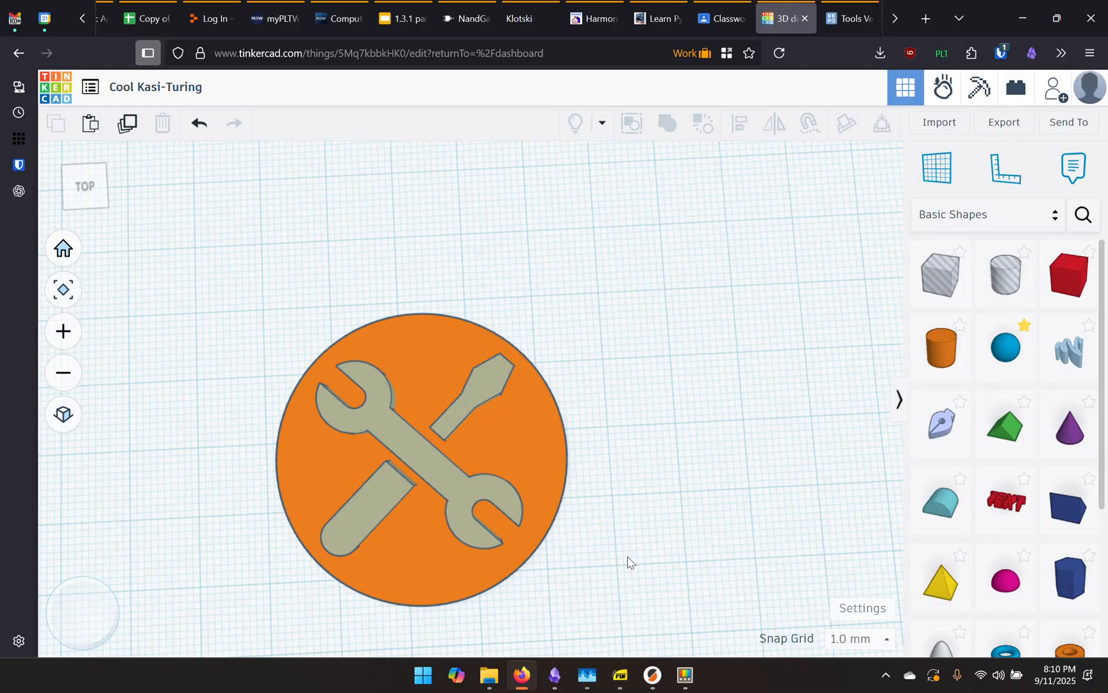
{"action": "right_click_drag", "start_coordinate": [626, 562], "coordinate": [616, 462]}
{"action": "right_click_drag", "start_coordinate": [619, 463], "coordinate": [604, 489]}
{"action": "scroll", "coordinate": [594, 471], "scroll_direction": "down", "scroll_amount": 3}
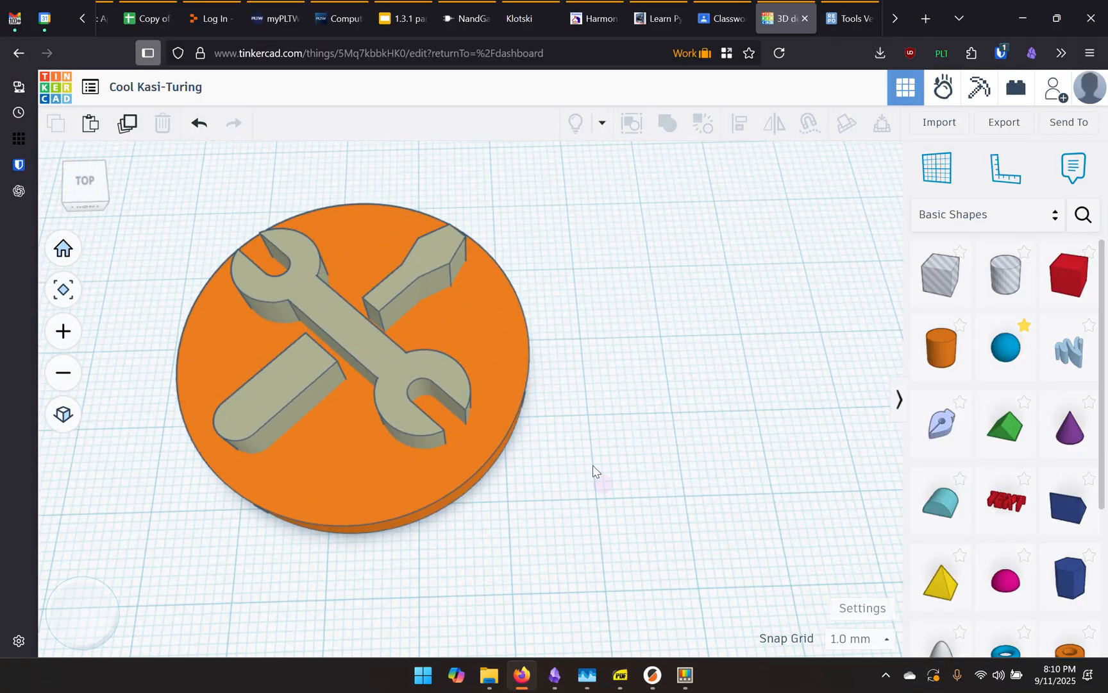
{"action": "left_click", "coordinate": [431, 399]}
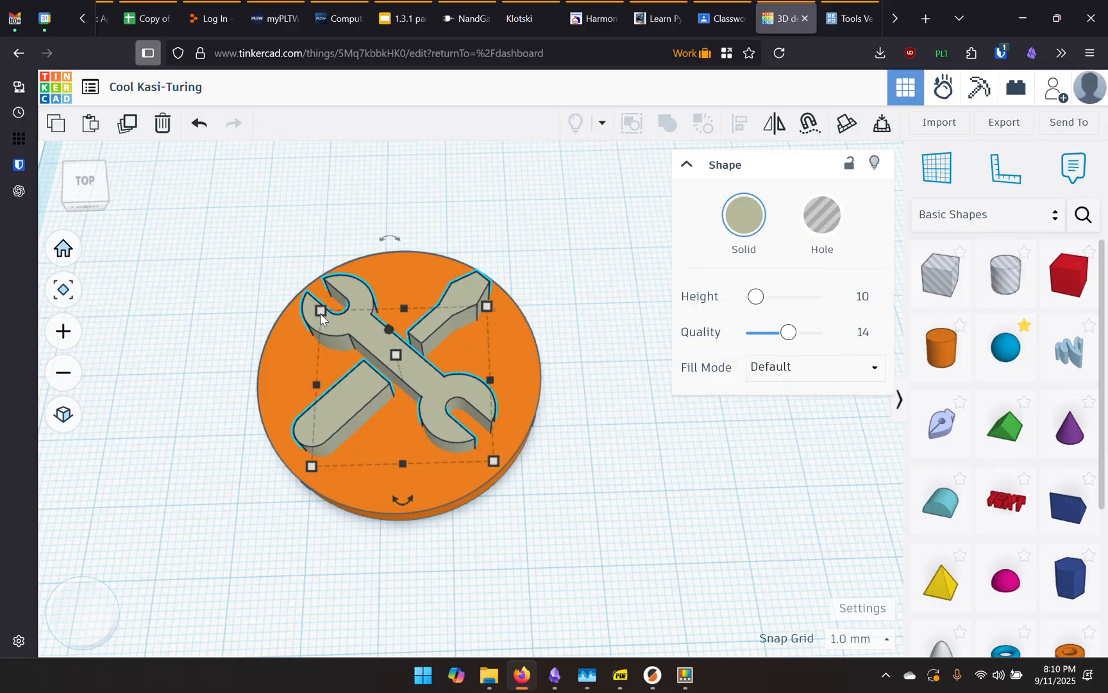
{"action": "left_click", "coordinate": [396, 355]}
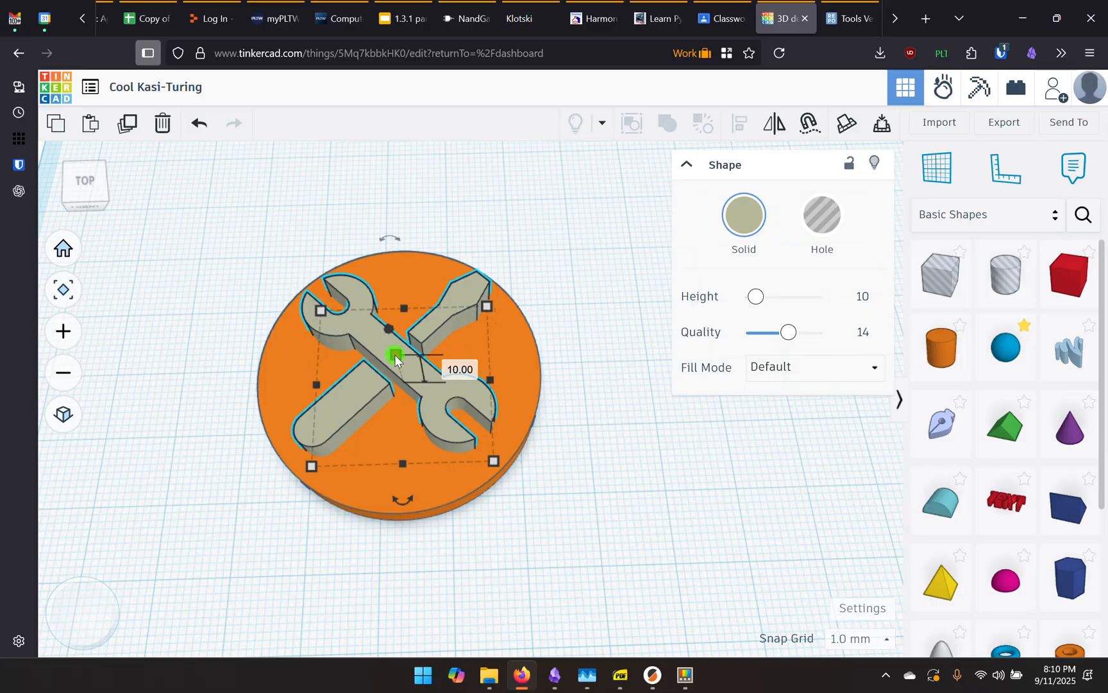
{"action": "left_click", "coordinate": [456, 369]}
{"action": "type", "text": "7"}
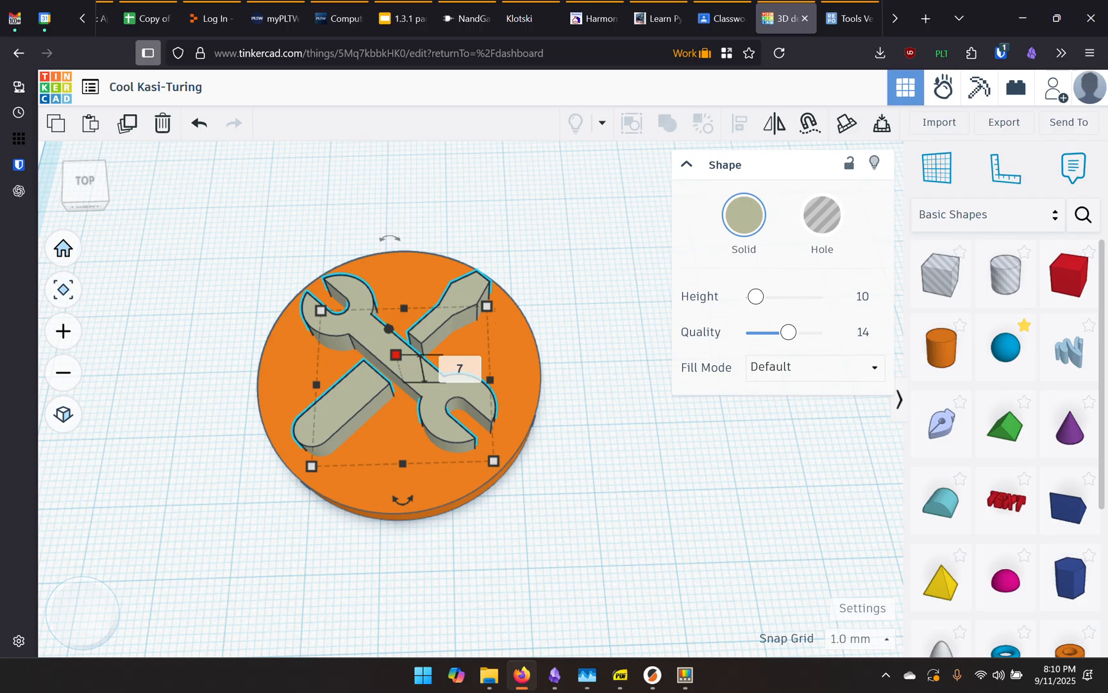
{"action": "key", "text": "Return"}
{"action": "left_click", "coordinate": [594, 510]}
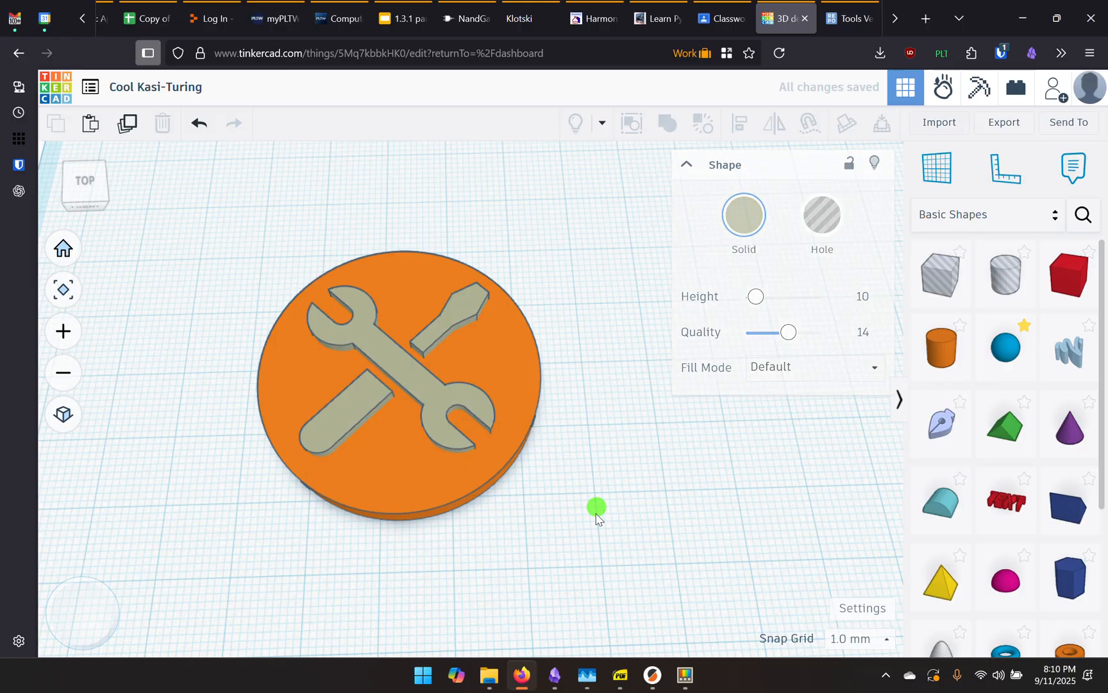
{"action": "right_click_drag", "start_coordinate": [594, 510], "coordinate": [609, 437]}
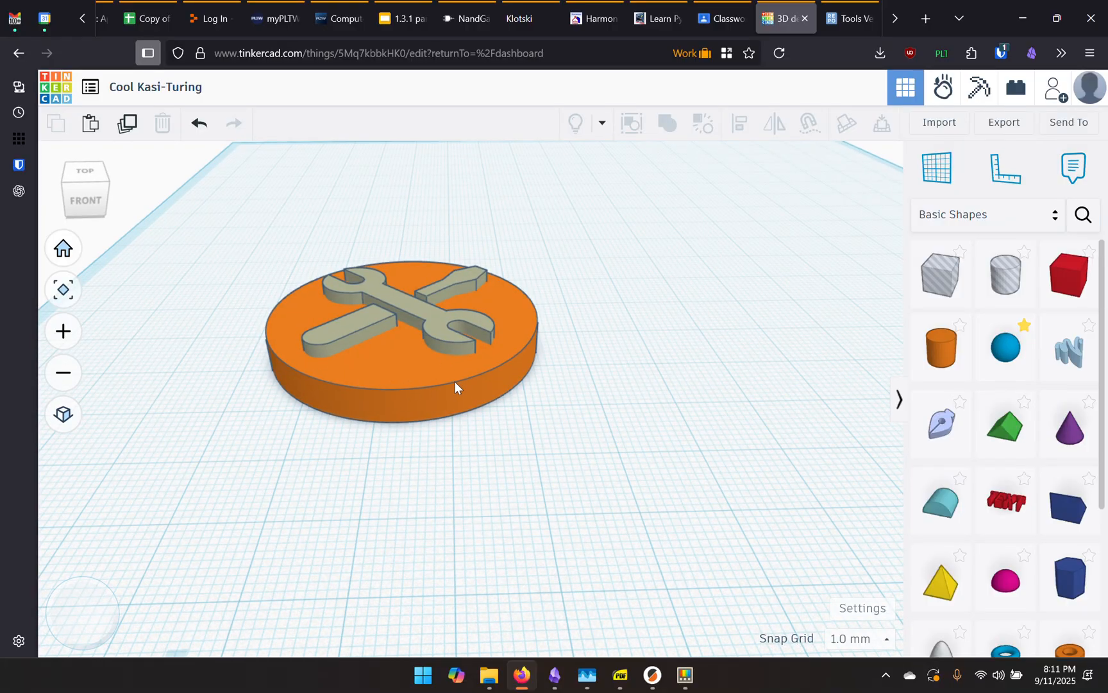
{"action": "middle_click_drag", "start_coordinate": [591, 349], "coordinate": [601, 399]}
{"action": "right_click_drag", "start_coordinate": [628, 377], "coordinate": [543, 291]}
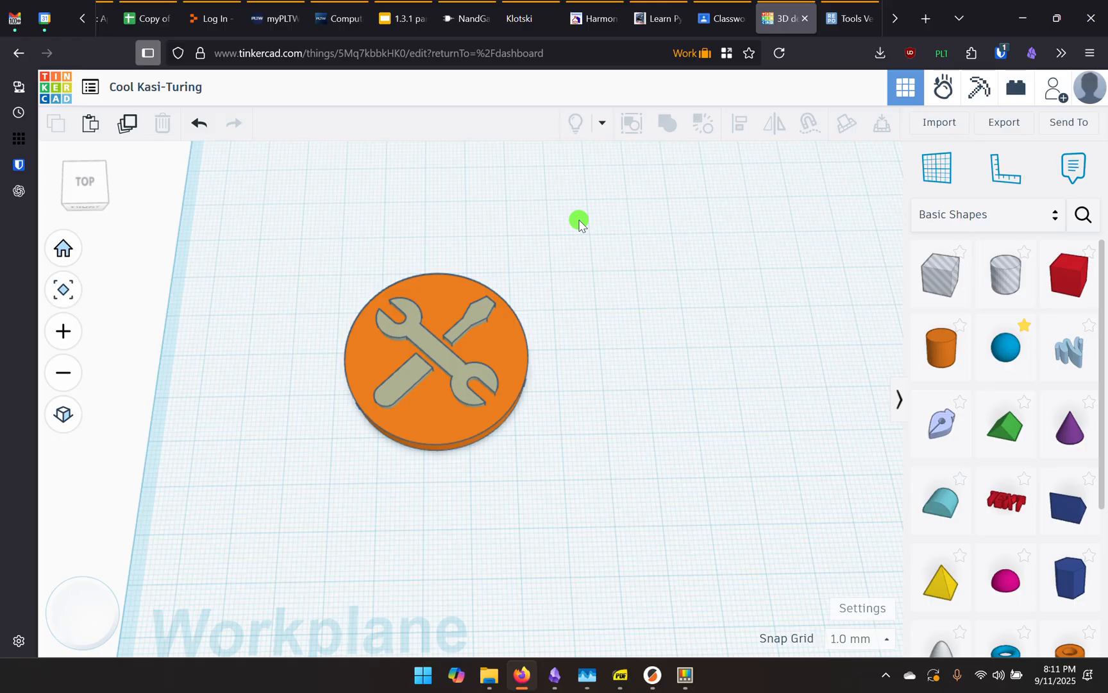
{"action": "left_click_drag", "start_coordinate": [579, 222], "coordinate": [315, 465]}
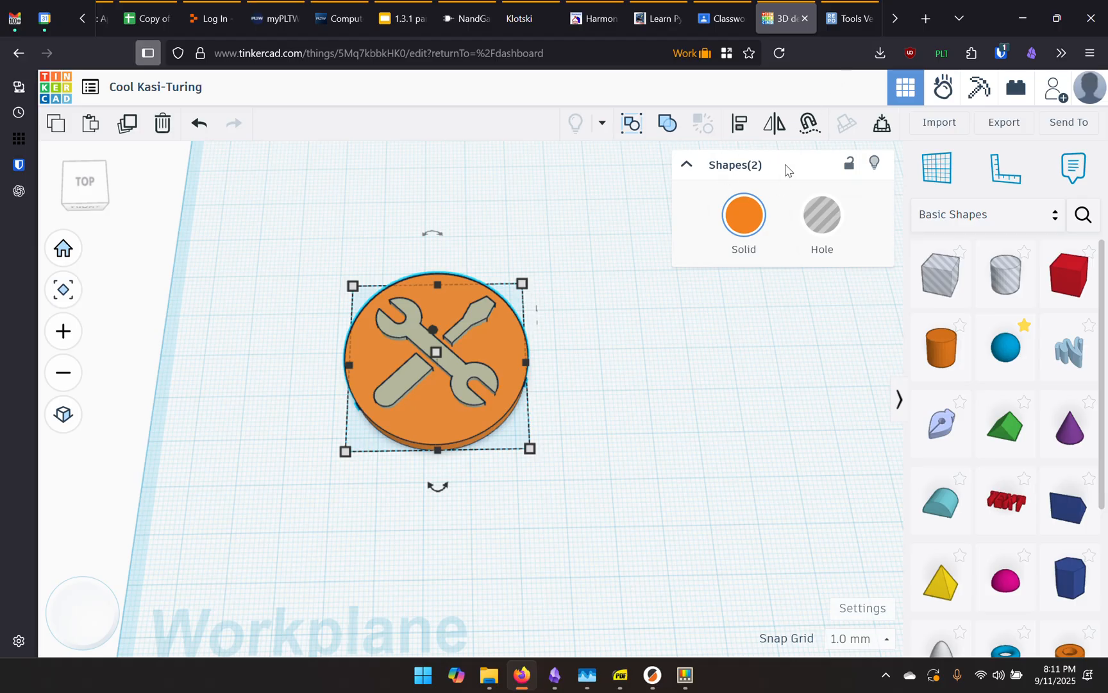
{"action": "left_click", "coordinate": [570, 257]}
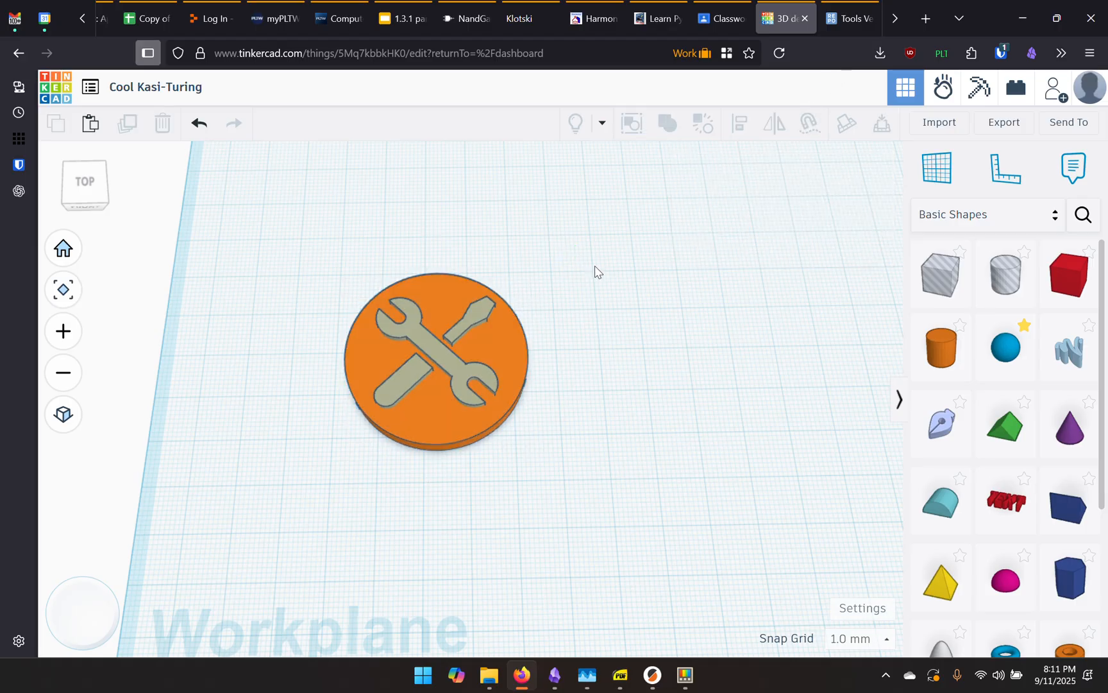
{"action": "left_click", "coordinate": [516, 347]}
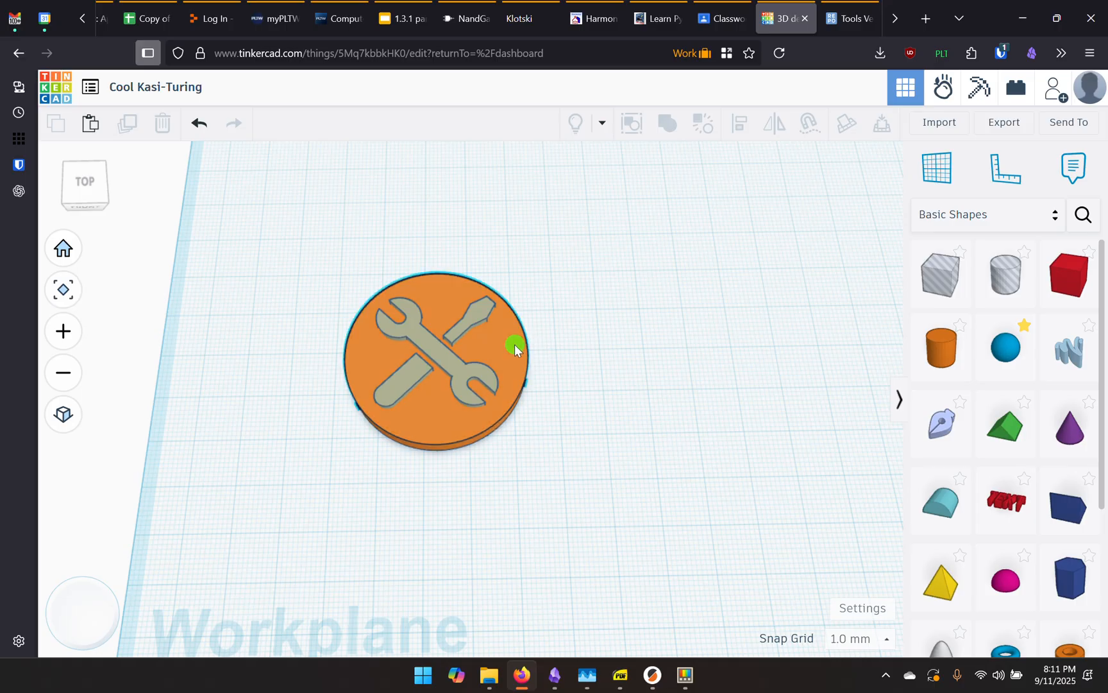
{"action": "left_click", "coordinate": [450, 367], "text": "shift"}
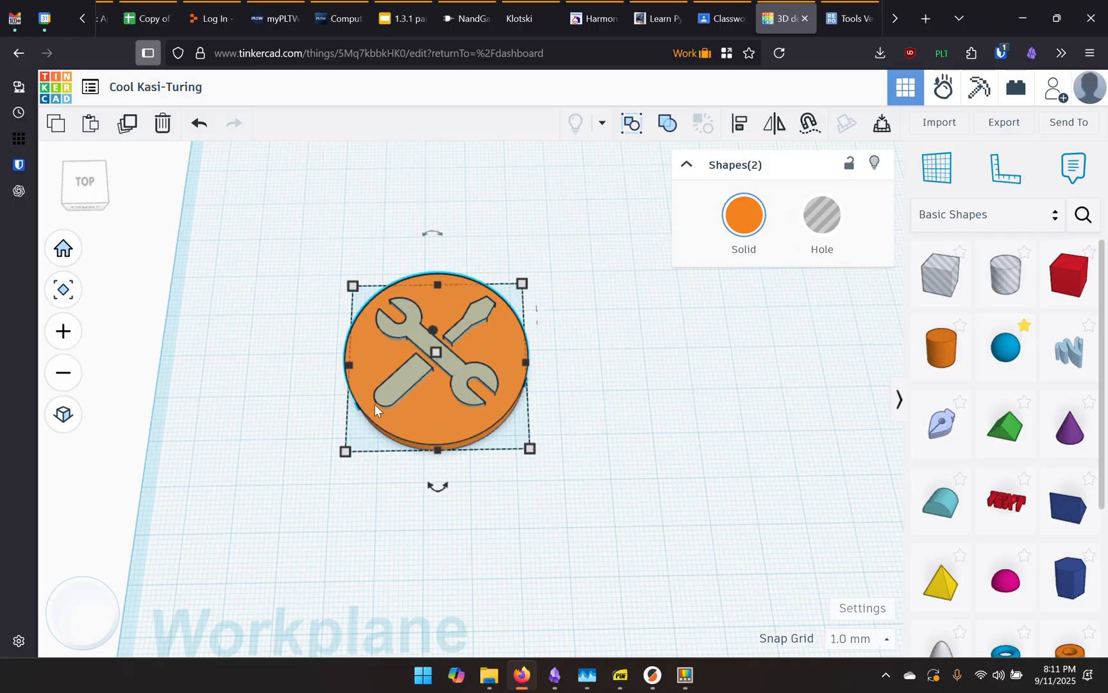
{"action": "left_click", "coordinate": [667, 126]}
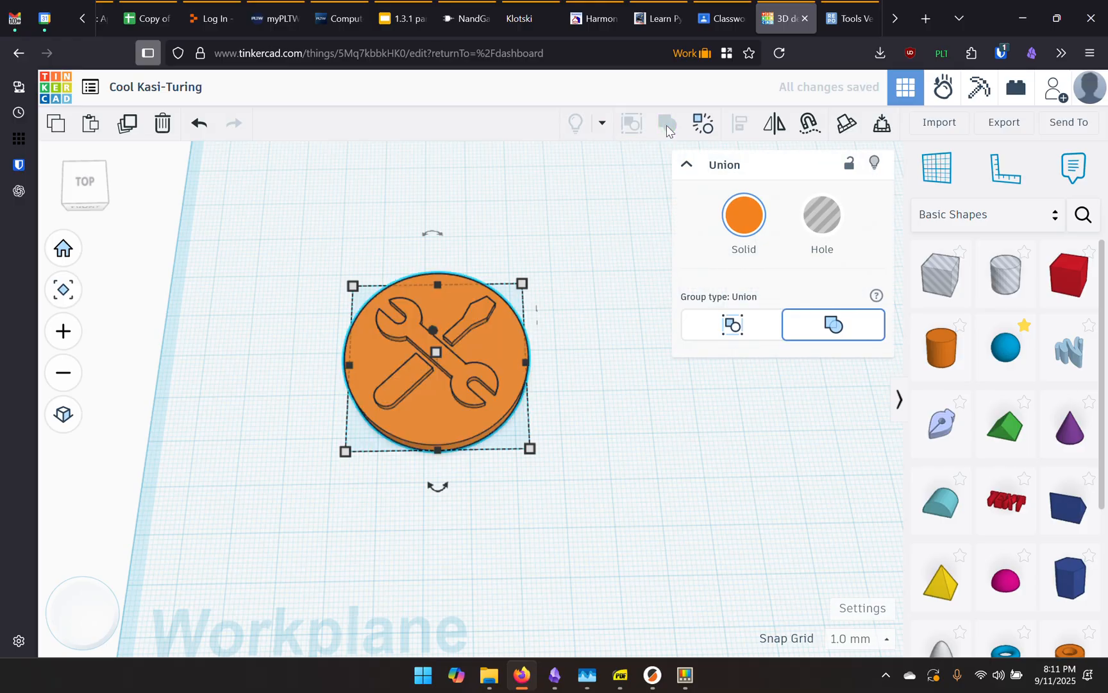
{"action": "left_click", "coordinate": [586, 372]}
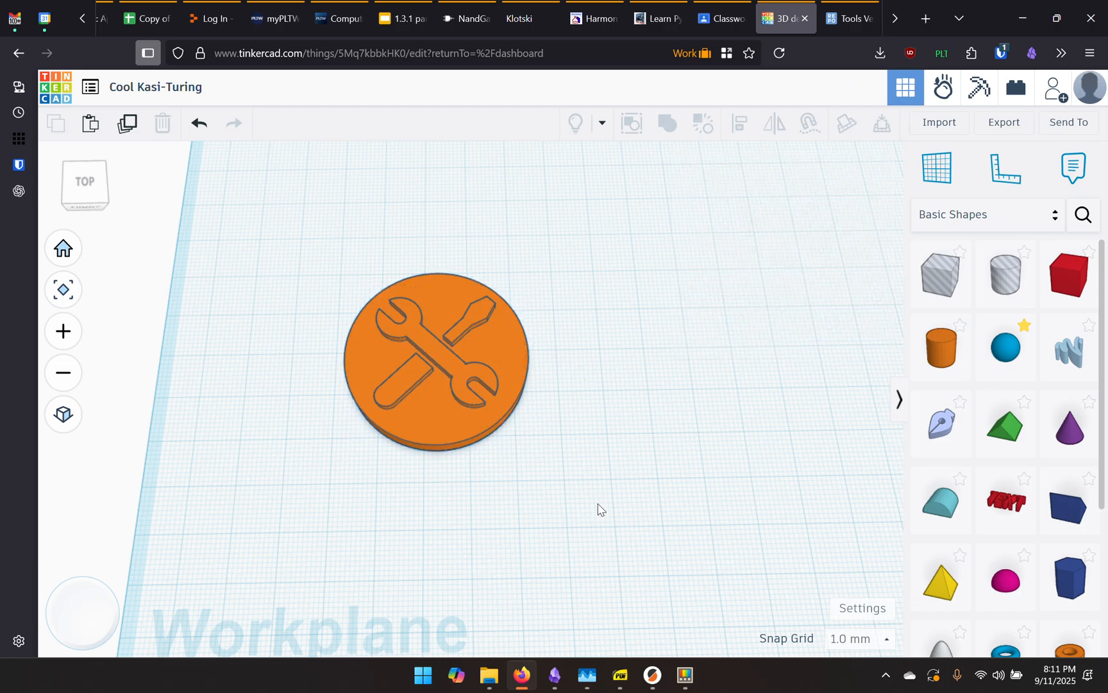
{"action": "left_click", "coordinate": [450, 354]}
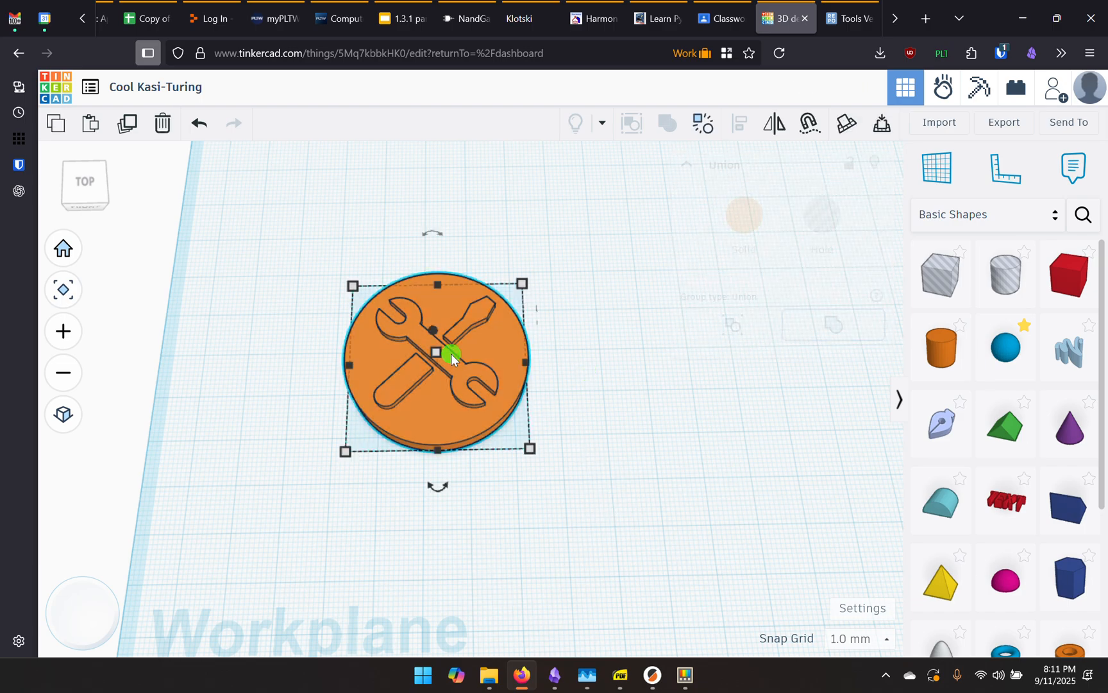
{"action": "left_click", "coordinate": [703, 127]}
{"action": "left_click", "coordinate": [620, 399]}
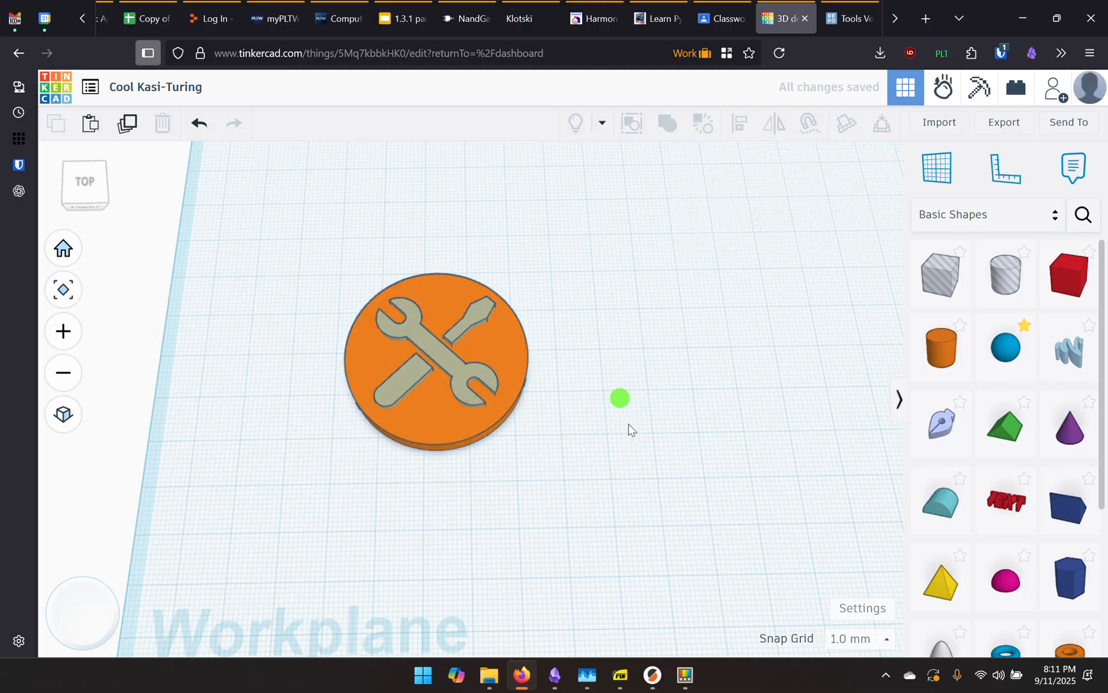
{"action": "left_click_drag", "start_coordinate": [607, 485], "coordinate": [310, 256]}
{"action": "mouse_move", "coordinate": [576, 458]}
{"action": "right_mouse_down"}
{"action": "mouse_move", "coordinate": [549, 426]}
{"action": "mouse_move", "coordinate": [549, 398]}
{"action": "mouse_move", "coordinate": [574, 450]}
{"action": "mouse_move", "coordinate": [532, 433]}
{"action": "right_mouse_up"}
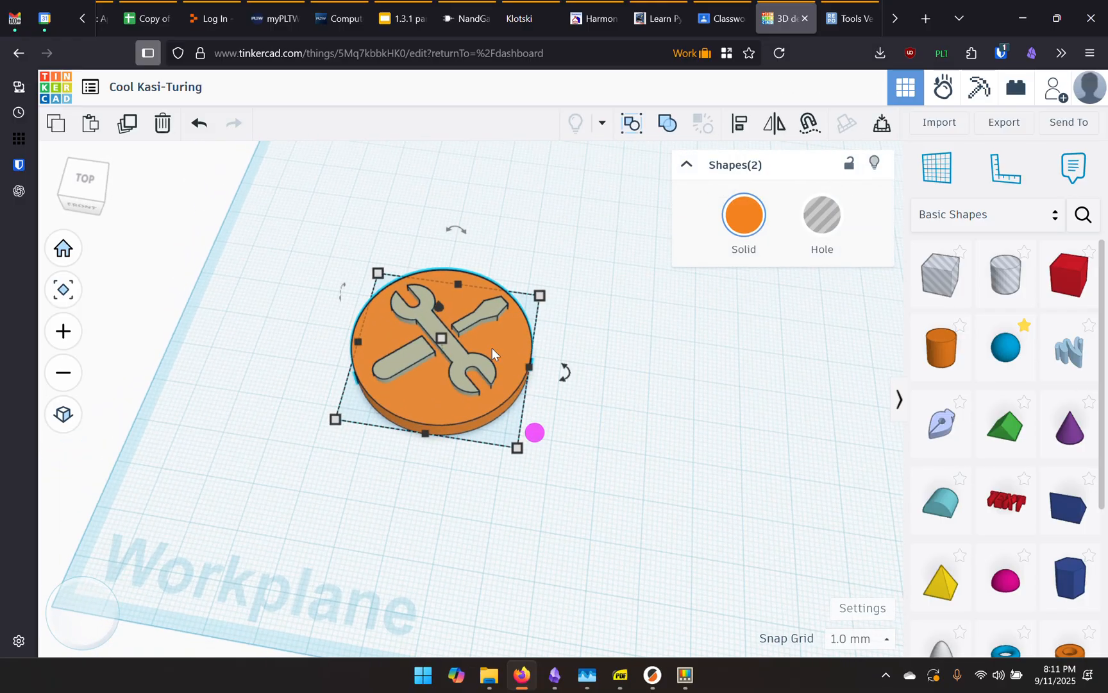
Align the tool icon to the coin's centre on both axes using the Align tool
{"action": "left_click", "coordinate": [738, 129]}
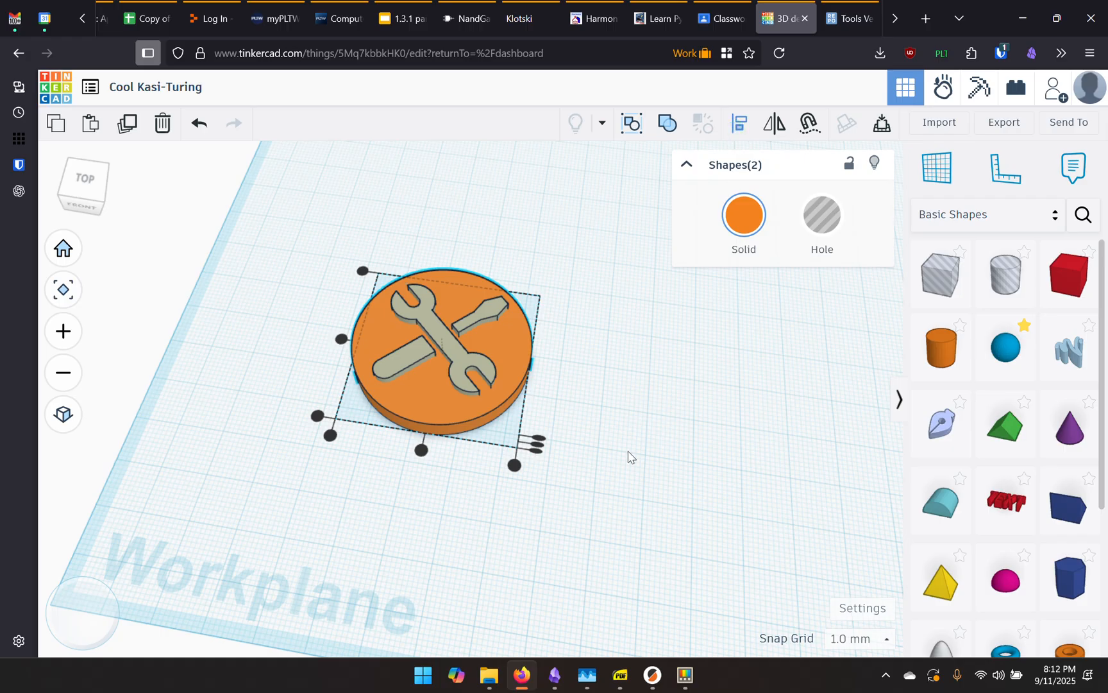
{"action": "right_click_drag", "start_coordinate": [621, 490], "coordinate": [591, 452]}
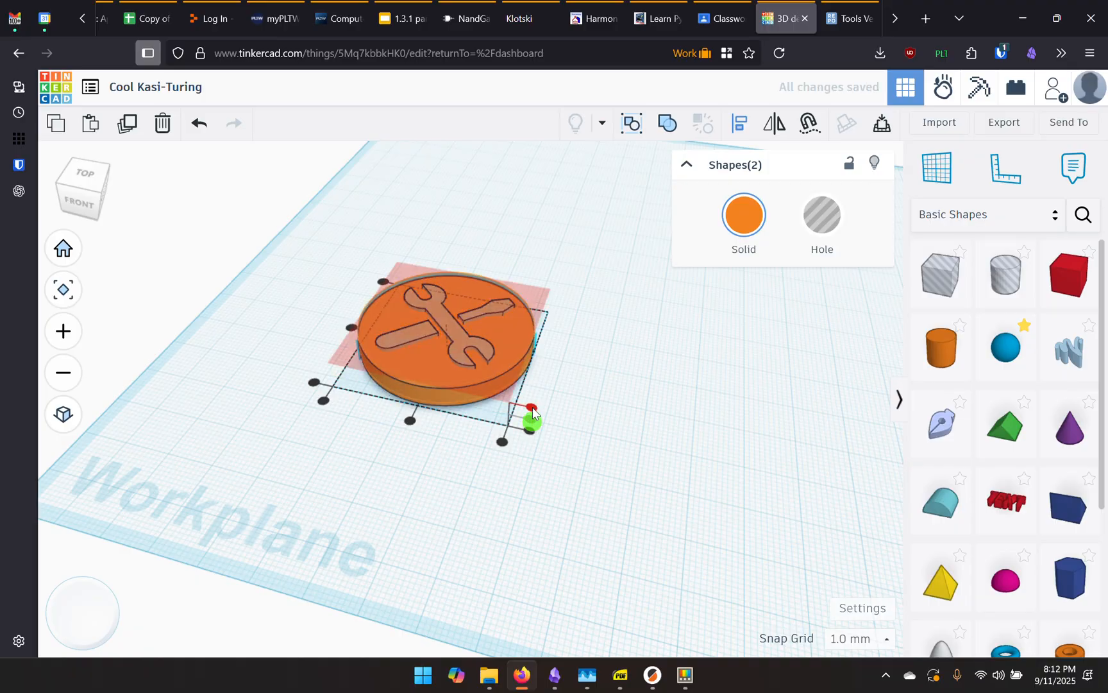
{"action": "left_click", "coordinate": [533, 408]}
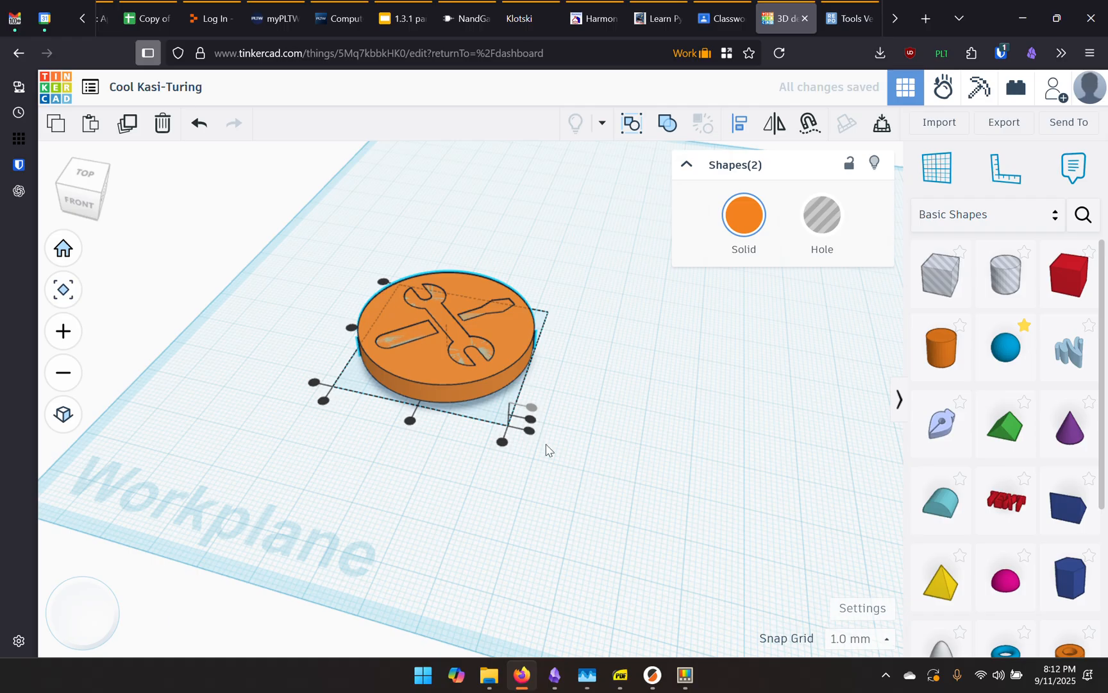
{"action": "left_click", "coordinate": [410, 421]}
{"action": "left_click", "coordinate": [501, 442]}
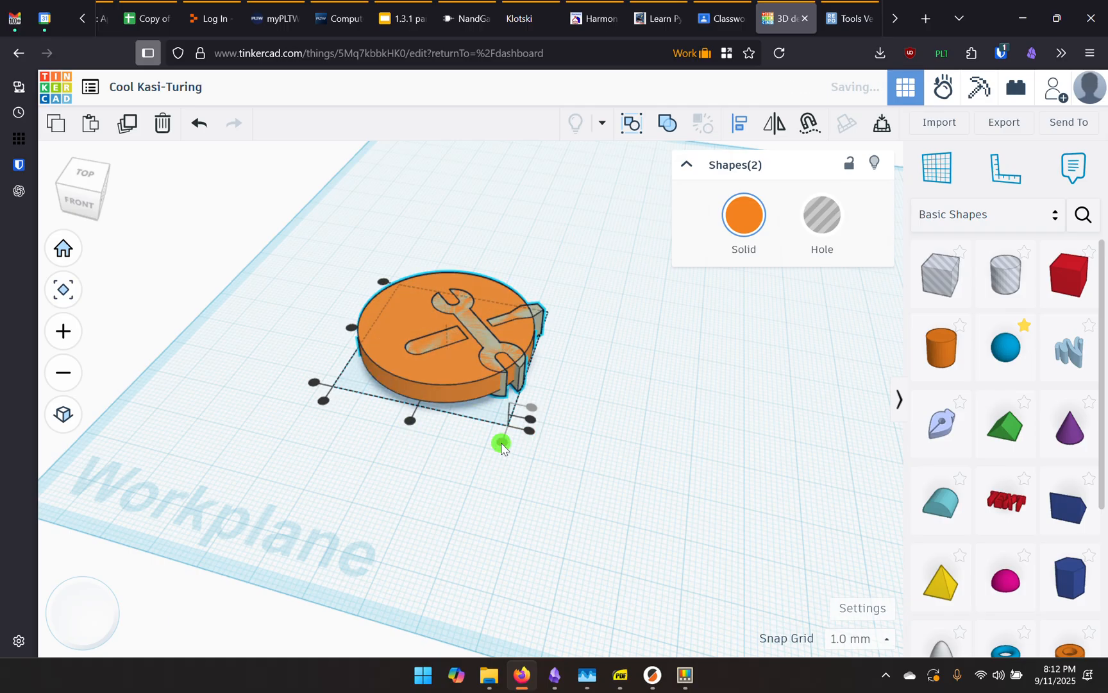
{"action": "left_click", "coordinate": [322, 401]}
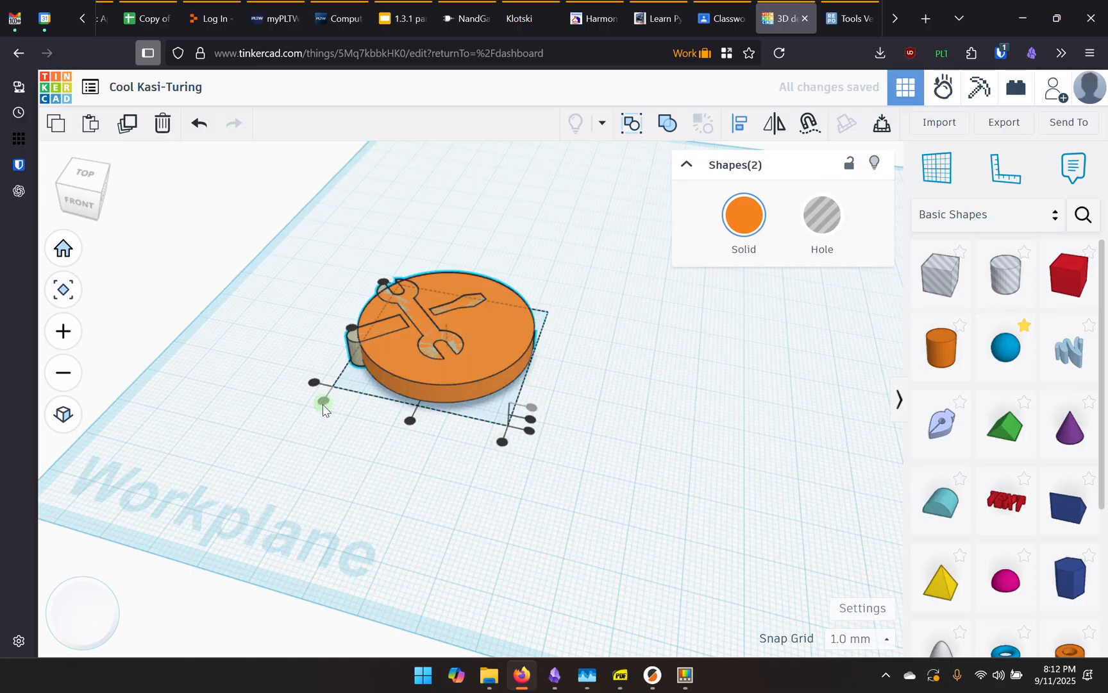
{"action": "left_click", "coordinate": [313, 383]}
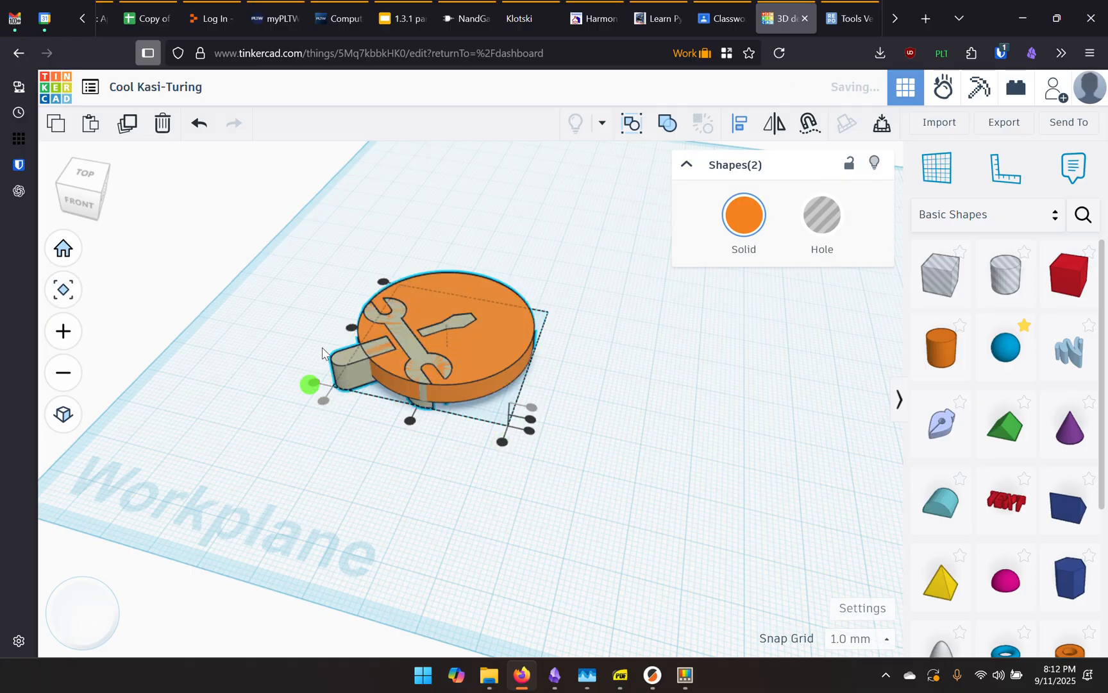
{"action": "left_click", "coordinate": [349, 328]}
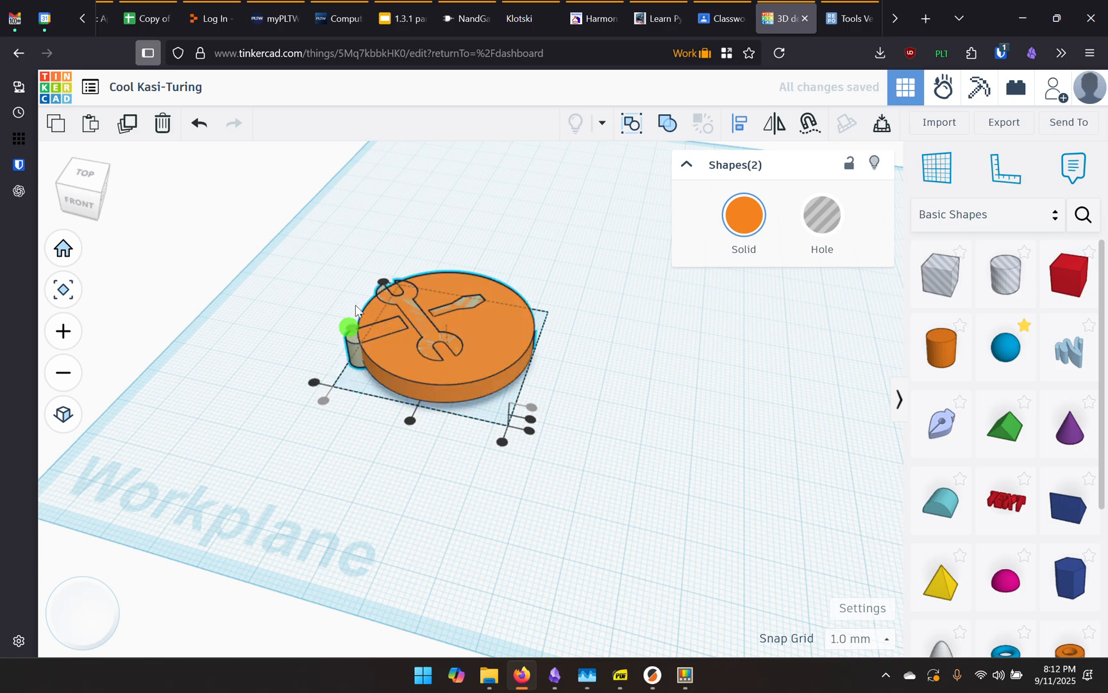
{"action": "left_click", "coordinate": [383, 282]}
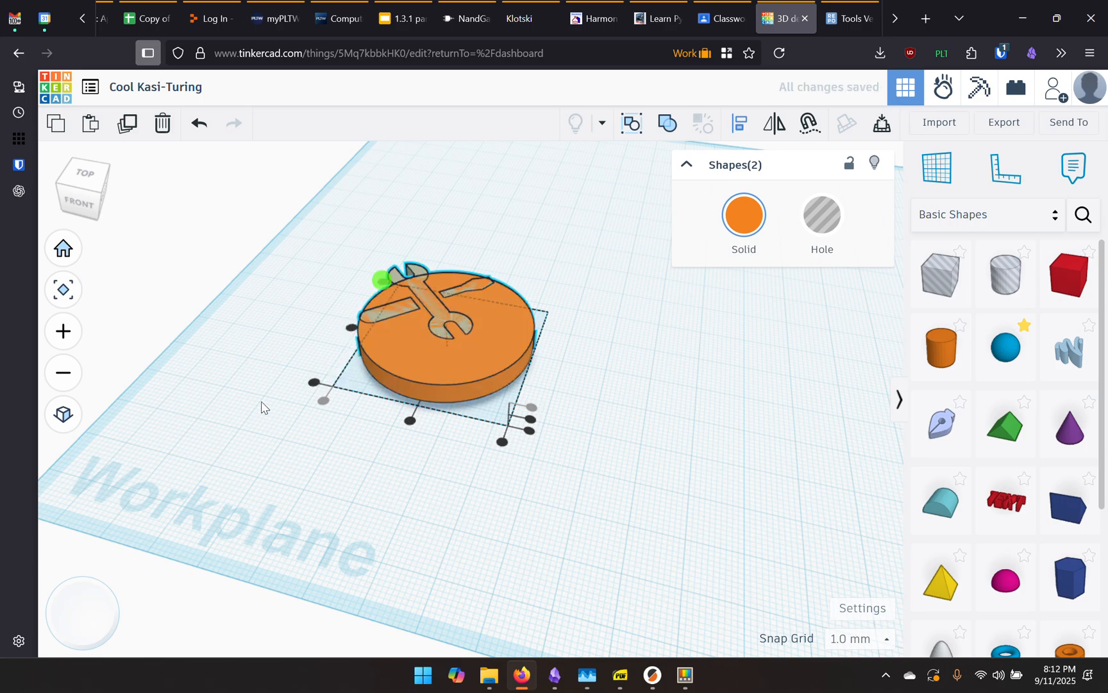
{"action": "left_click", "coordinate": [347, 328]}
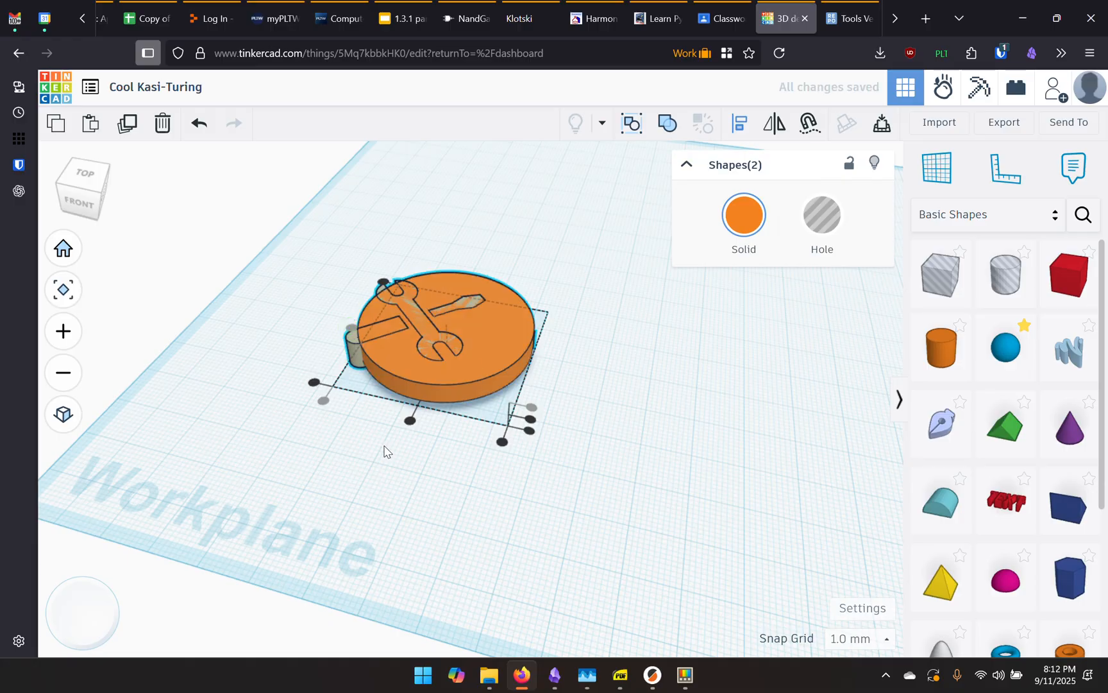
{"action": "left_click", "coordinate": [412, 422]}
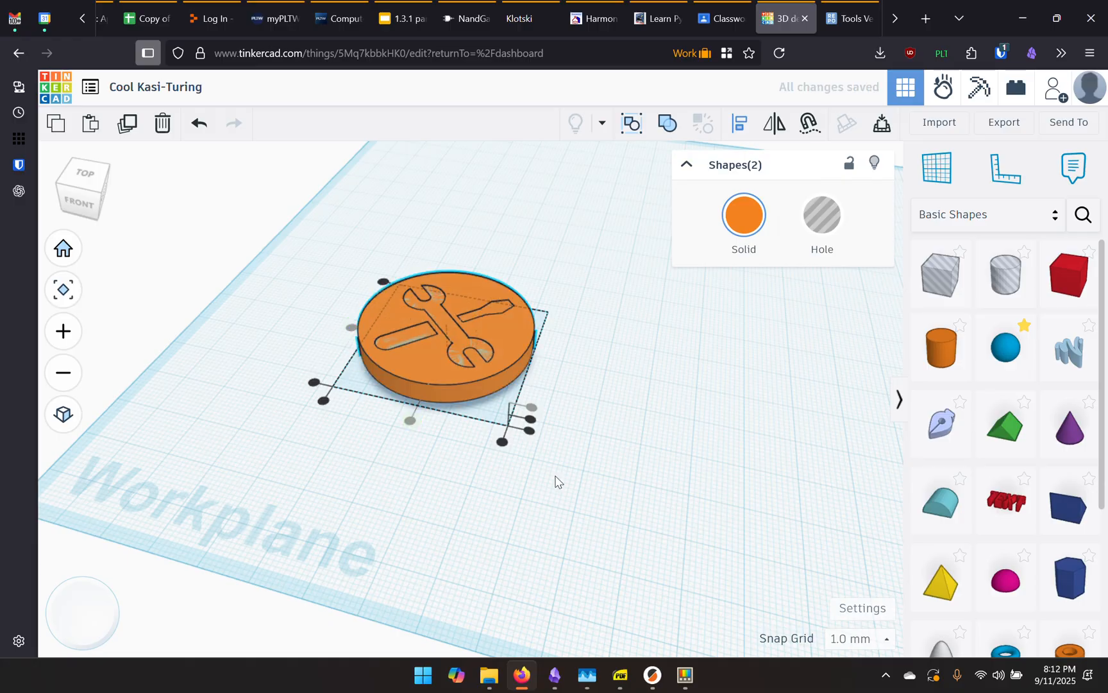
{"action": "left_click", "coordinate": [531, 435]}
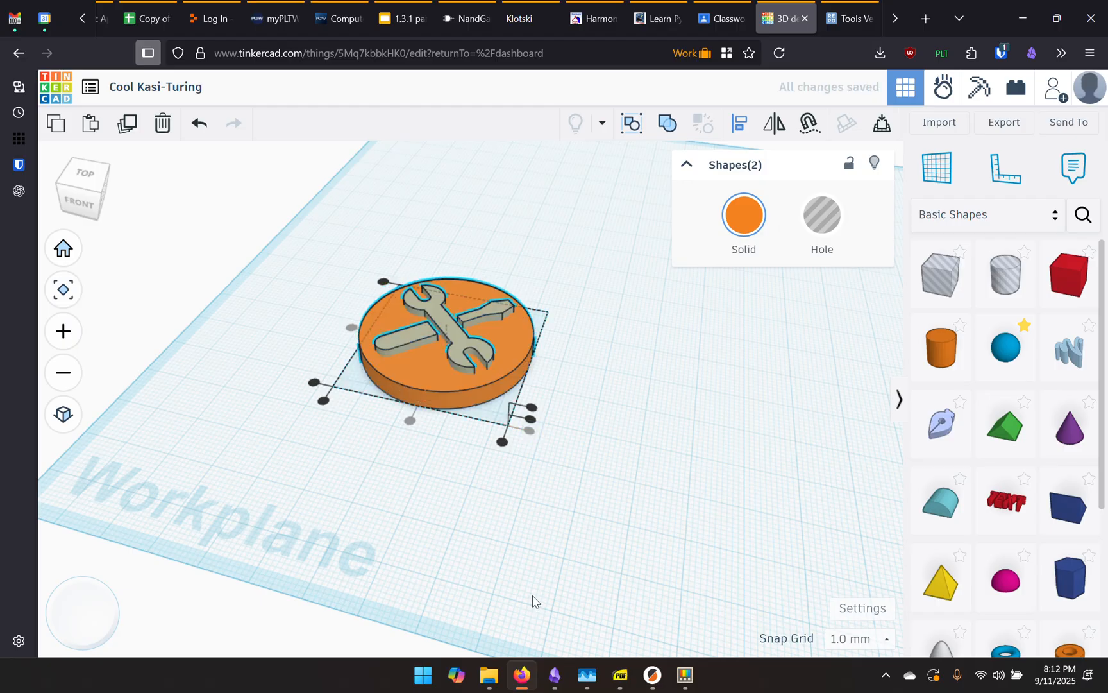
Group the icon and disc into a single merged orange coin
{"action": "left_click", "coordinate": [670, 130]}
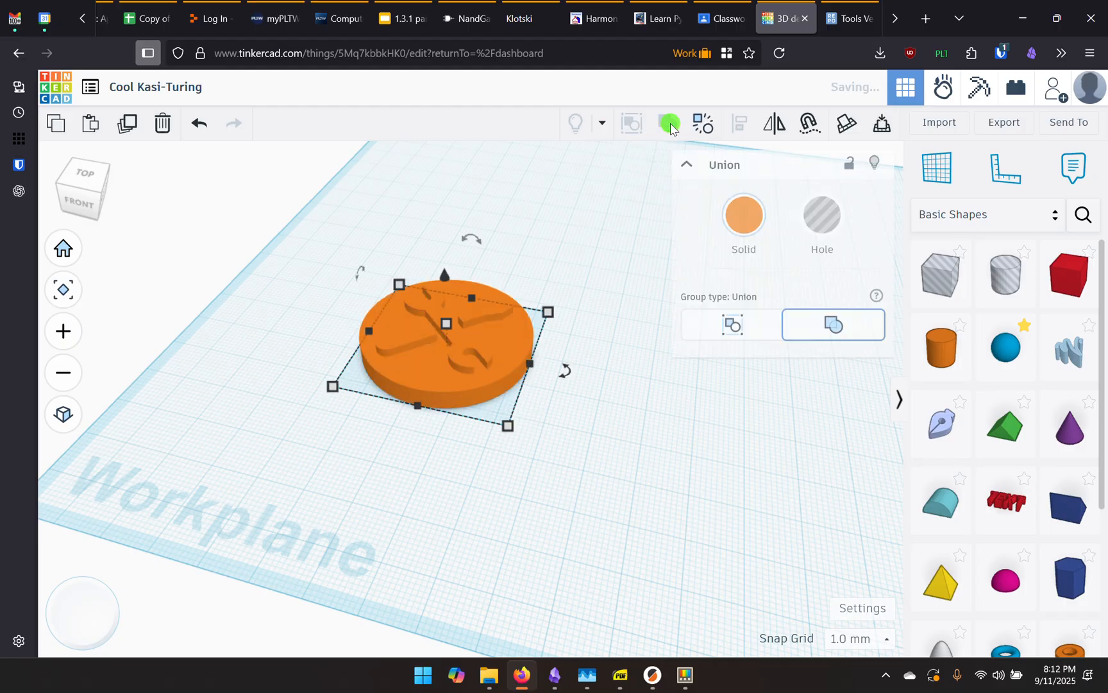
{"action": "left_click", "coordinate": [614, 452]}
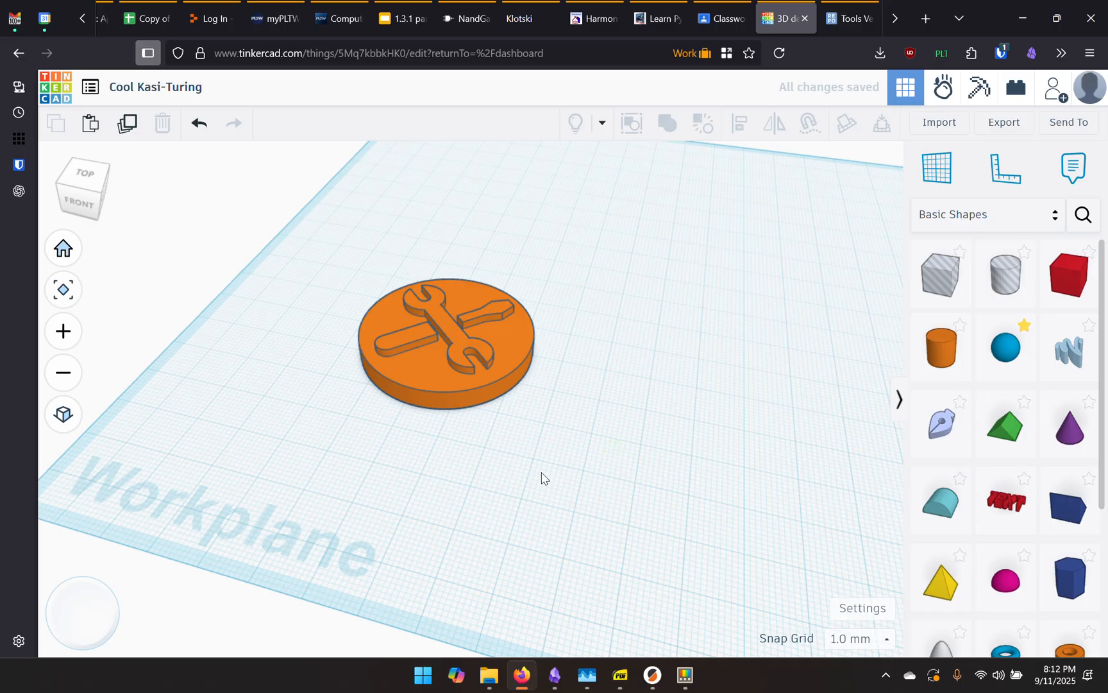
{"action": "right_click_drag", "start_coordinate": [542, 478], "coordinate": [529, 502]}
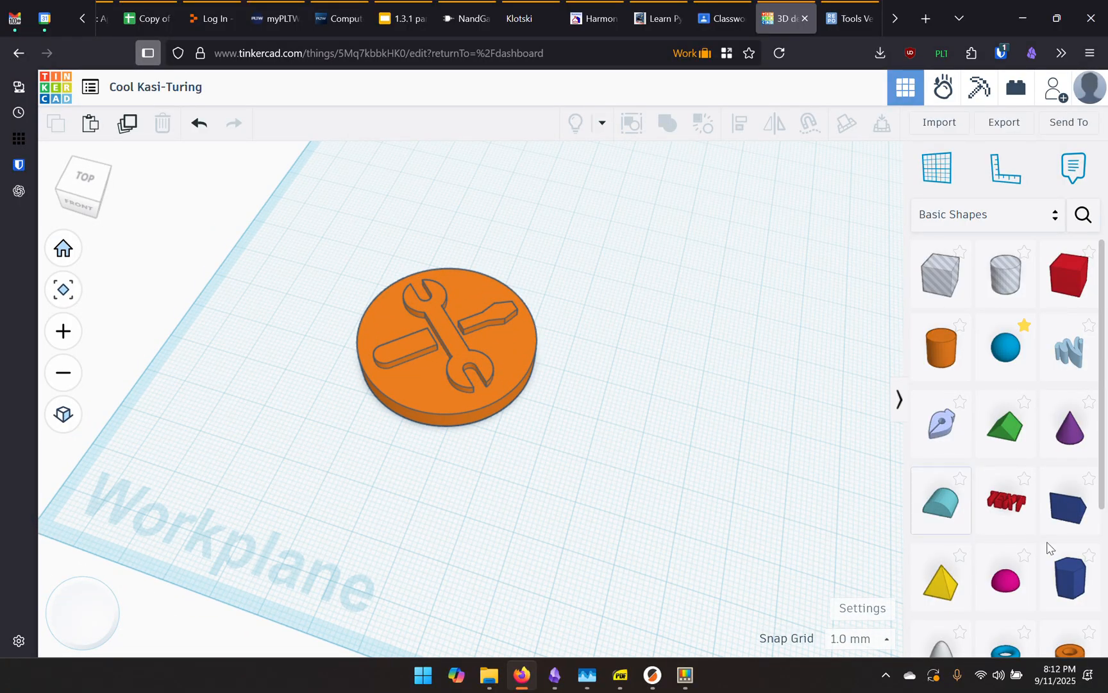
Add a Text shape to the workplane and change its text to JW
{"action": "left_click_drag", "start_coordinate": [1006, 501], "coordinate": [634, 272]}
{"action": "left_click_drag", "start_coordinate": [810, 297], "coordinate": [731, 303]}
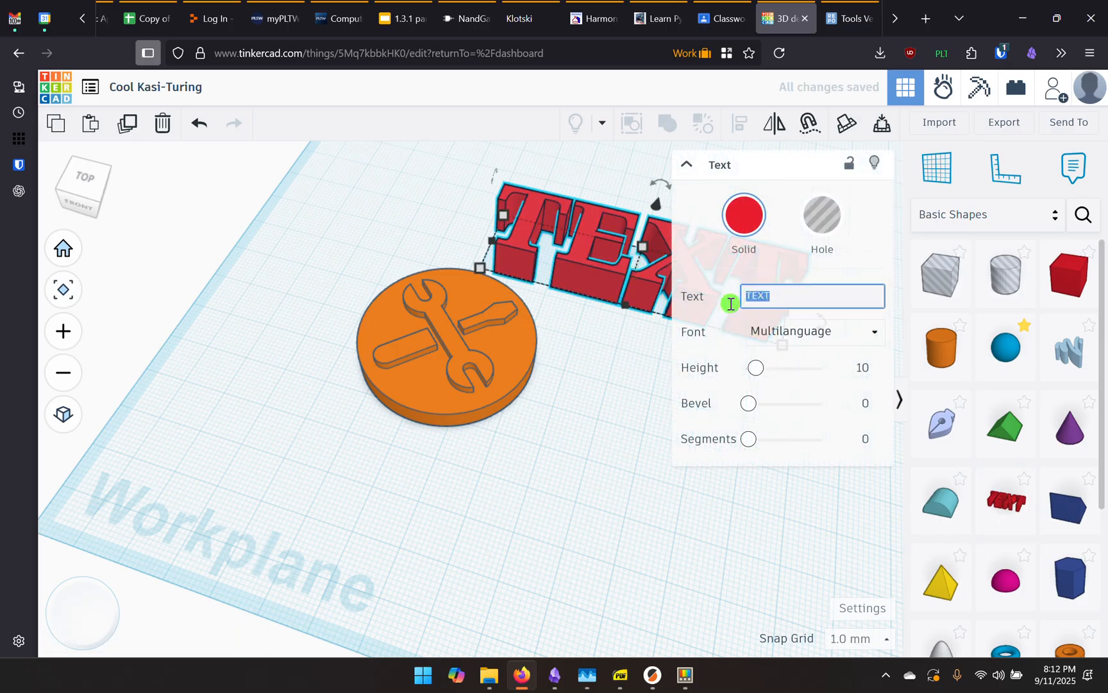
{"action": "type", "text": "JW"}
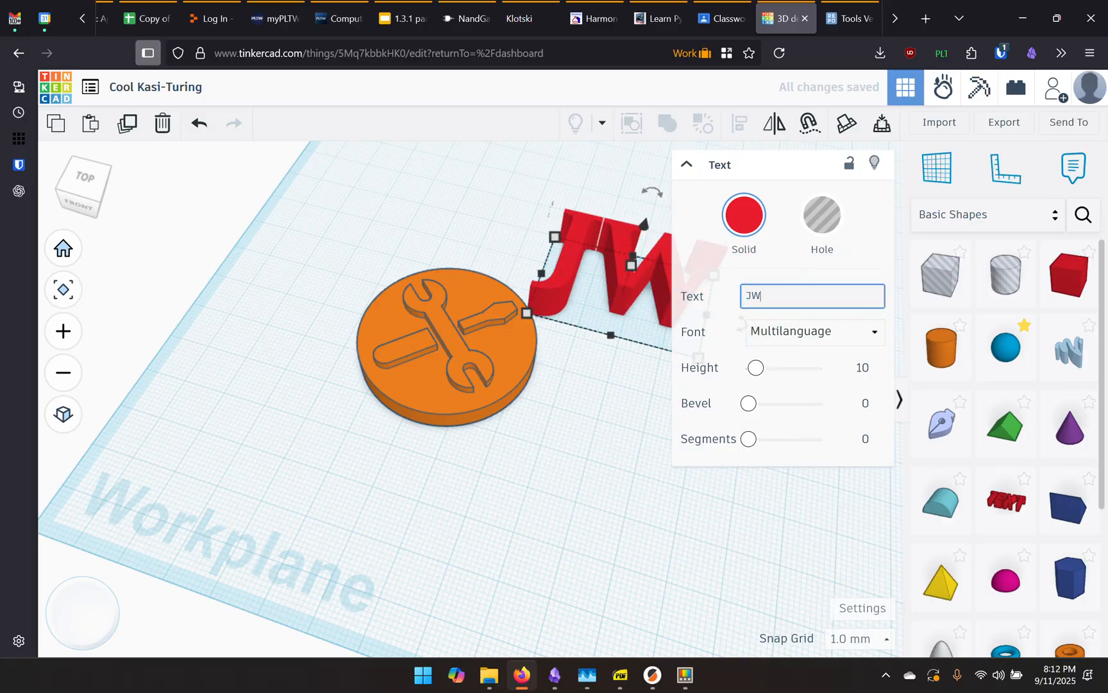
{"action": "left_click", "coordinate": [611, 438]}
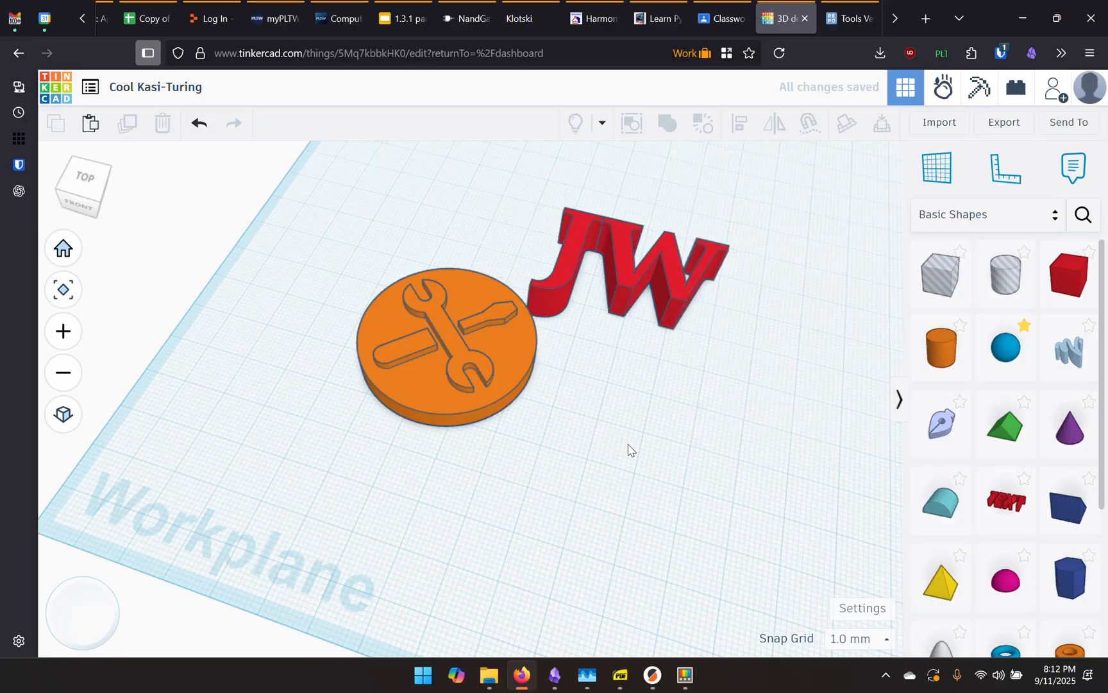
{"action": "middle_click_drag", "start_coordinate": [642, 404], "coordinate": [576, 433]}
Make the JW text a hole 3 mm high and move it toward the coin
{"action": "left_click", "coordinate": [609, 299]}
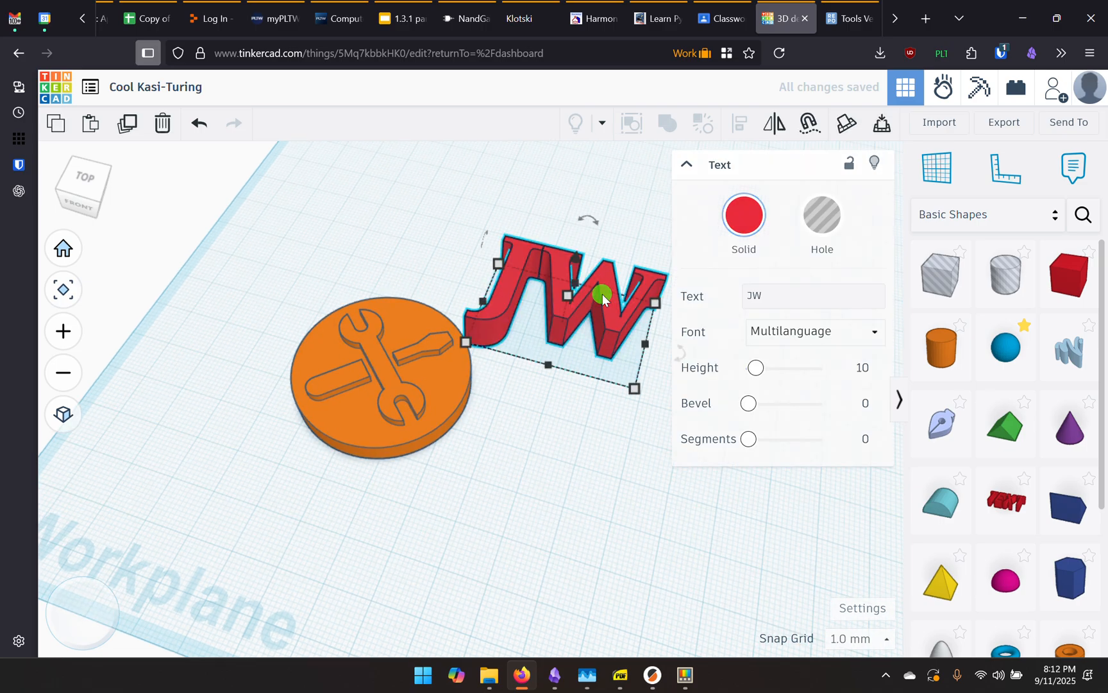
{"action": "left_click", "coordinate": [829, 215]}
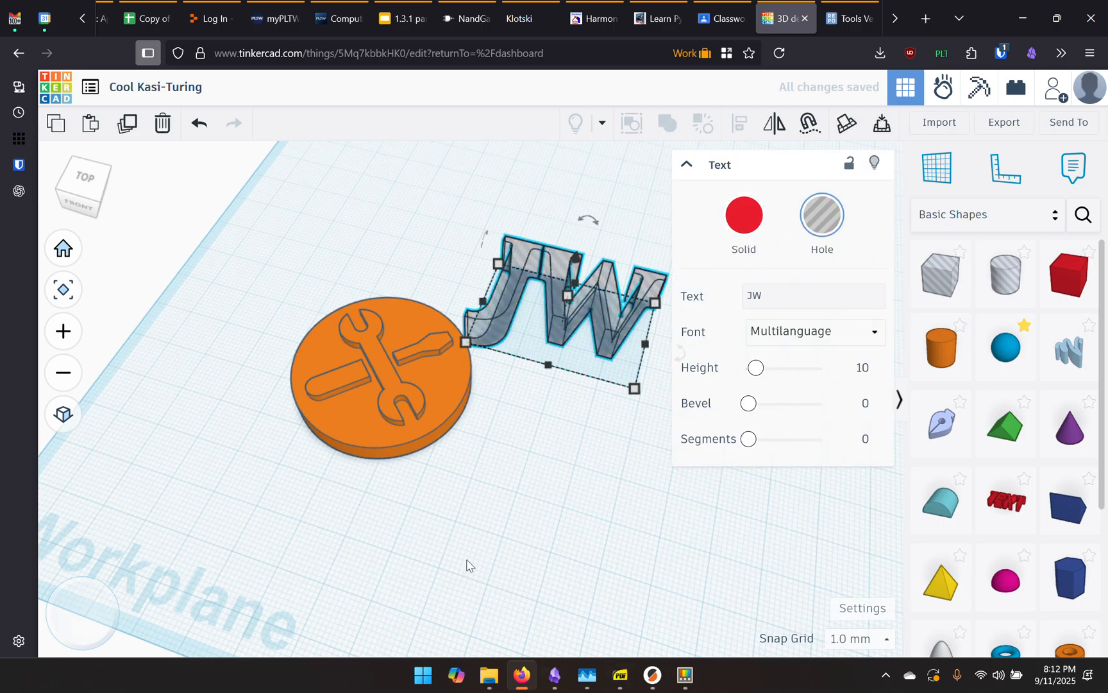
{"action": "left_click", "coordinate": [564, 466]}
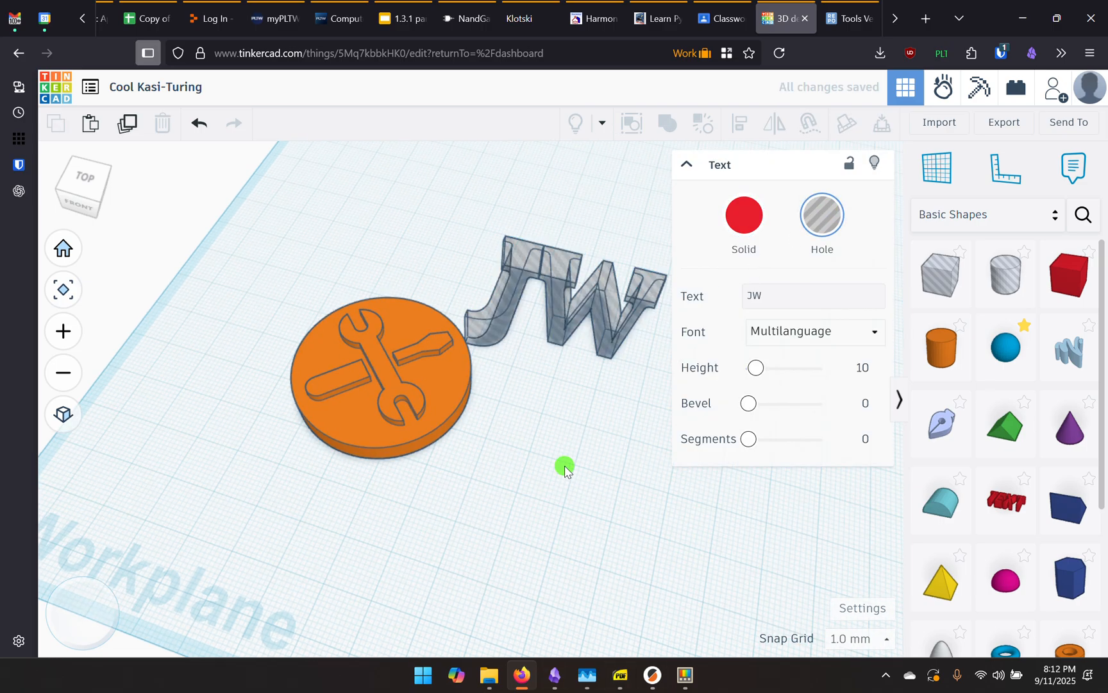
{"action": "left_click", "coordinate": [605, 291]}
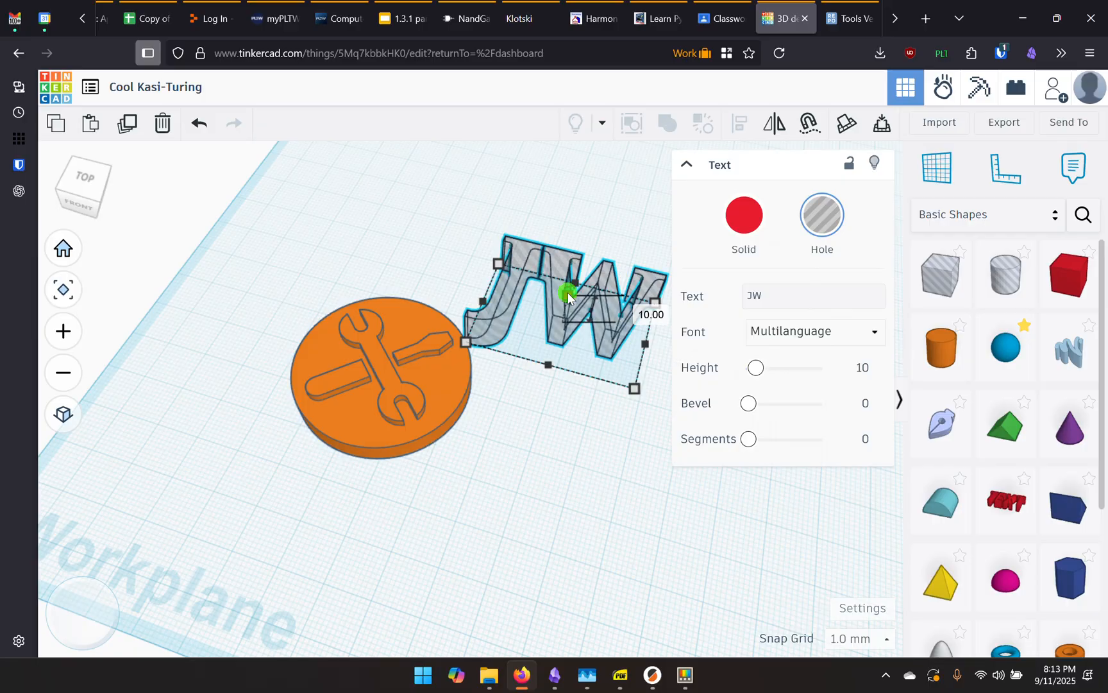
{"action": "left_click", "coordinate": [641, 309]}
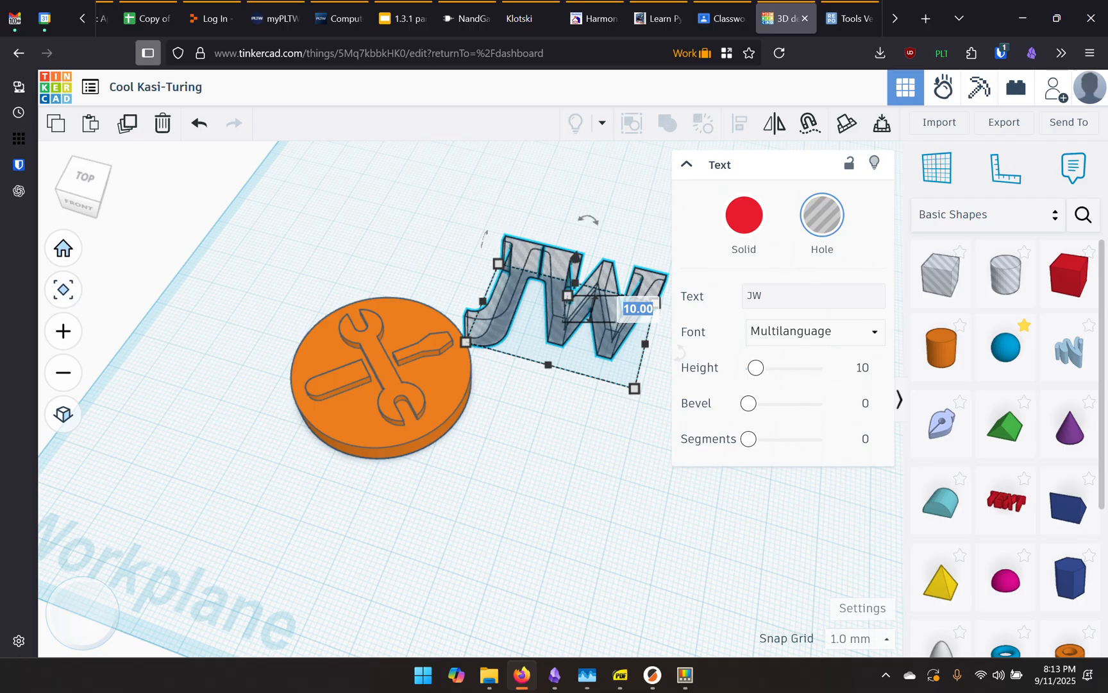
{"action": "type", "text": "3"}
{"action": "key", "text": "Return"}
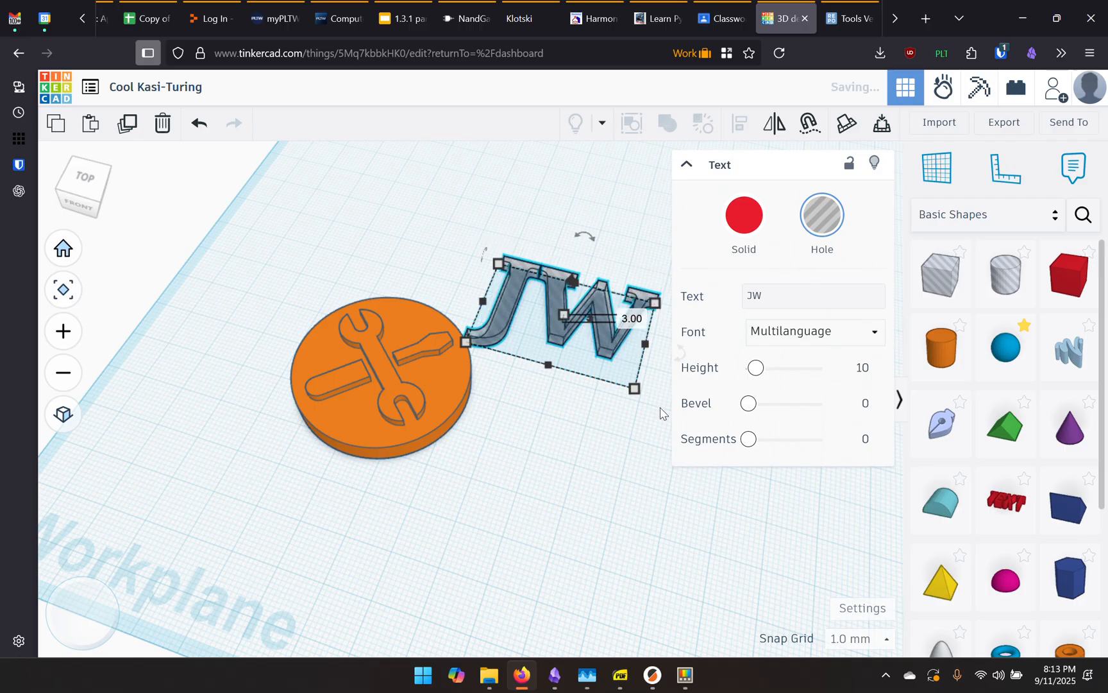
{"action": "left_click", "coordinate": [581, 472]}
{"action": "left_click_drag", "start_coordinate": [604, 333], "coordinate": [597, 456]}
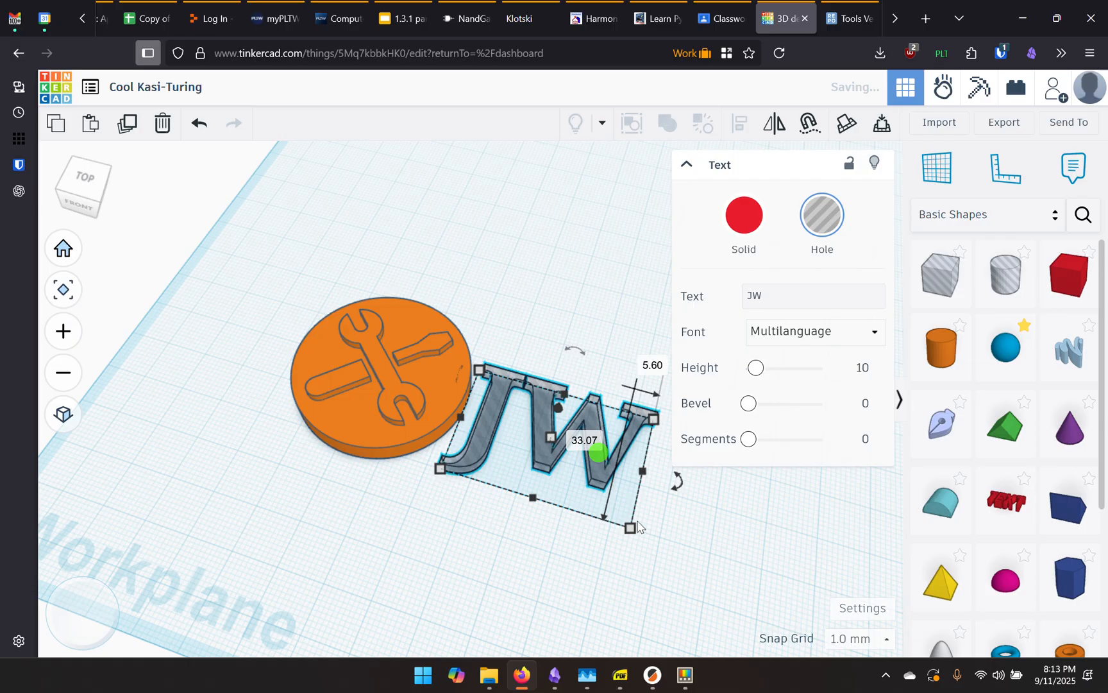
{"action": "right_click_drag", "start_coordinate": [665, 549], "coordinate": [662, 288]}
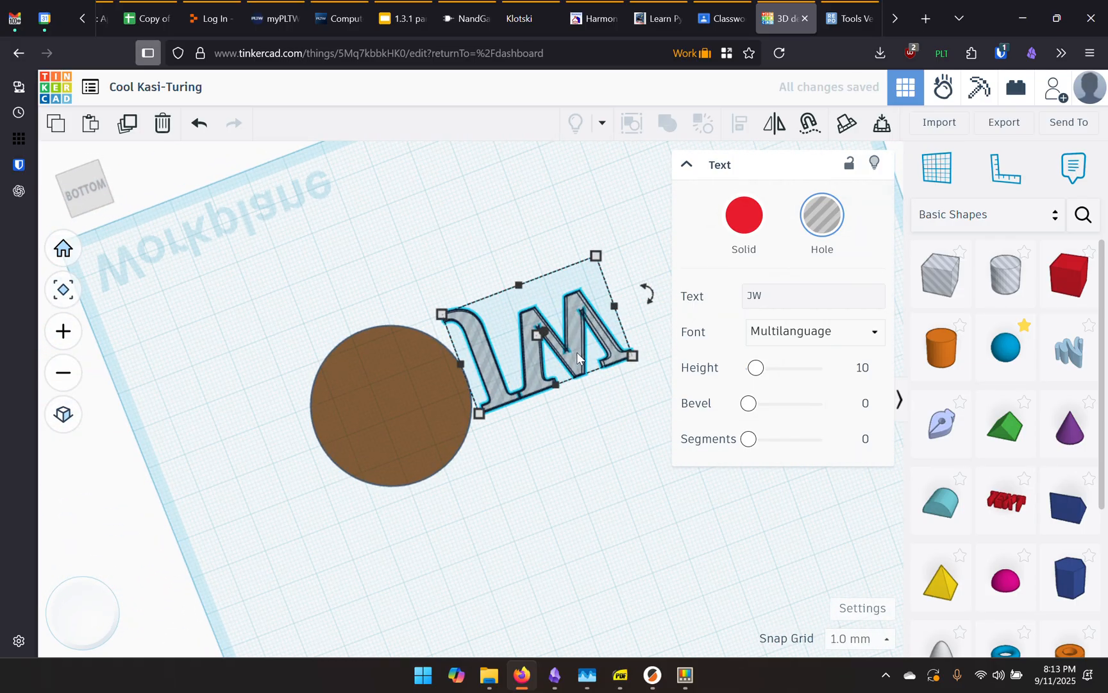
Move the JW hole onto the coin, shrink it to about 26 × 17 mm, and select both shapes
{"action": "left_click_drag", "start_coordinate": [578, 353], "coordinate": [430, 419]}
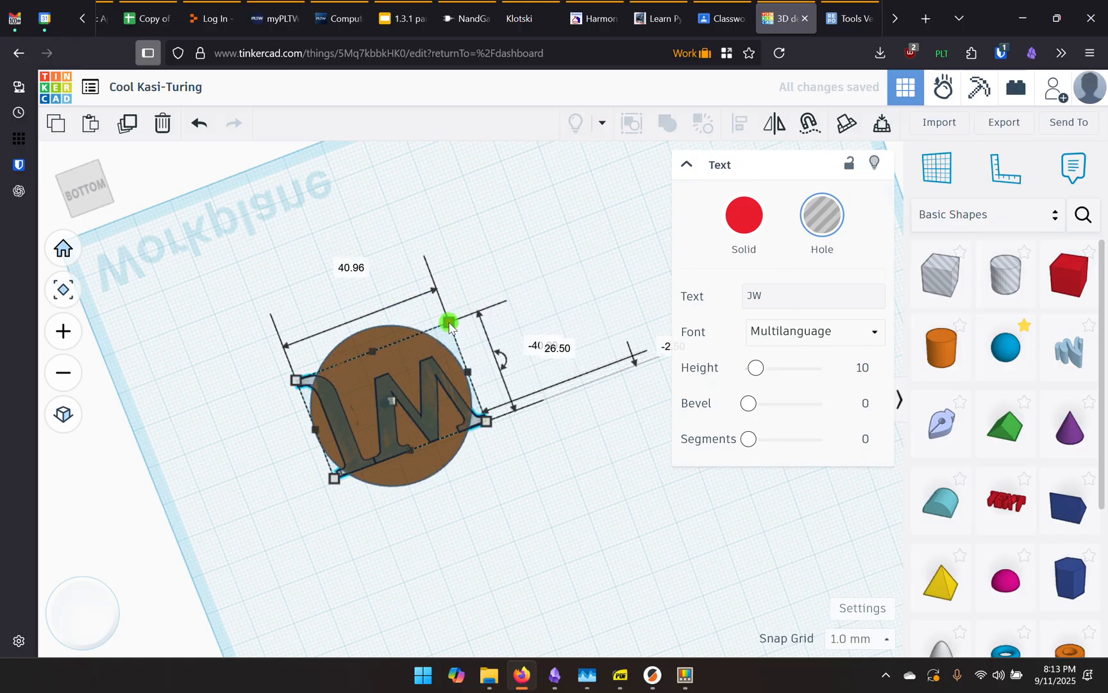
{"action": "left_click_drag", "start_coordinate": [450, 326], "coordinate": [421, 400]}
{"action": "left_click_drag", "start_coordinate": [434, 357], "coordinate": [425, 358]}
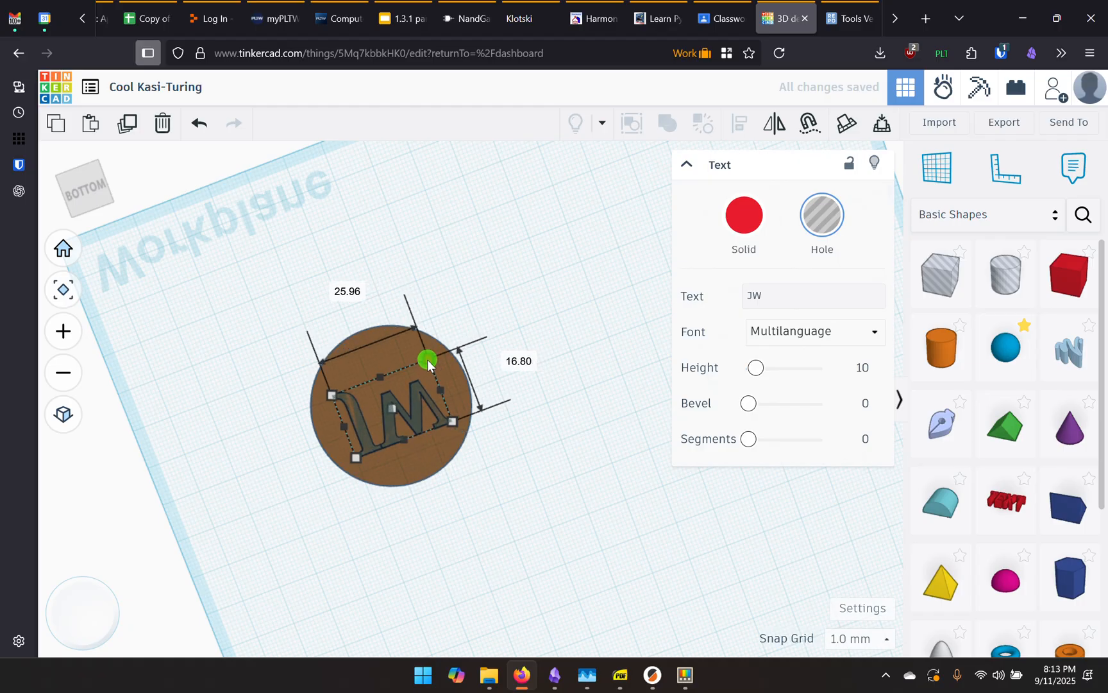
{"action": "mouse_move", "coordinate": [418, 409]}
{"action": "left_mouse_down"}
{"action": "mouse_move", "coordinate": [425, 398]}
{"action": "mouse_move", "coordinate": [415, 399]}
{"action": "left_mouse_up"}
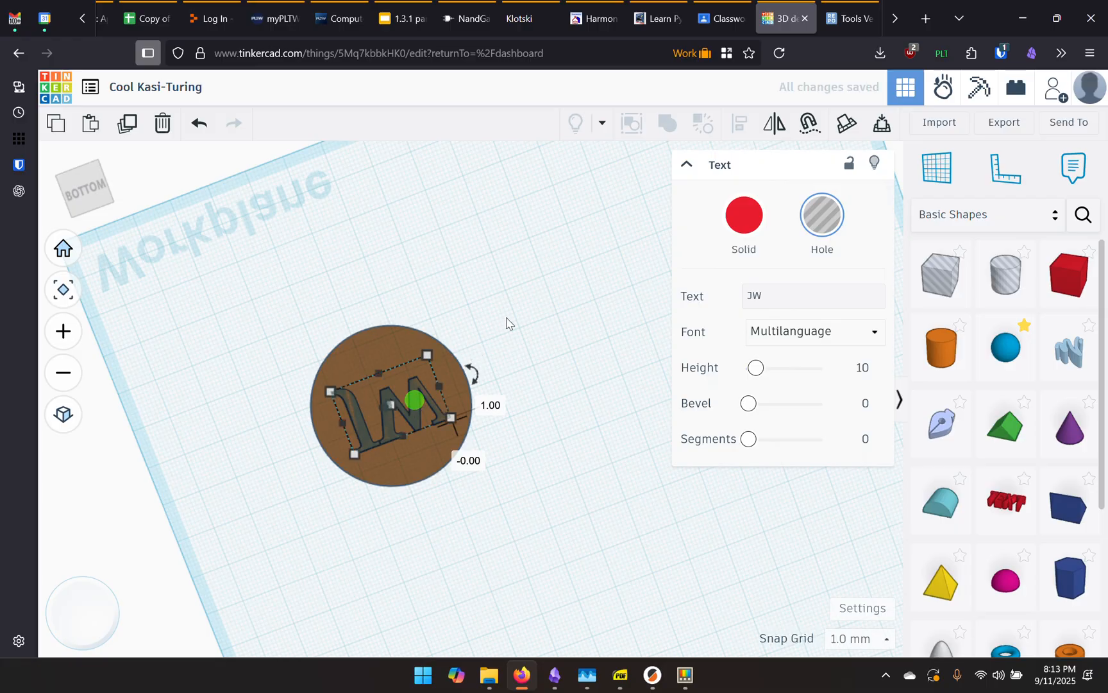
{"action": "left_click_drag", "start_coordinate": [528, 258], "coordinate": [275, 529]}
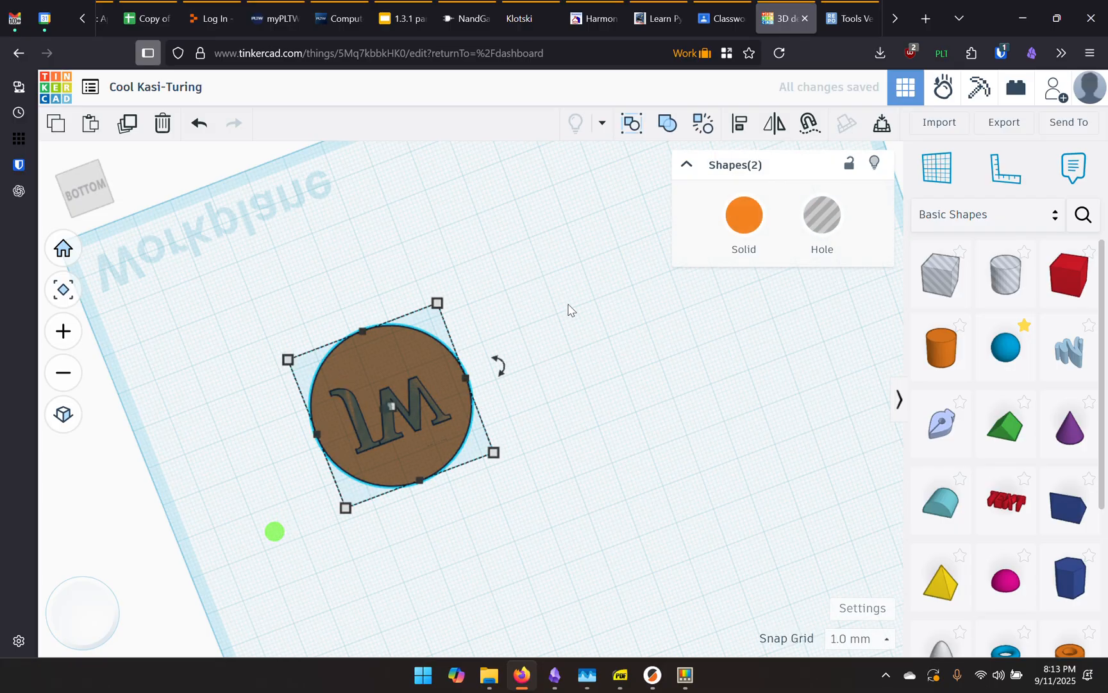
Align the JW hole with the coin and check from below that it reaches the bottom face
{"action": "left_click", "coordinate": [741, 126]}
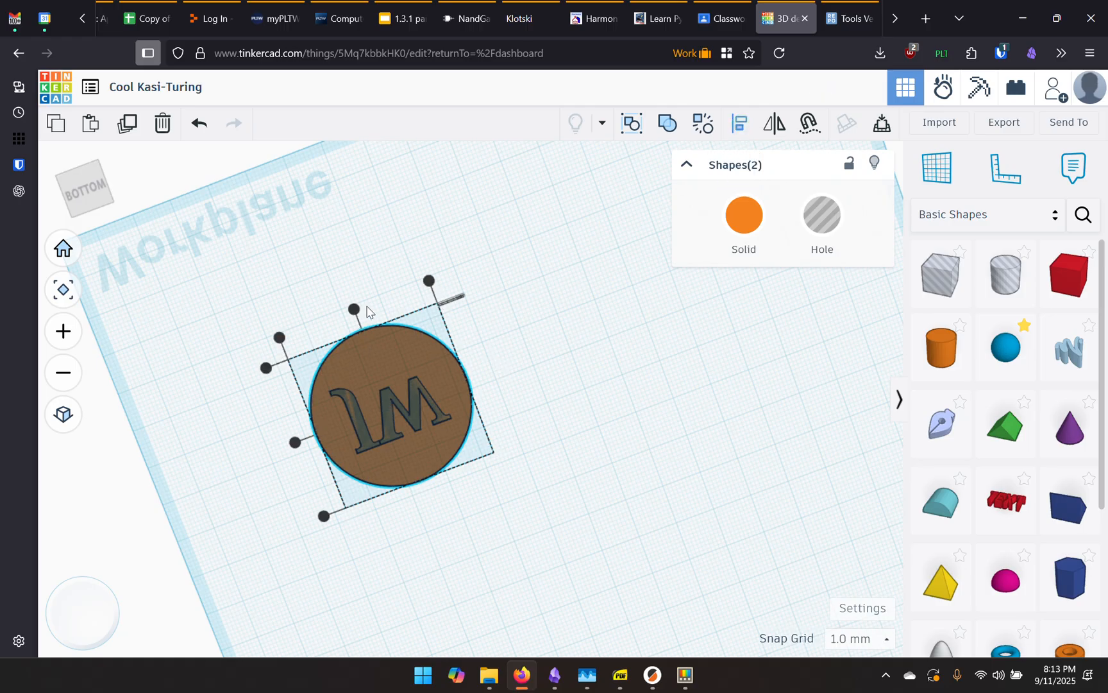
{"action": "left_click", "coordinate": [354, 309]}
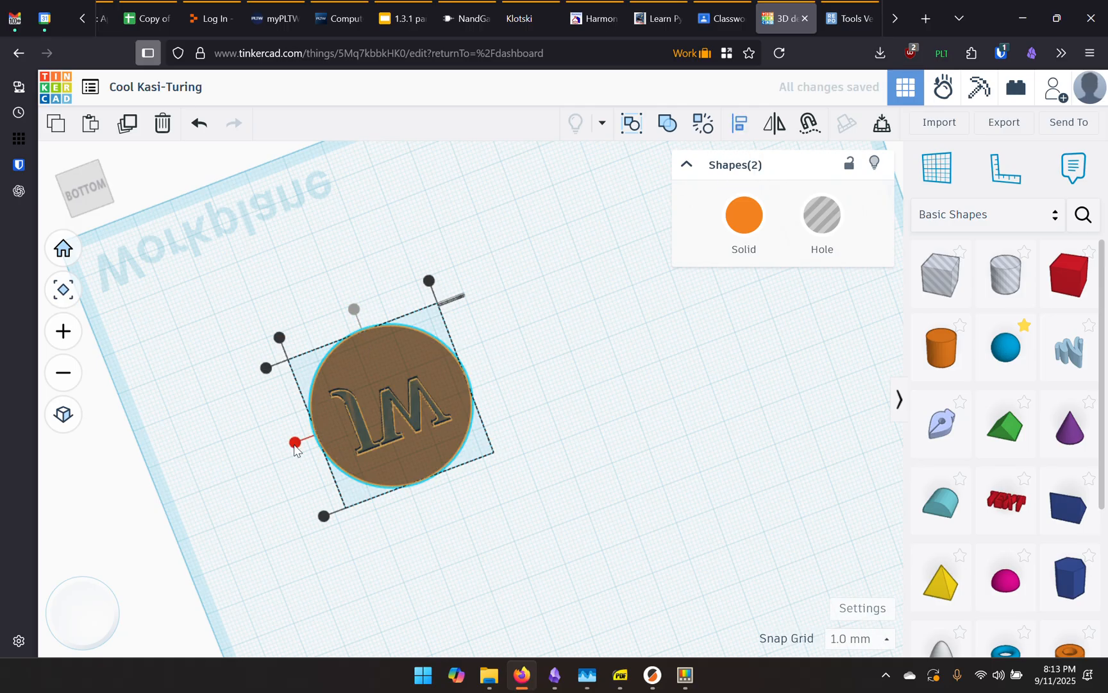
{"action": "left_click", "coordinate": [295, 444]}
{"action": "right_click_drag", "start_coordinate": [549, 267], "coordinate": [626, 344]}
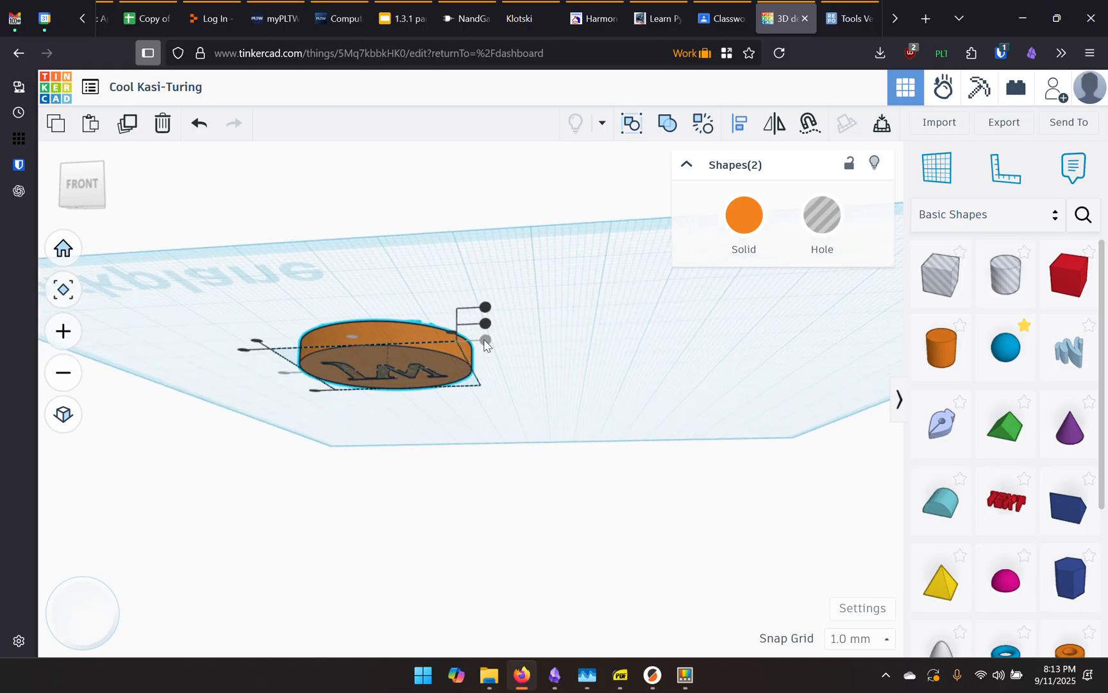
{"action": "right_click_drag", "start_coordinate": [507, 353], "coordinate": [569, 277]}
{"action": "mouse_move", "coordinate": [607, 370]}
{"action": "right_mouse_down"}
{"action": "mouse_move", "coordinate": [624, 272]}
{"action": "mouse_move", "coordinate": [577, 351]}
{"action": "mouse_move", "coordinate": [578, 381]}
{"action": "right_mouse_up"}
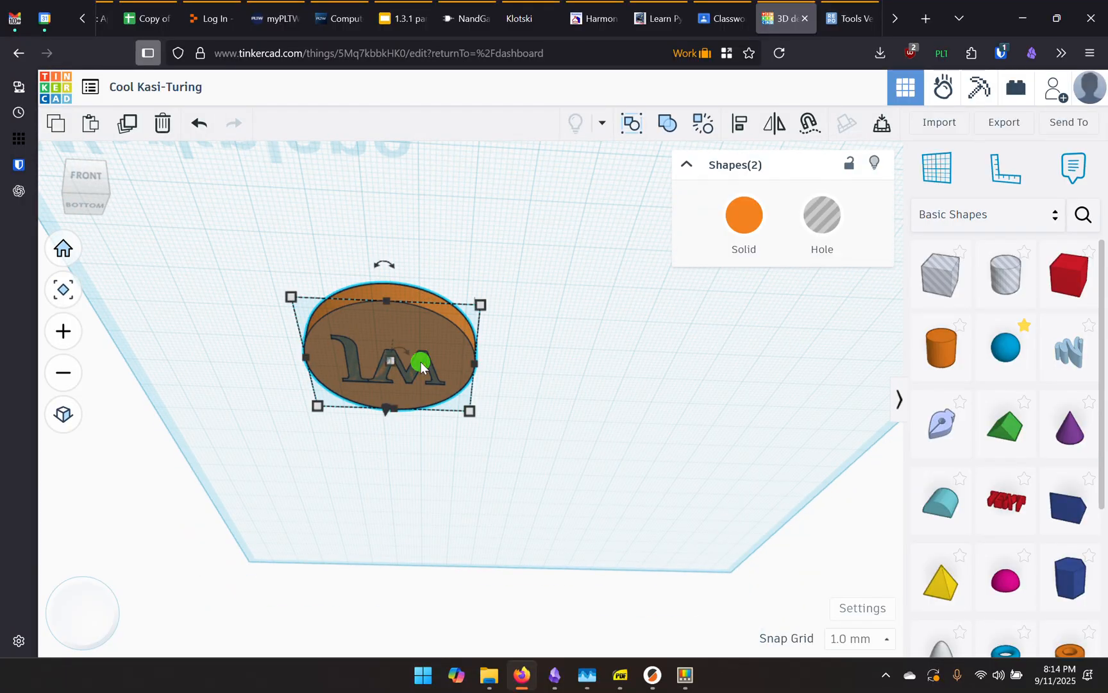
Move the JW initials off the coin so they sit beside it
{"action": "left_click", "coordinate": [582, 364]}
{"action": "left_click", "coordinate": [423, 366]}
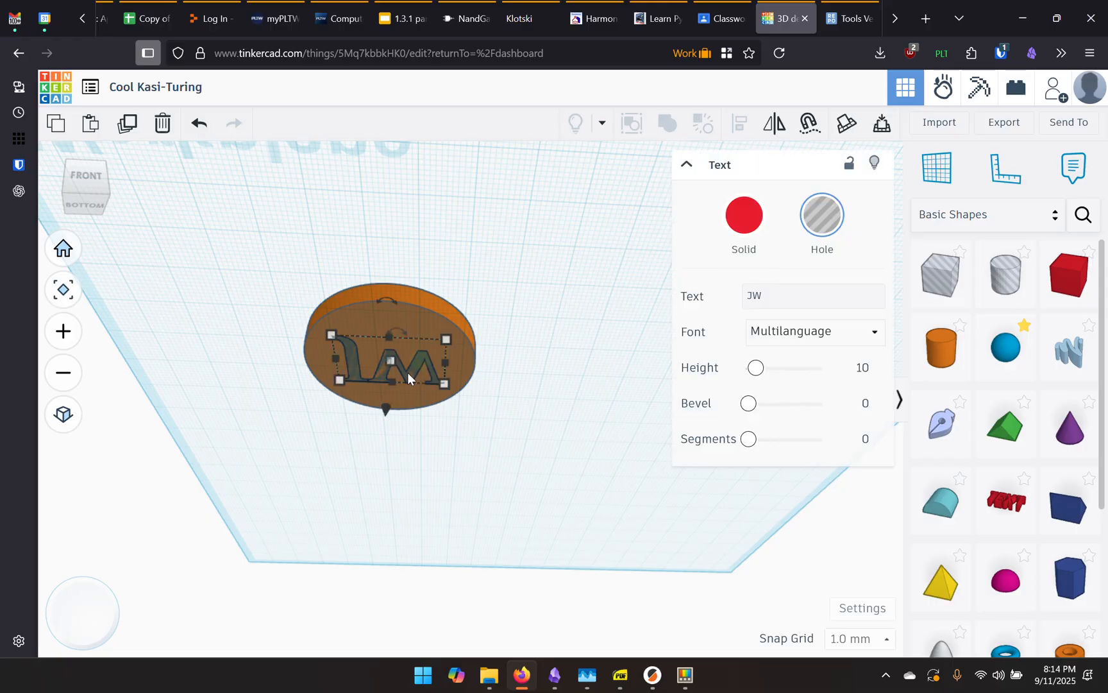
{"action": "left_click_drag", "start_coordinate": [403, 371], "coordinate": [566, 314]}
{"action": "right_click_drag", "start_coordinate": [453, 203], "coordinate": [549, 312]}
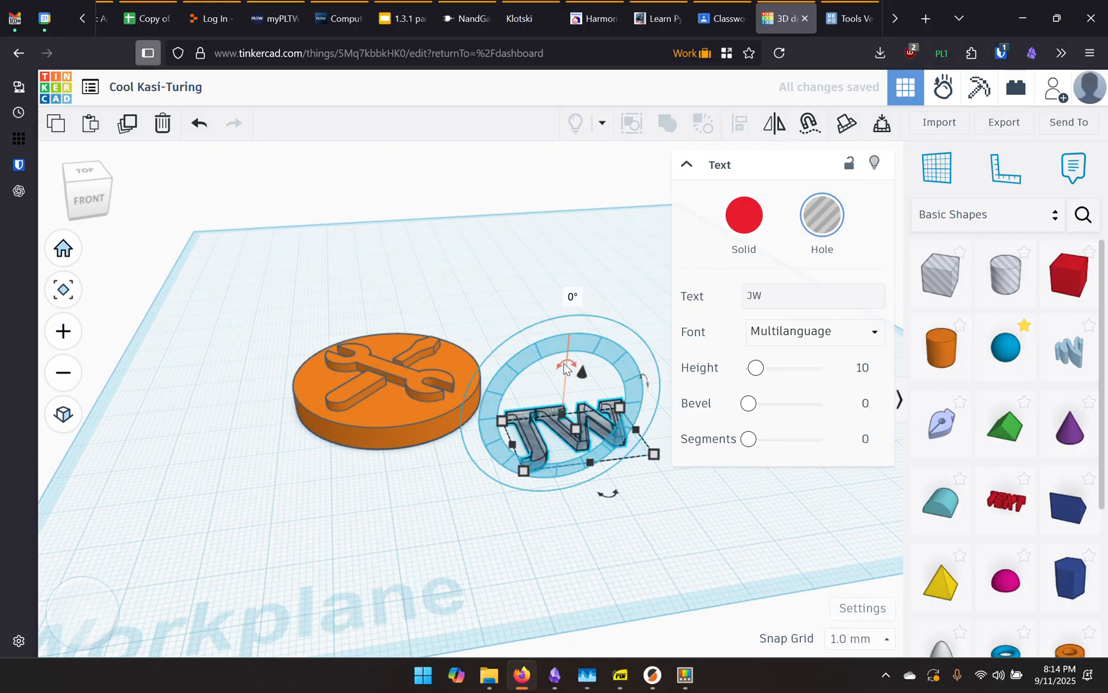
Rotate the JW initials 180° and select them together with the coin
{"action": "left_click", "coordinate": [563, 364]}
{"action": "left_click_drag", "start_coordinate": [563, 364], "coordinate": [559, 457]}
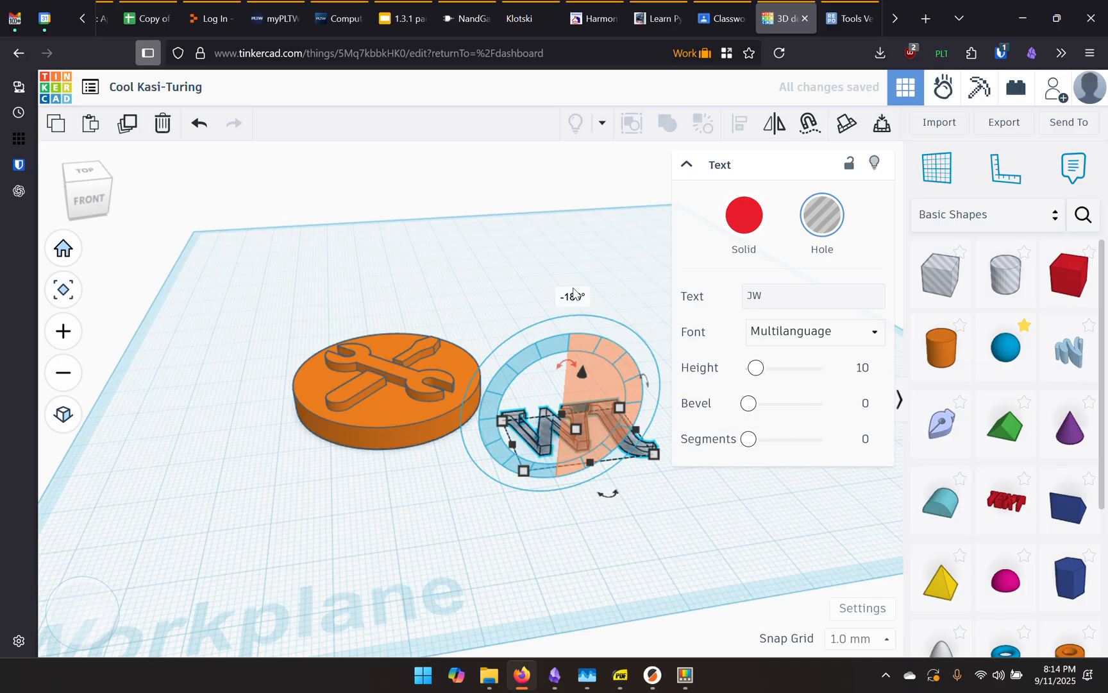
{"action": "left_click", "coordinate": [614, 540]}
{"action": "right_click_drag", "start_coordinate": [614, 540], "coordinate": [214, 327]}
{"action": "left_click_drag", "start_coordinate": [249, 297], "coordinate": [594, 563]}
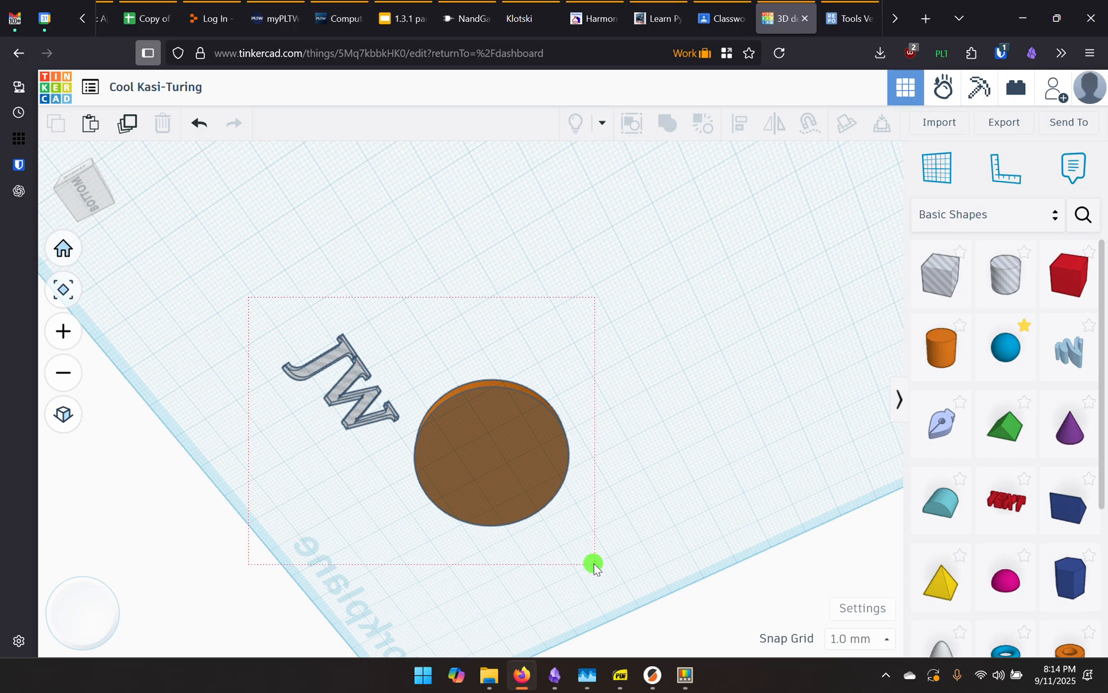
Centre the JW hole on the coin with Align and group them into one engraved coin
{"action": "left_click", "coordinate": [740, 126]}
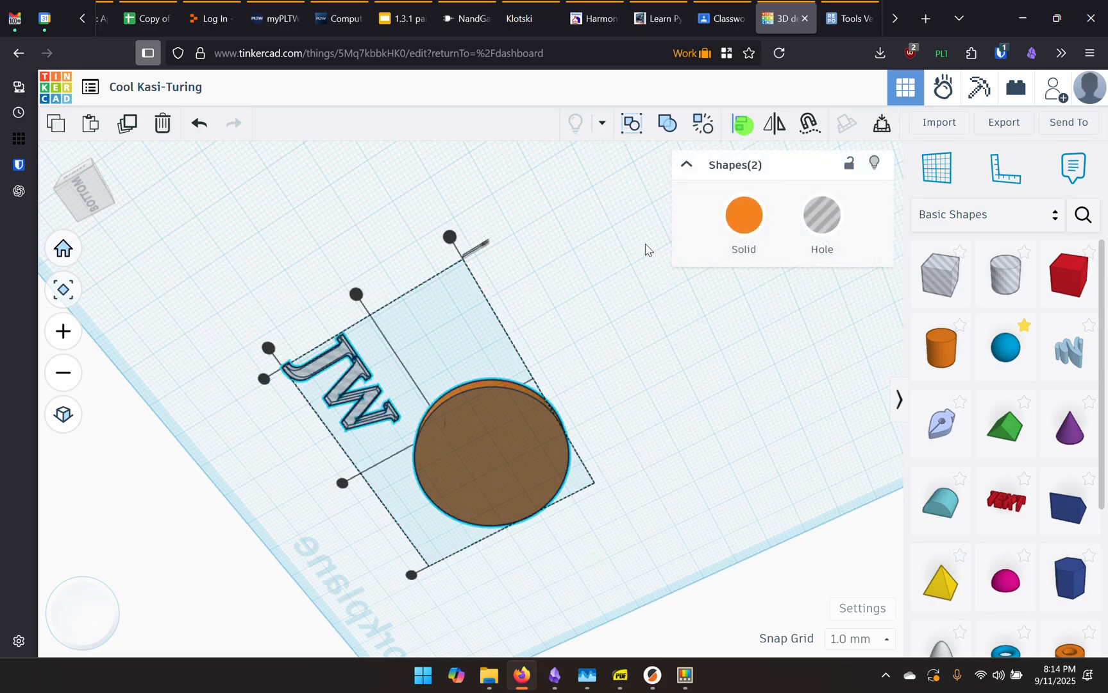
{"action": "left_click", "coordinate": [354, 293]}
{"action": "left_click", "coordinate": [359, 473]}
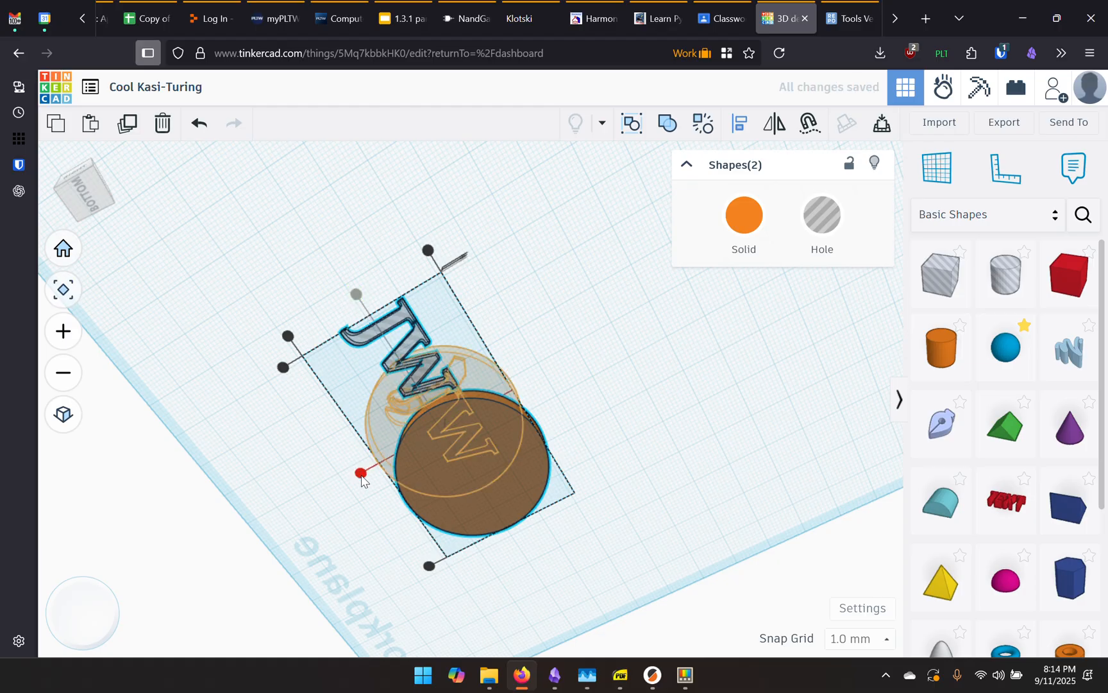
{"action": "right_click_drag", "start_coordinate": [590, 234], "coordinate": [546, 374]}
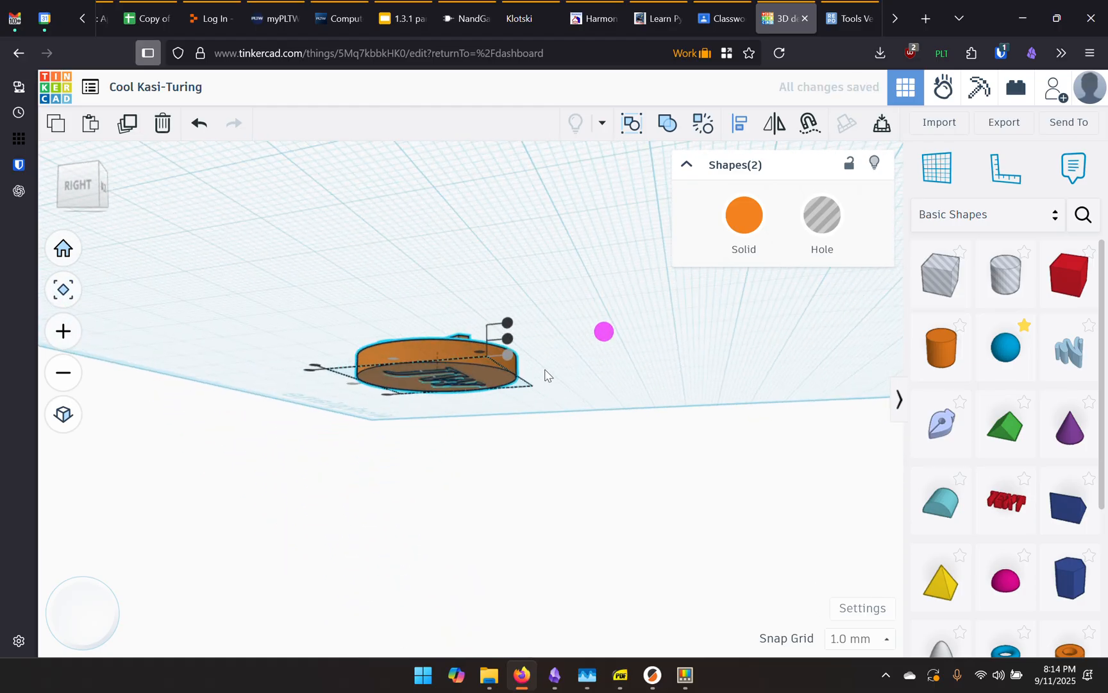
{"action": "left_click", "coordinate": [667, 123]}
{"action": "left_click", "coordinate": [594, 324]}
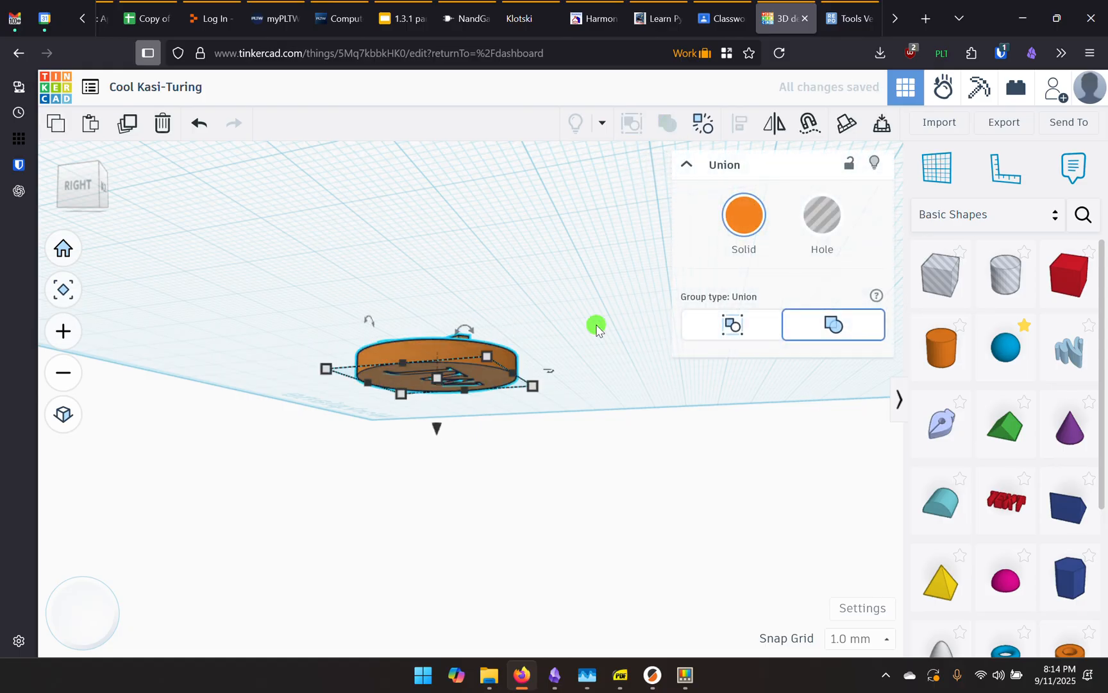
{"action": "right_click_drag", "start_coordinate": [586, 322], "coordinate": [715, 408]}
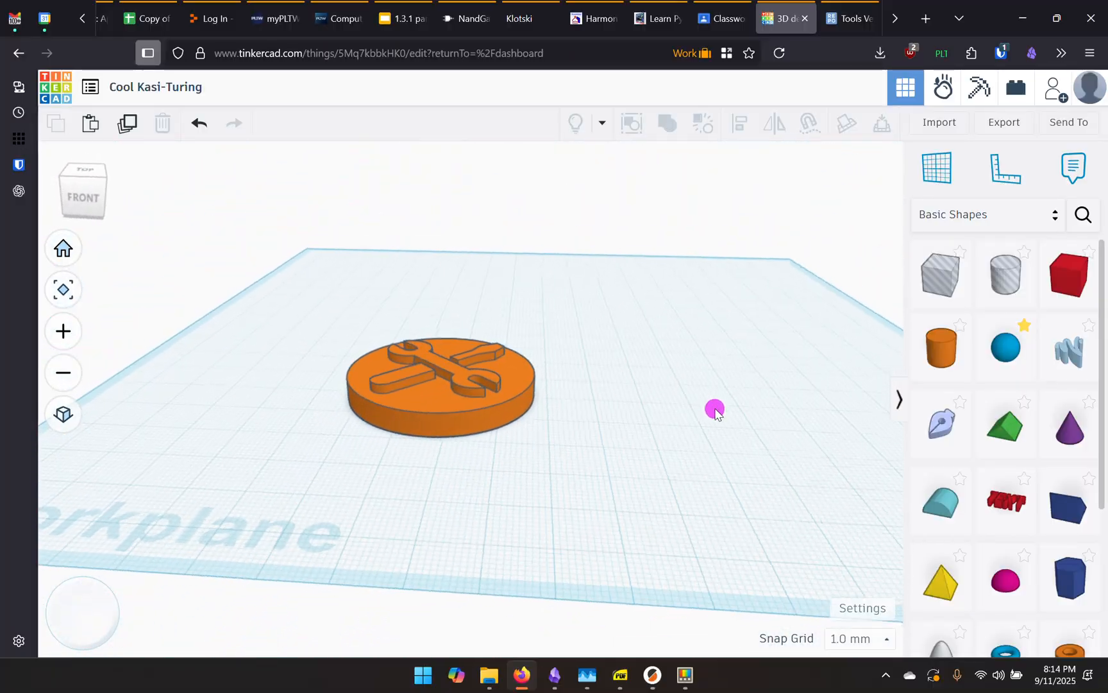
Retitle the design with the maker's name and chosen colour
{"action": "mouse_move", "coordinate": [592, 442]}
{"action": "right_mouse_down"}
{"action": "mouse_move", "coordinate": [626, 500]}
{"action": "mouse_move", "coordinate": [705, 425]}
{"action": "mouse_move", "coordinate": [655, 445]}
{"action": "right_mouse_up"}
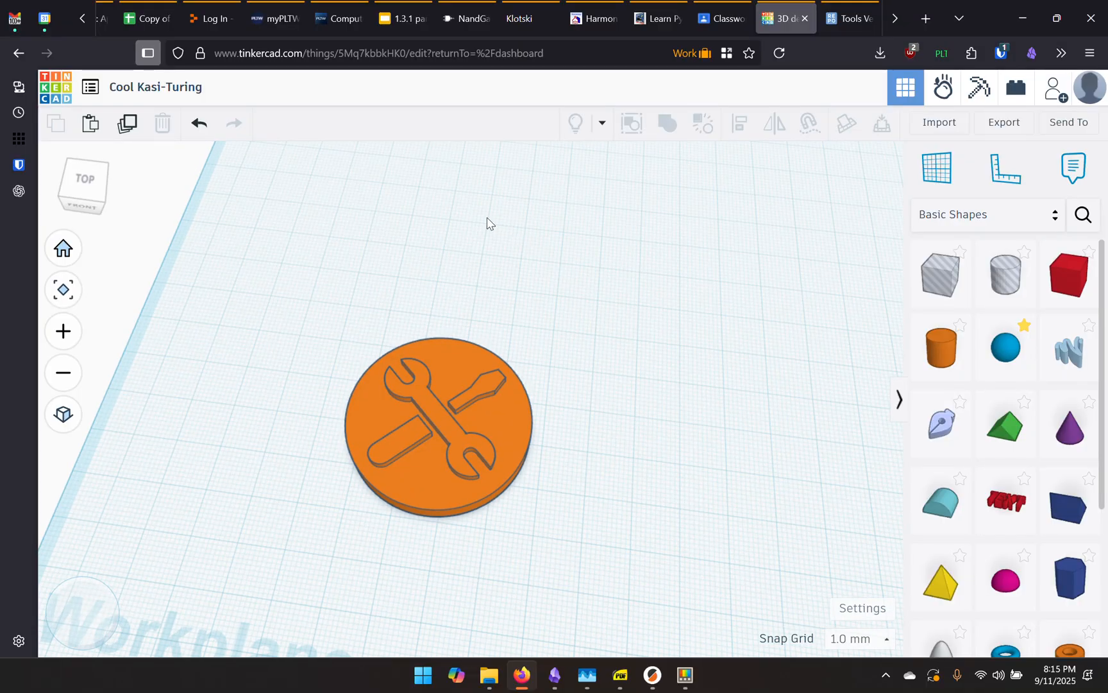
{"action": "left_click", "coordinate": [184, 87]}
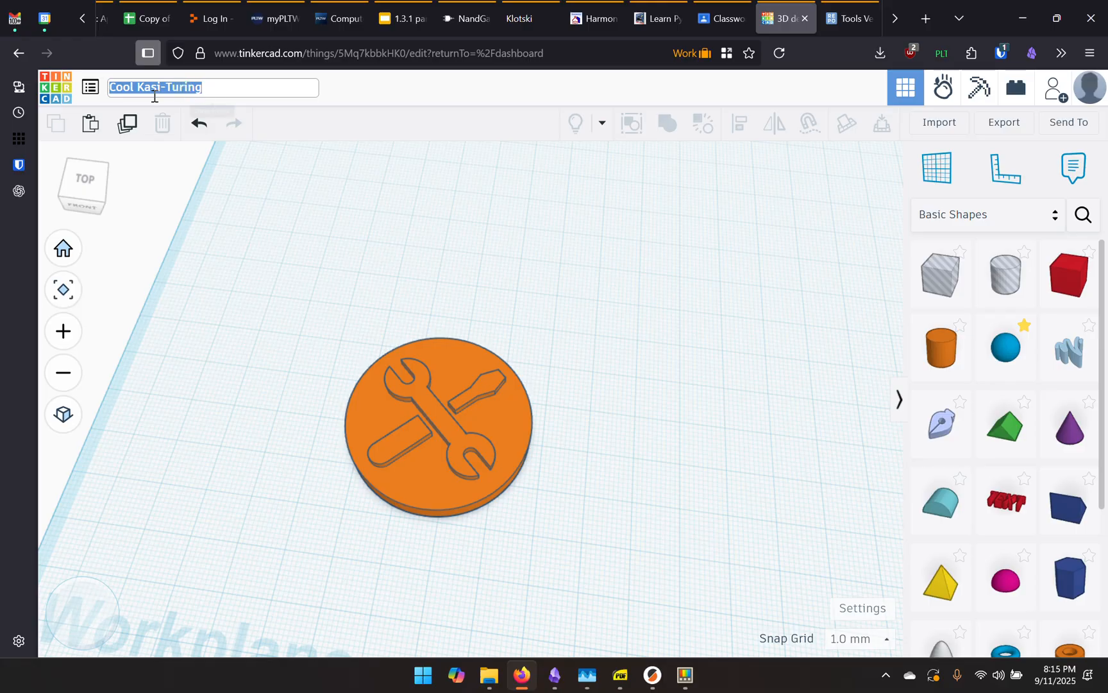
{"action": "type", "text": "Woessner"}
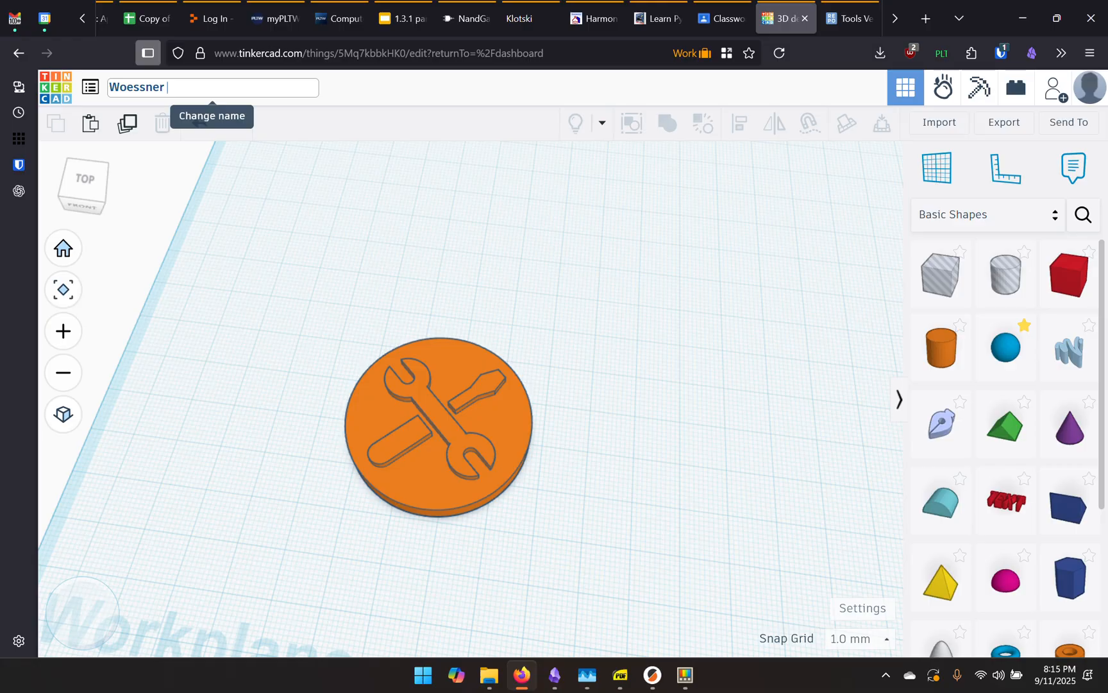
{"action": "type", "text": "Blue"}
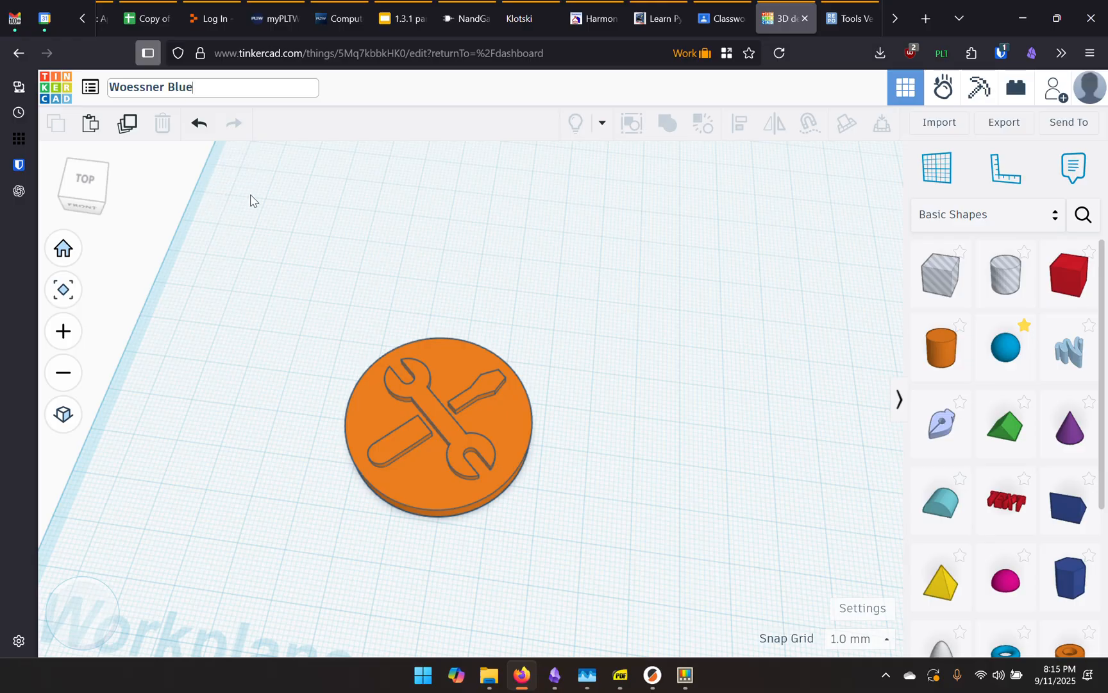
{"action": "left_click", "coordinate": [341, 198]}
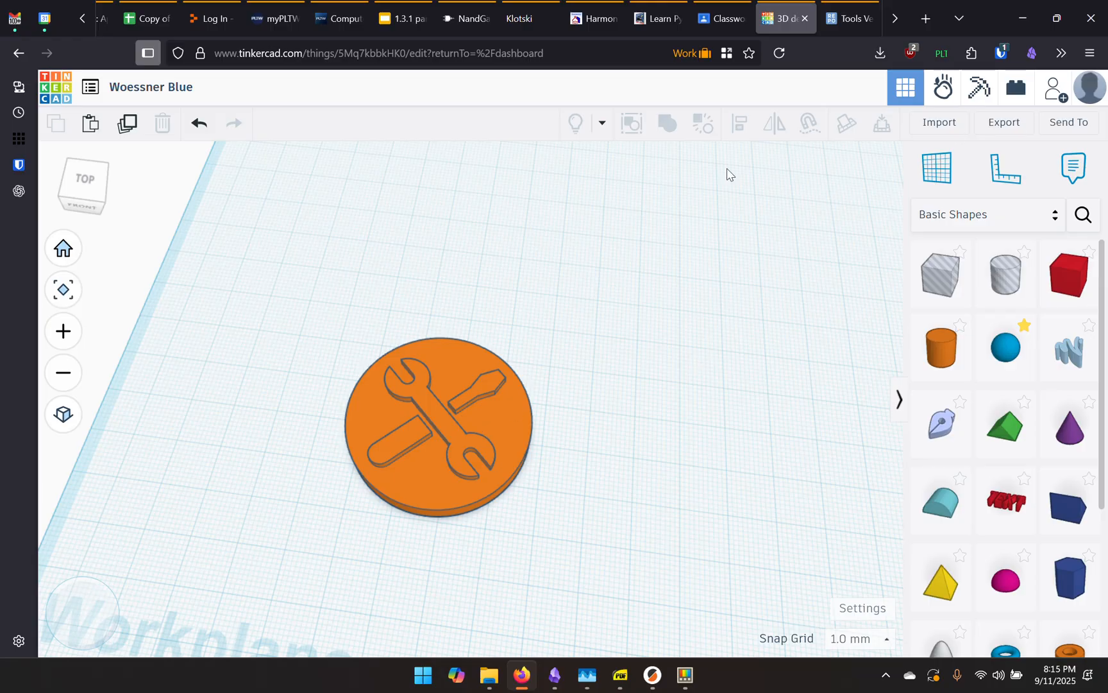
{"action": "left_click", "coordinate": [999, 125]}
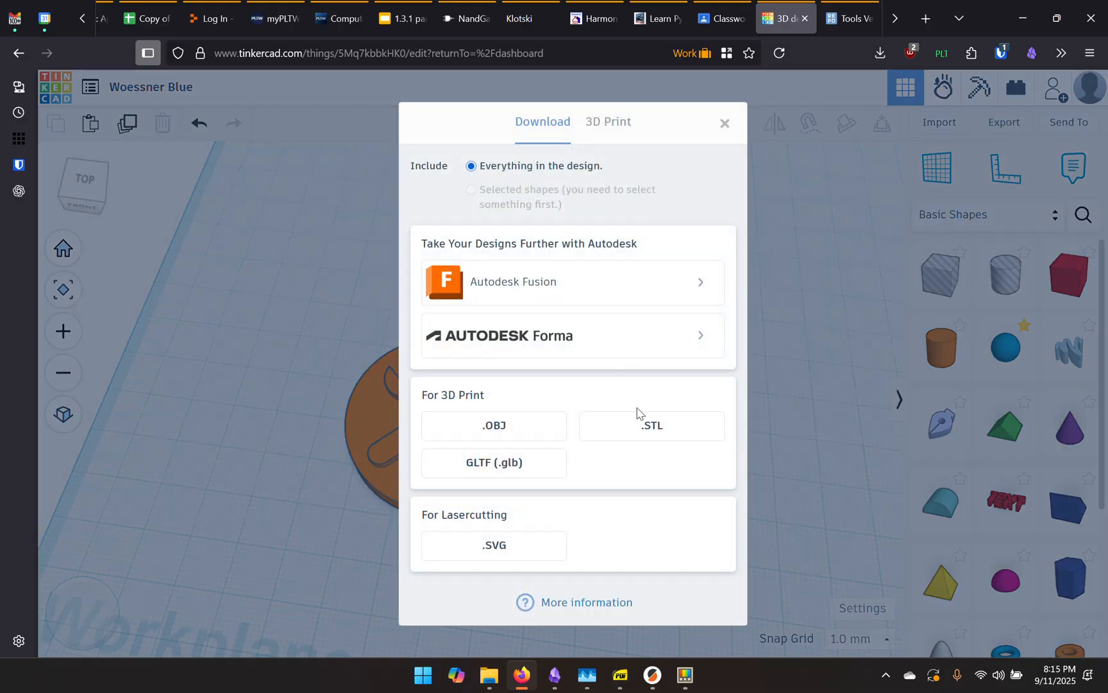
Export the coin design as an .STL file for 3D printing
{"action": "left_click", "coordinate": [644, 432]}
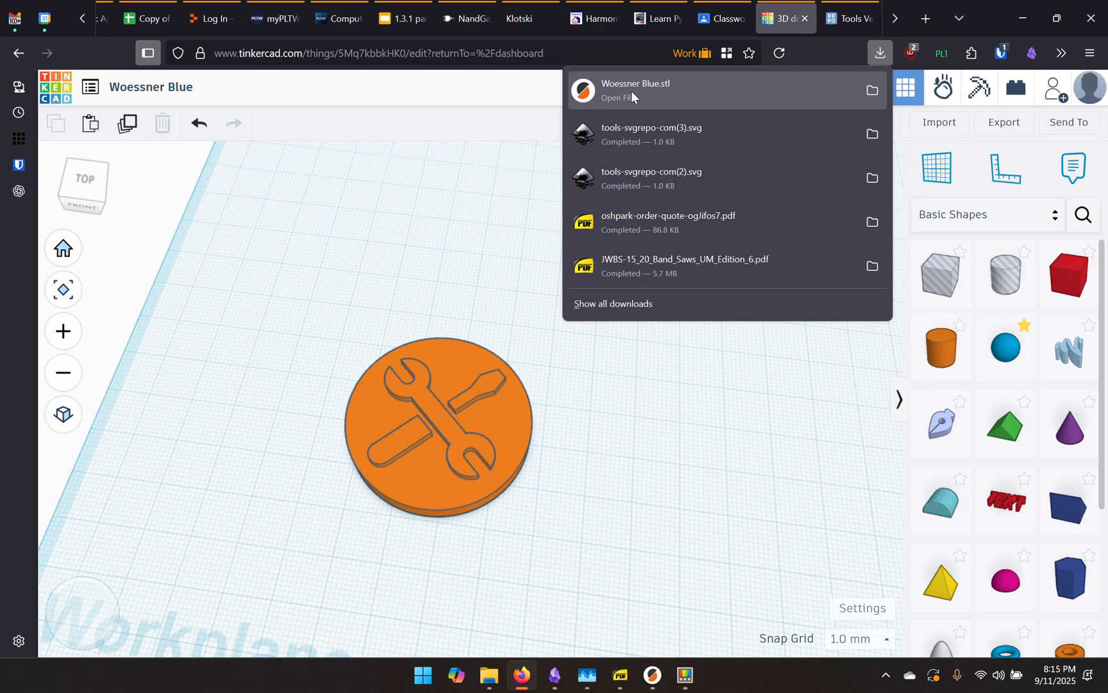
{"action": "left_click", "coordinate": [720, 21]}
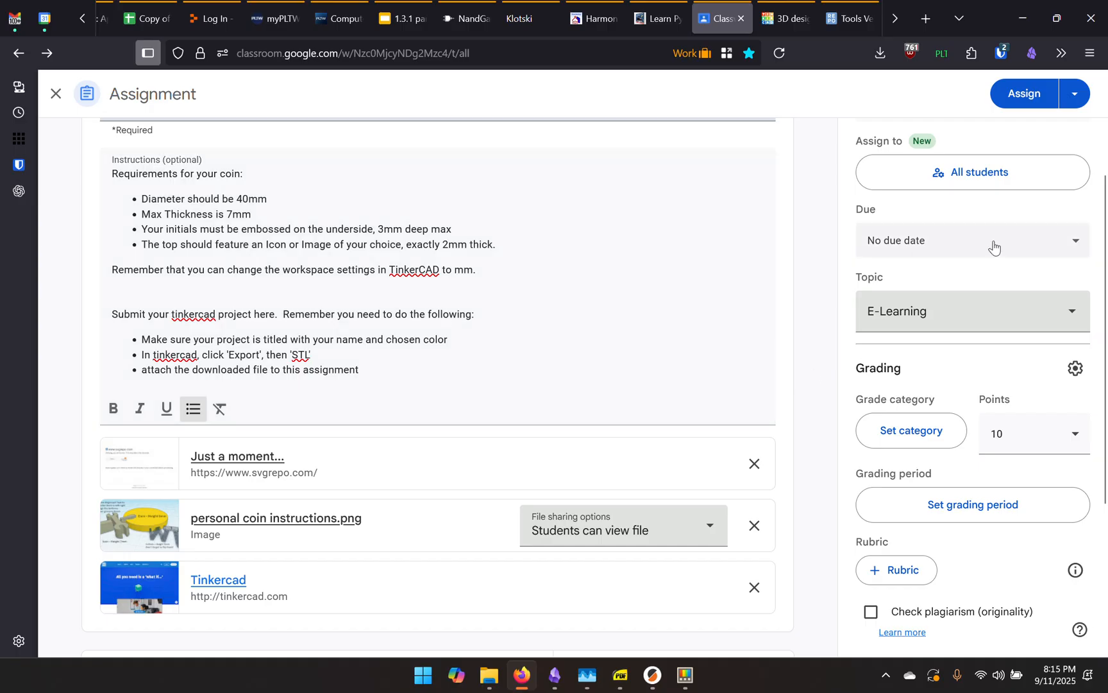
{"action": "scroll", "coordinate": [803, 343], "scroll_direction": "up", "scroll_amount": 2}
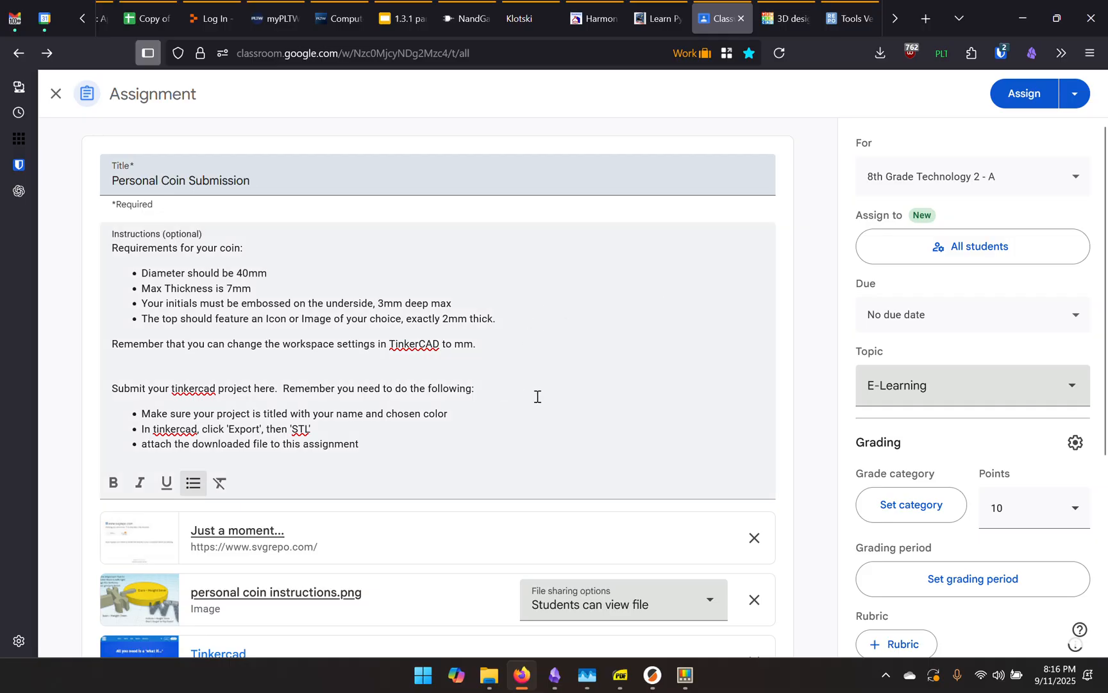
{"action": "scroll", "coordinate": [396, 448], "scroll_direction": "down", "scroll_amount": 3}
{"action": "scroll", "coordinate": [354, 339], "scroll_direction": "up", "scroll_amount": 2}
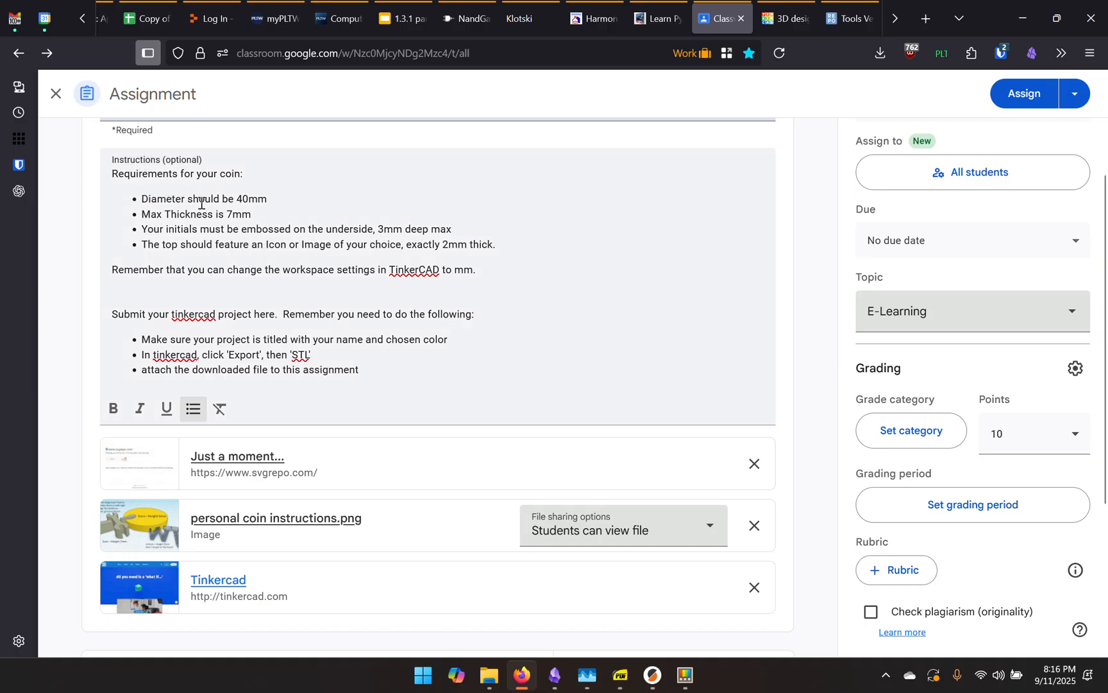
{"action": "left_click_drag", "start_coordinate": [236, 197], "coordinate": [497, 246]}
{"action": "left_click", "coordinate": [436, 245]}
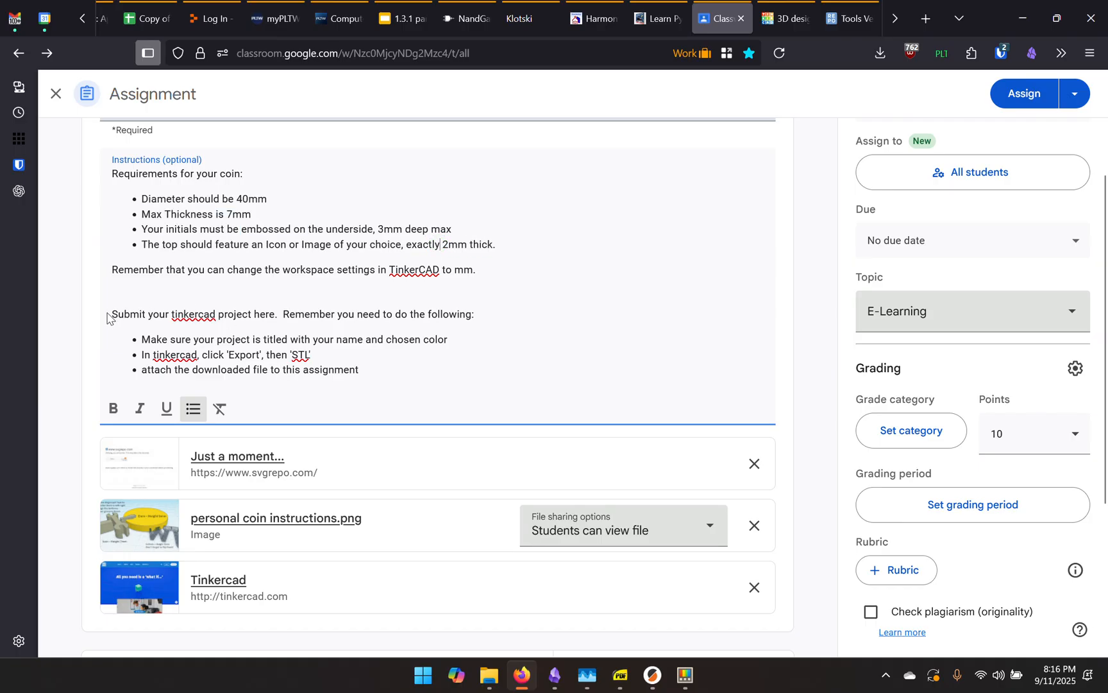
{"action": "left_click_drag", "start_coordinate": [113, 313], "coordinate": [422, 373]}
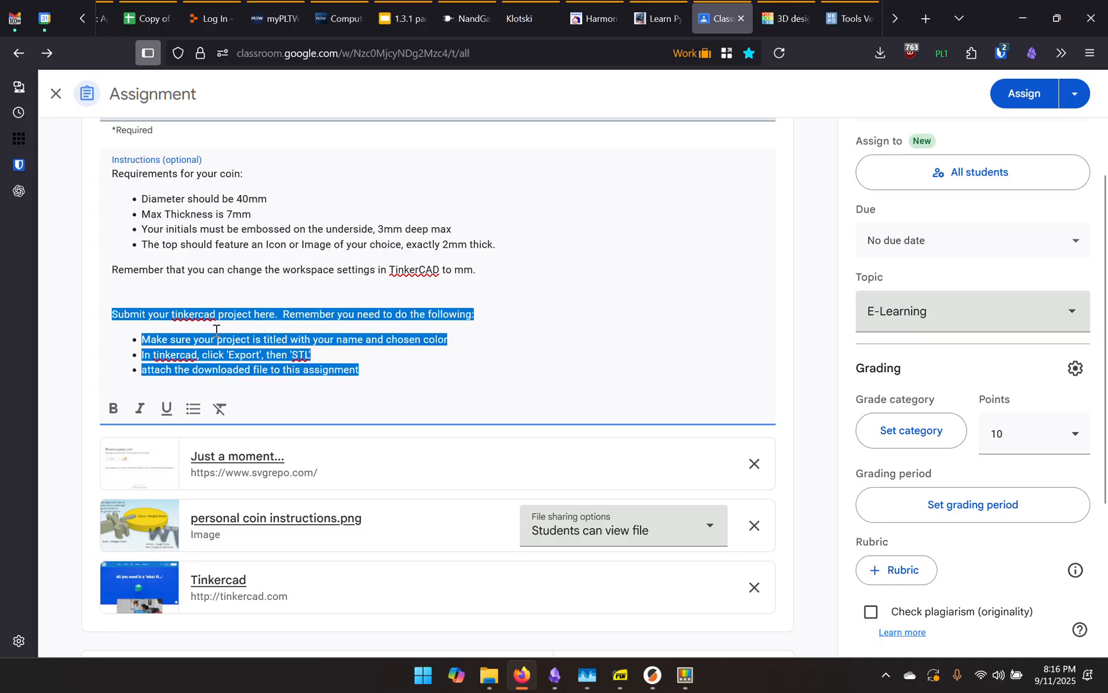
{"action": "left_click", "coordinate": [266, 318]}
{"action": "scroll", "coordinate": [388, 470], "scroll_direction": "down", "scroll_amount": 1}
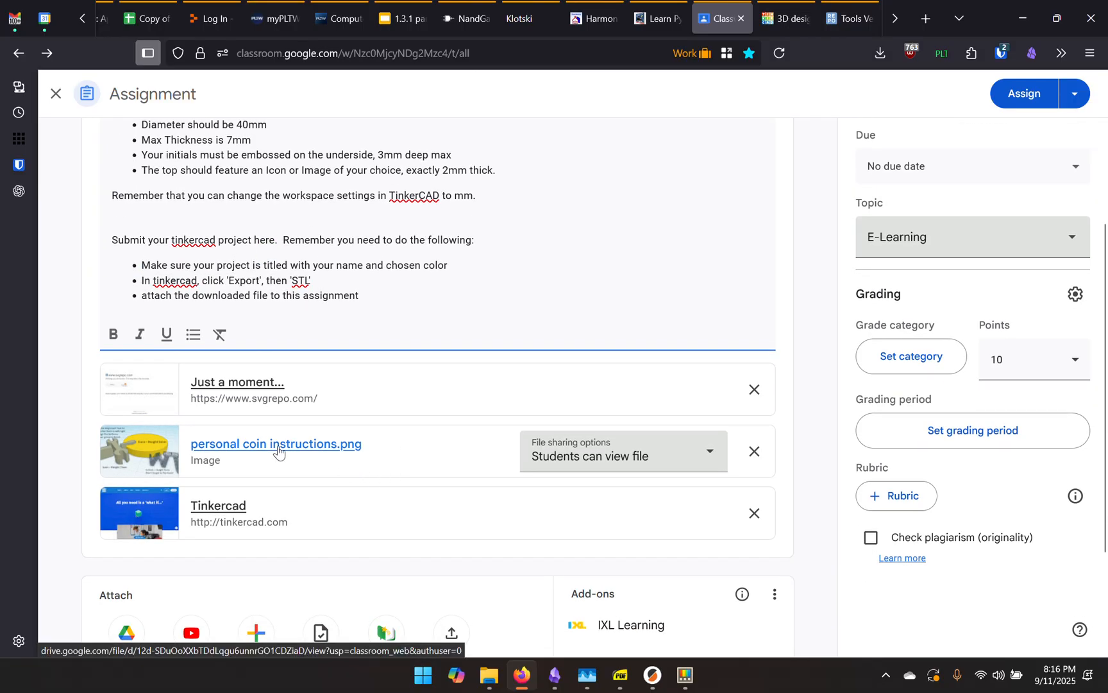
{"action": "left_click", "coordinate": [277, 452]}
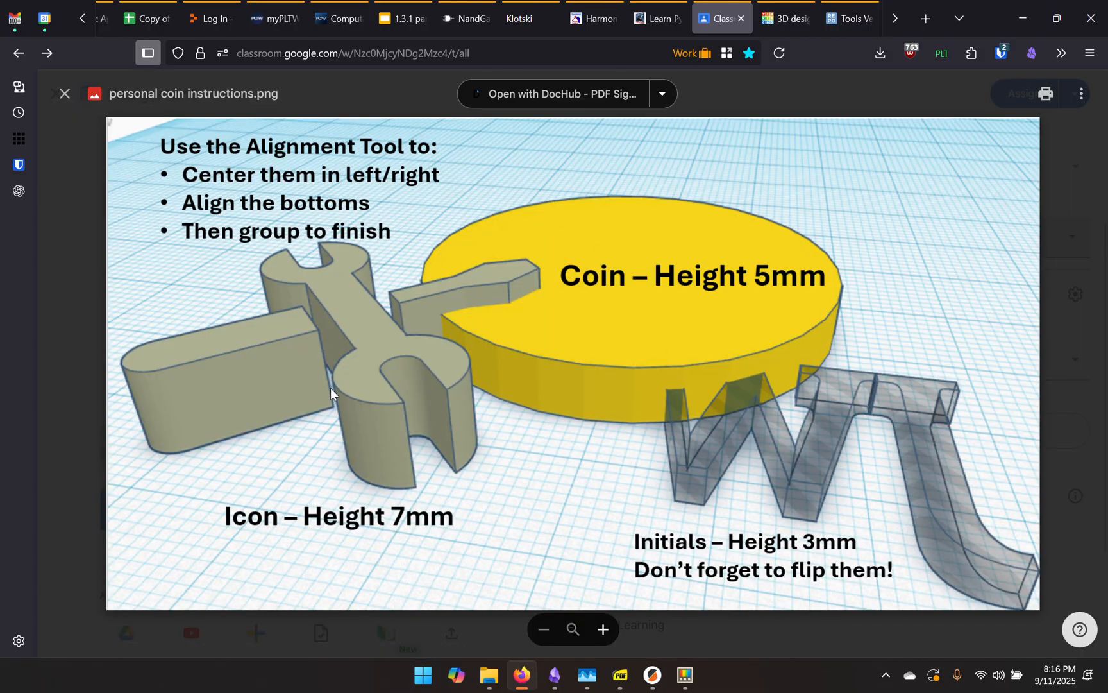
{"action": "left_click", "coordinate": [65, 363]}
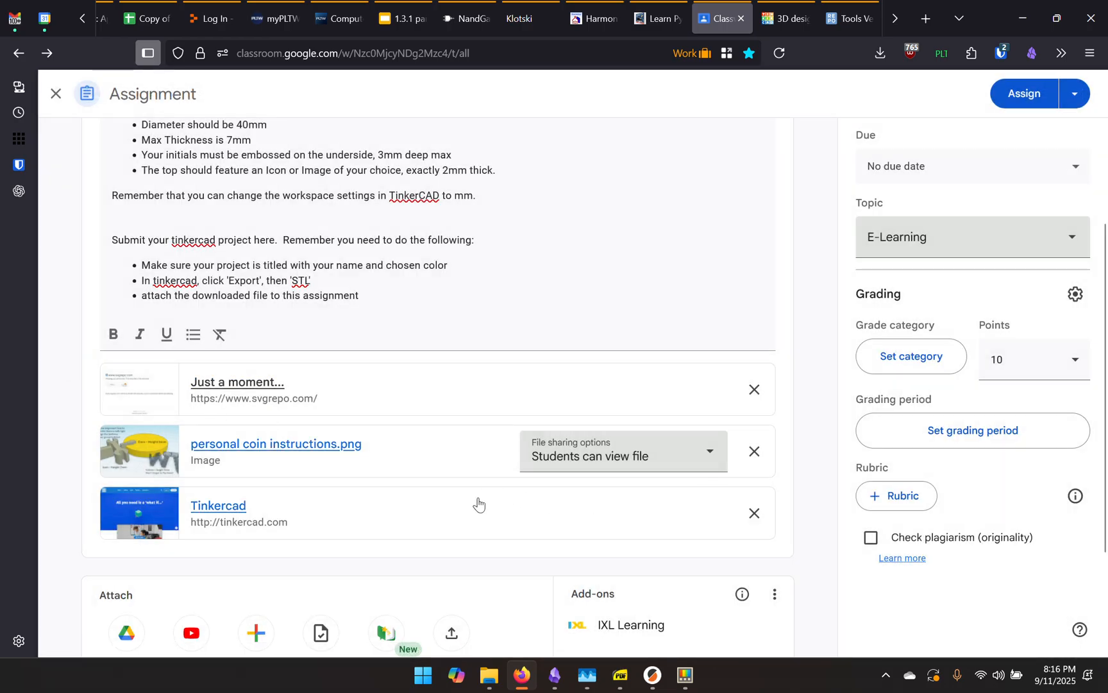
{"action": "scroll", "coordinate": [478, 505], "scroll_direction": "up", "scroll_amount": 3}
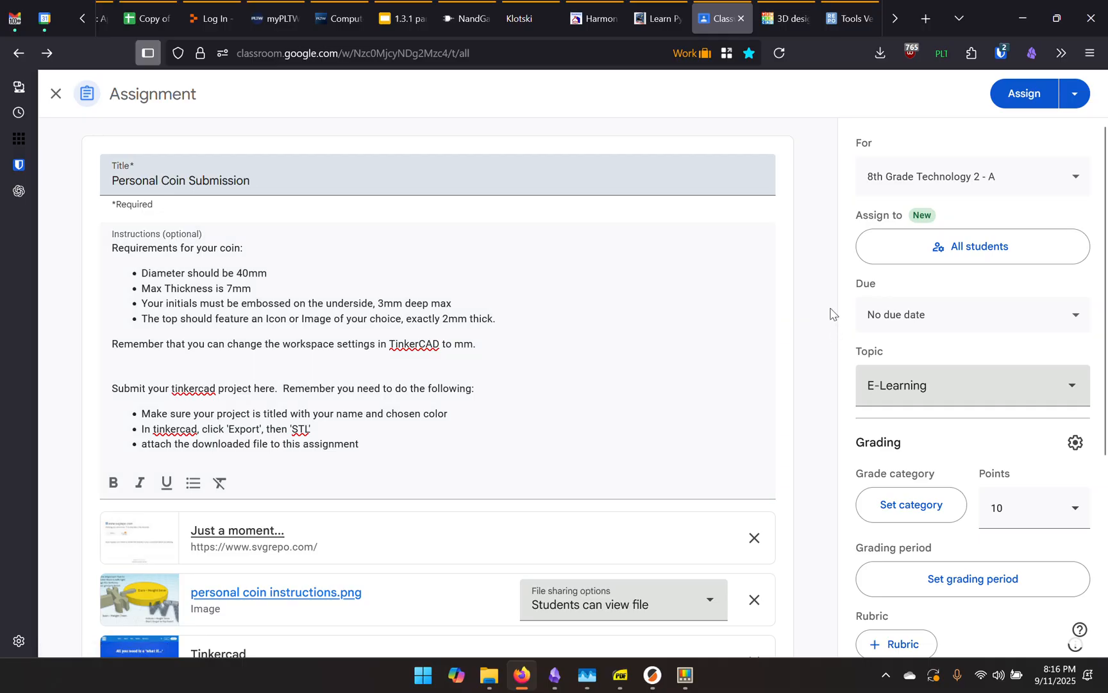